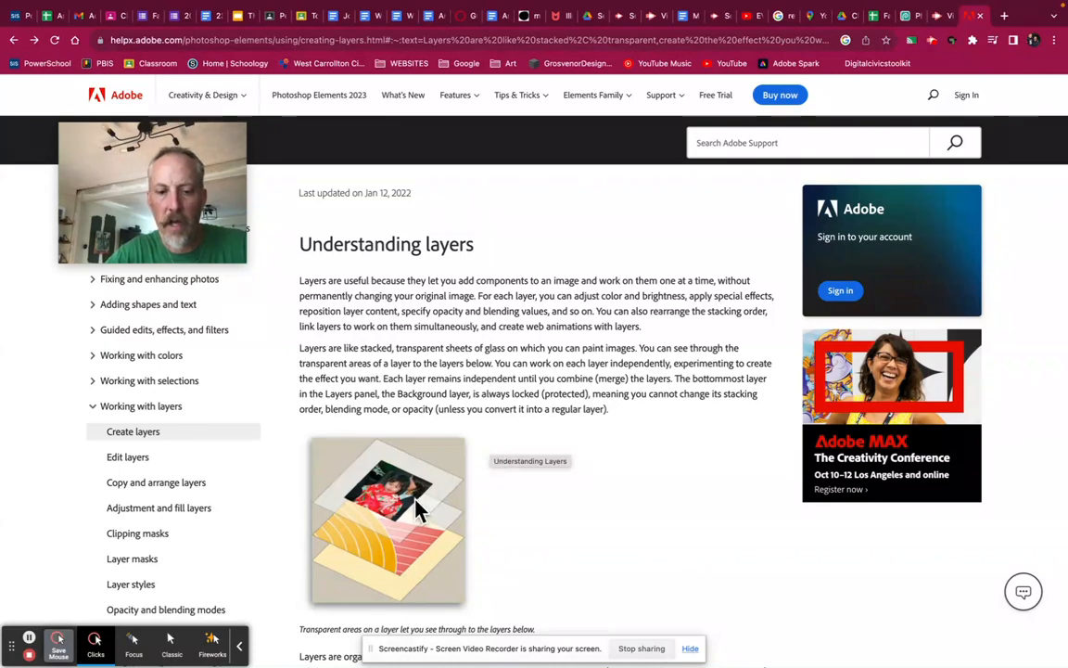
Examine the stacked-sheets illustration in the Understanding layers article at close range.
scroll(413, 503, up, 5)
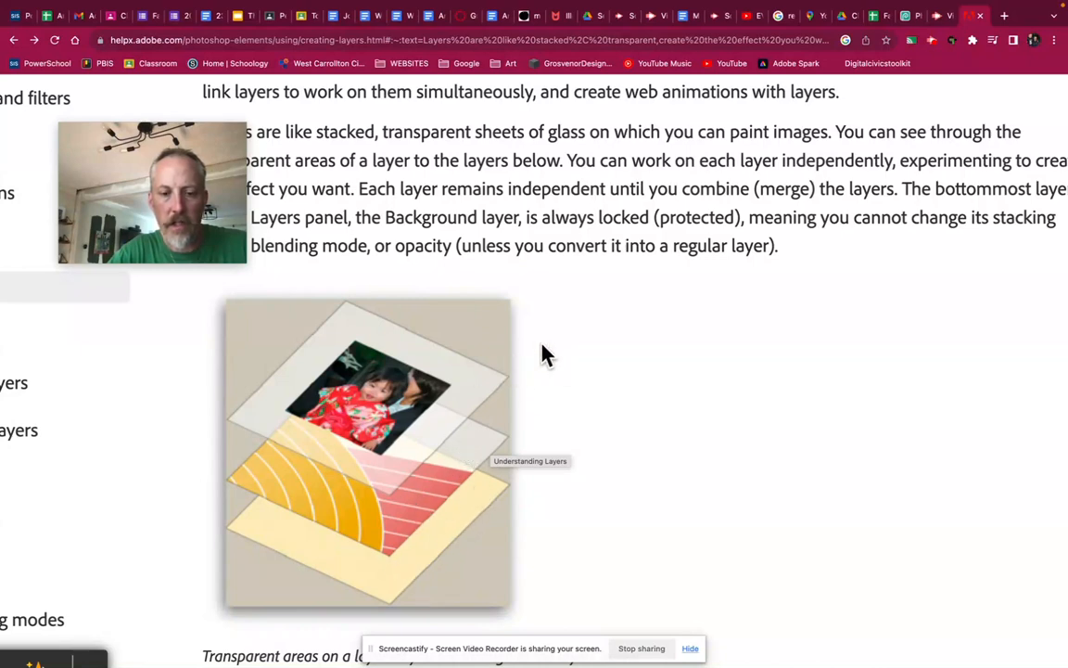
scroll(516, 387, down, 5)
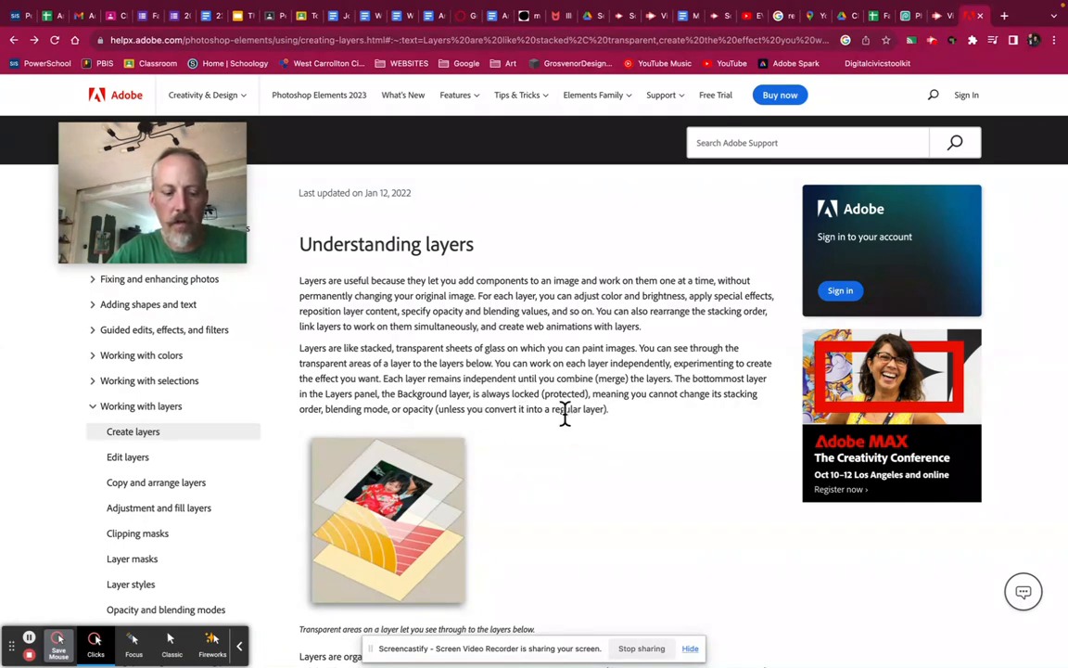
Switch to Photoshop, then move the floating Layers panel up slightly and lengthen it.
key(super+Tab)
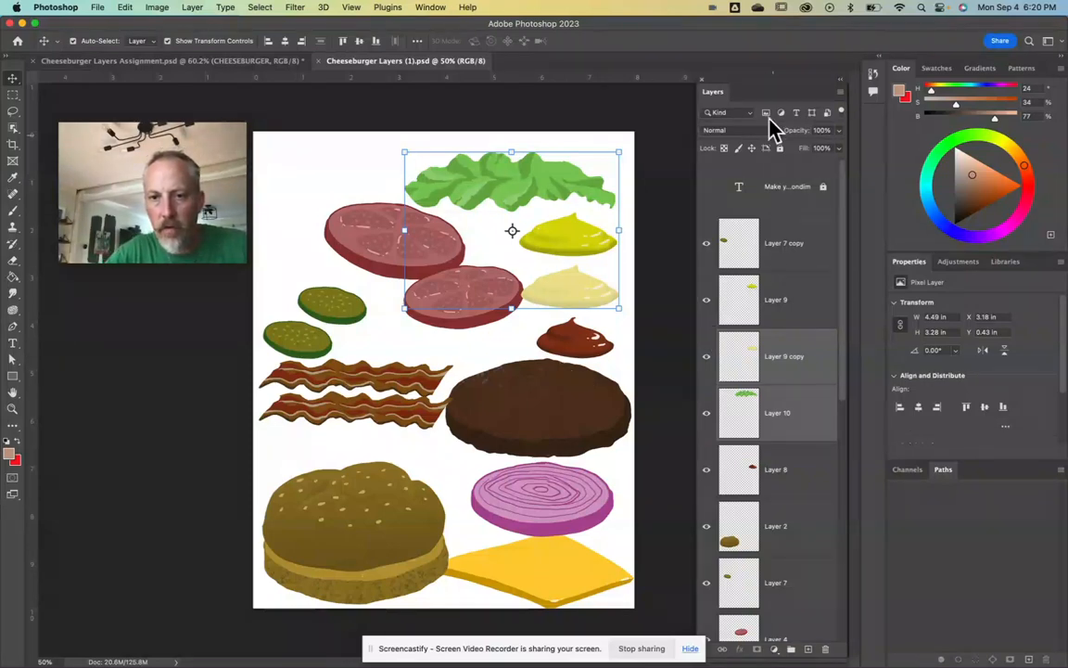
mouse_move(720, 93)
mouse_down()
mouse_move(711, 95)
mouse_move(877, 484)
mouse_move(909, 501)
mouse_move(918, 477)
mouse_move(799, 443)
mouse_move(717, 81)
mouse_up()
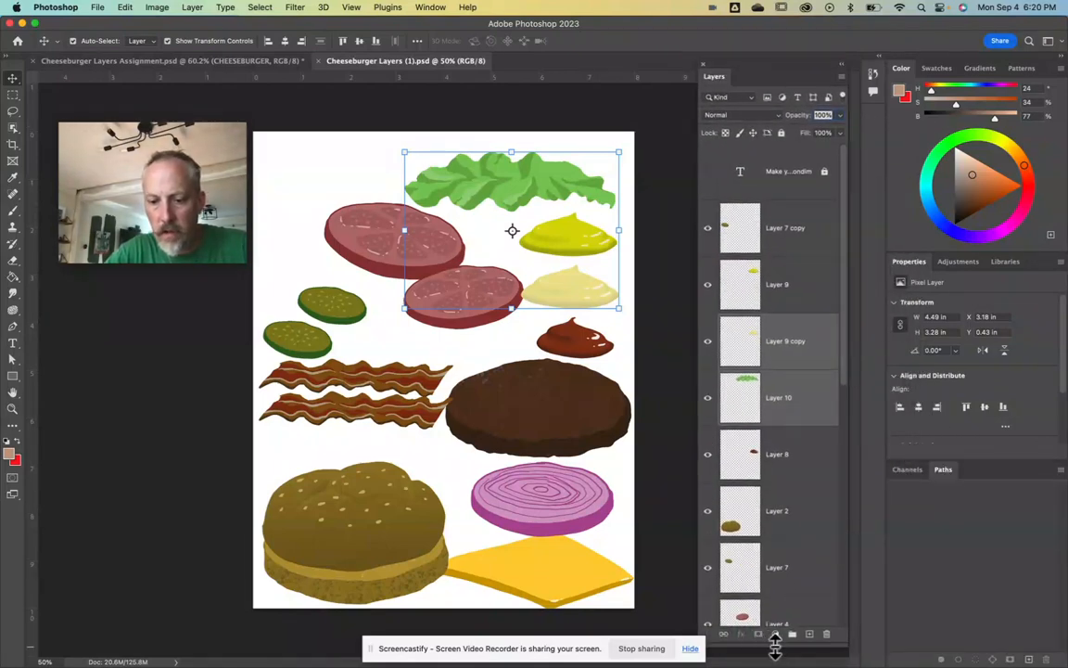
drag(776, 641, 802, 646)
Look through the document's whole layer stack, down to the Background layer.
scroll(802, 514, down, 5)
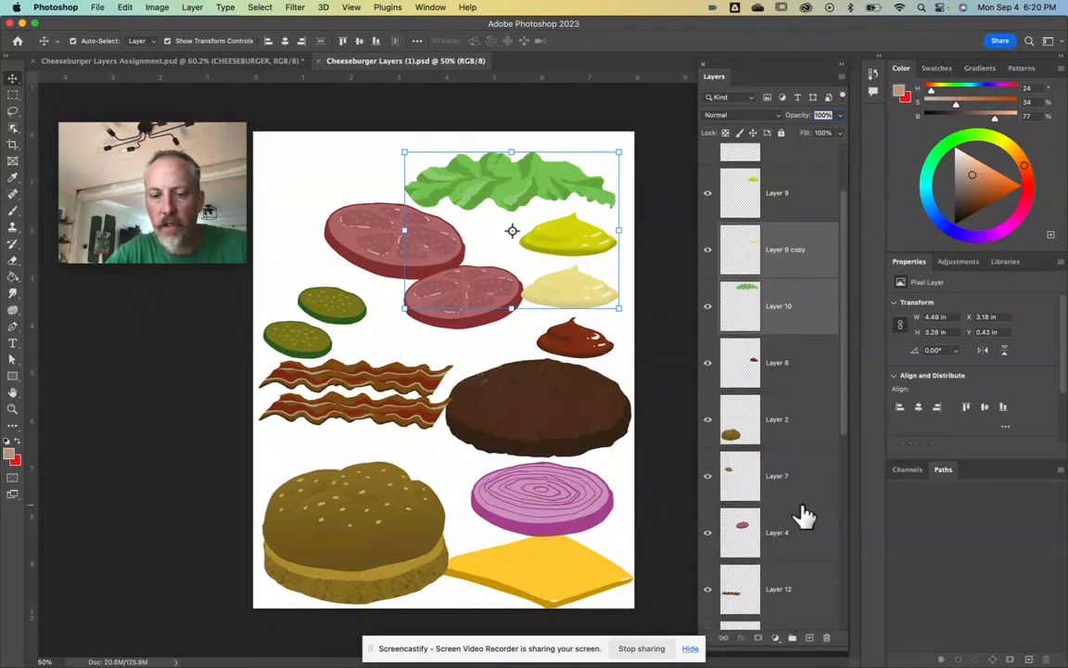
scroll(803, 516, down, 3)
scroll(803, 516, up, 5)
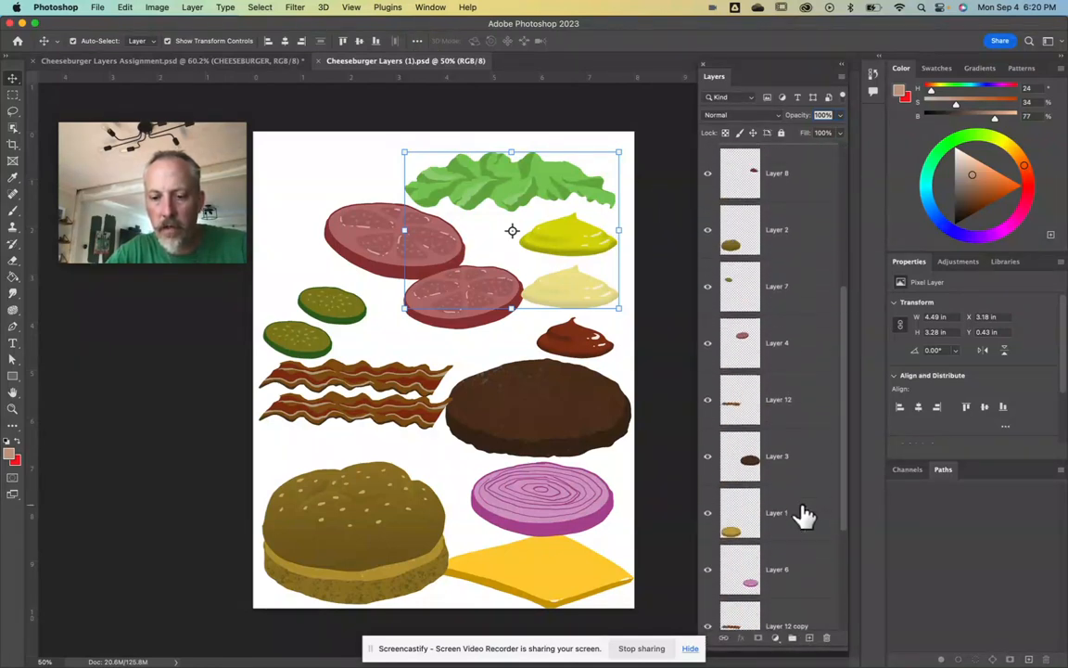
scroll(803, 517, down, 5)
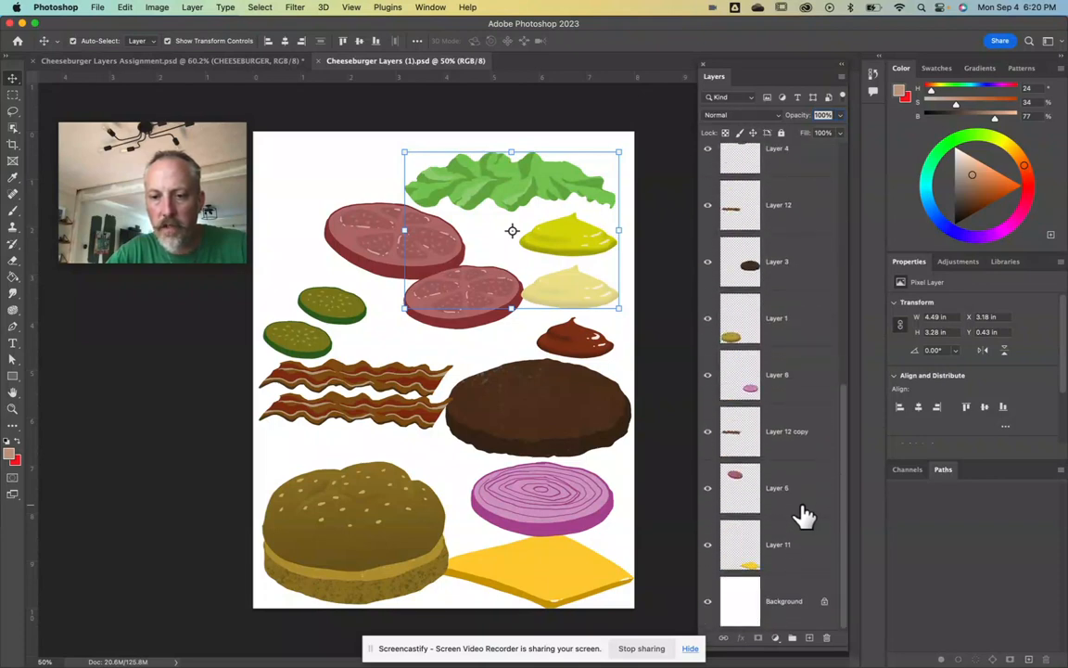
scroll(803, 517, up, 6)
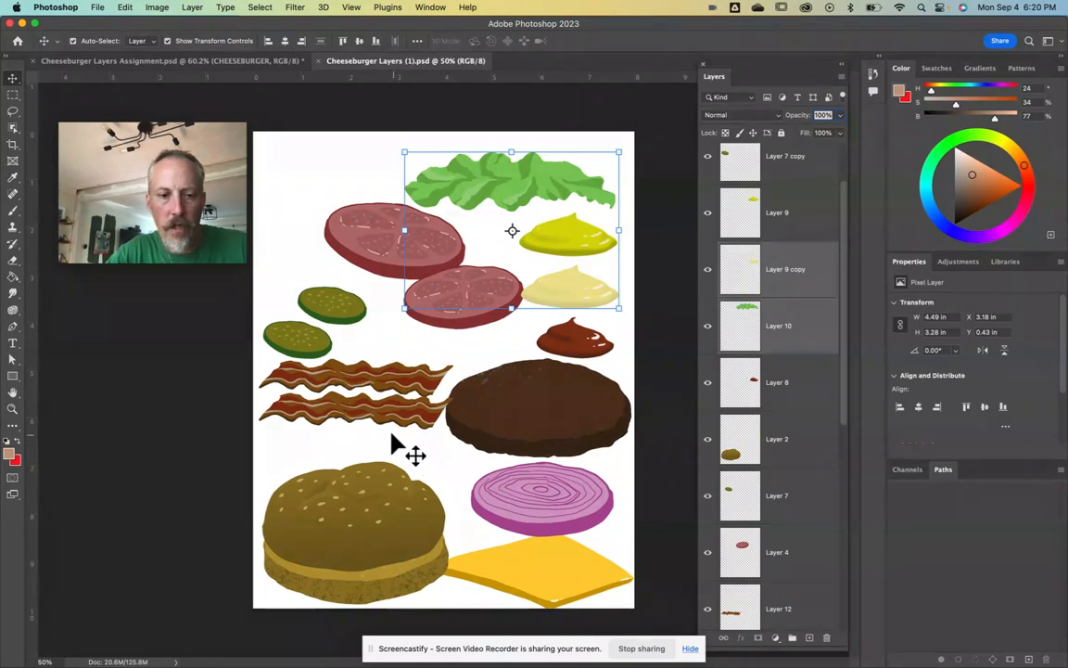
Match ingredients to layers by selecting the top bun, larger tomato, bottom bun, patty, lower bacon strip and smaller tomato in turn.
click(299, 514)
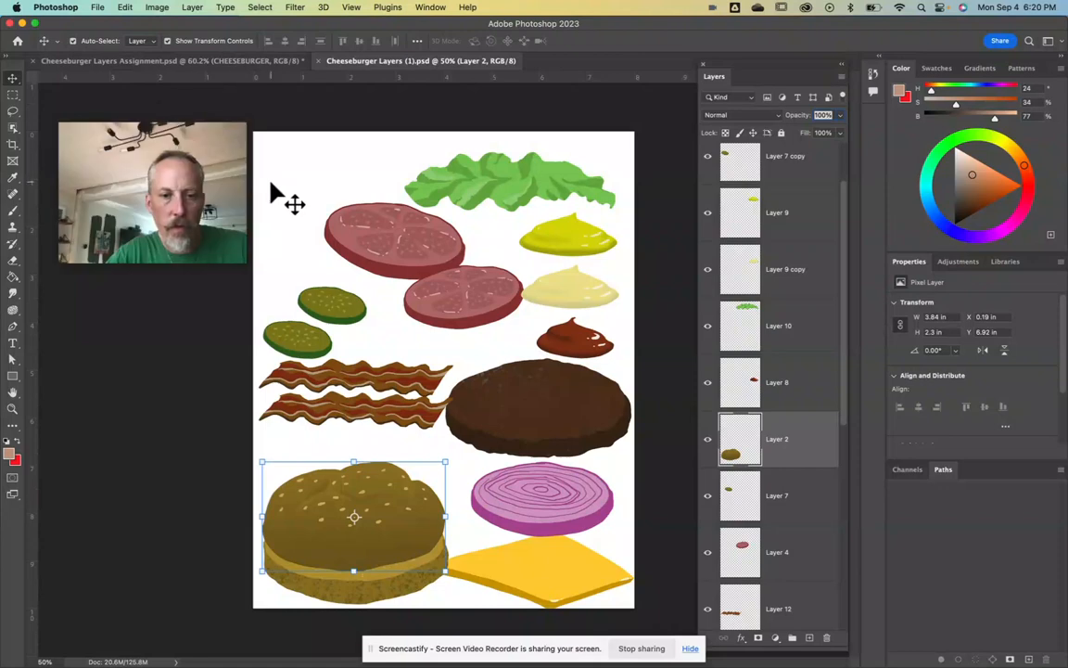
click(377, 243)
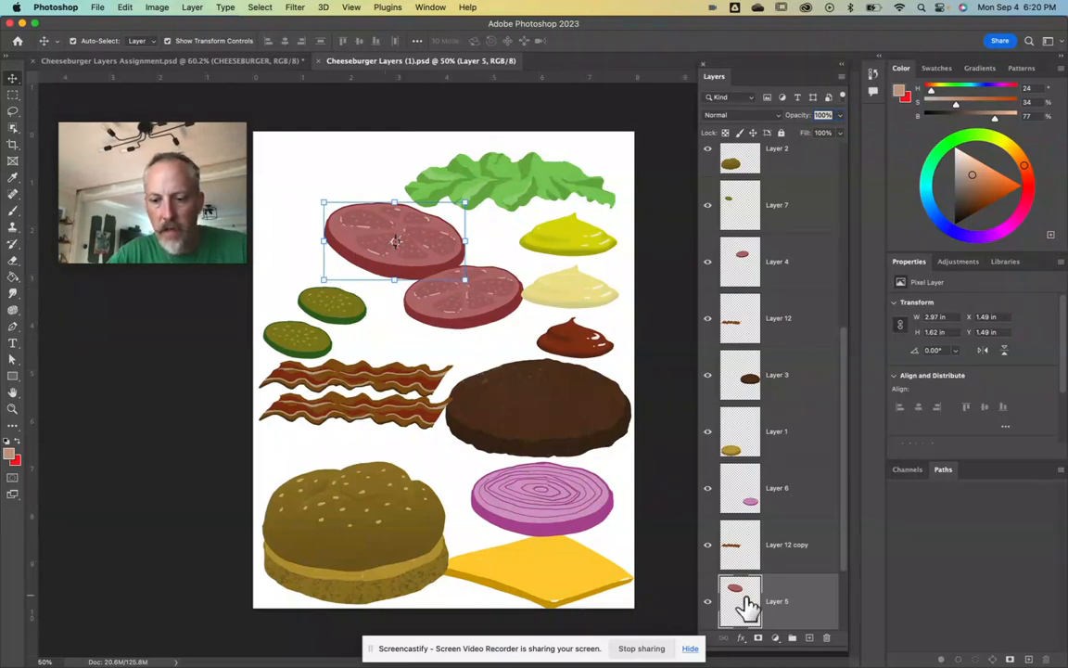
click(801, 438)
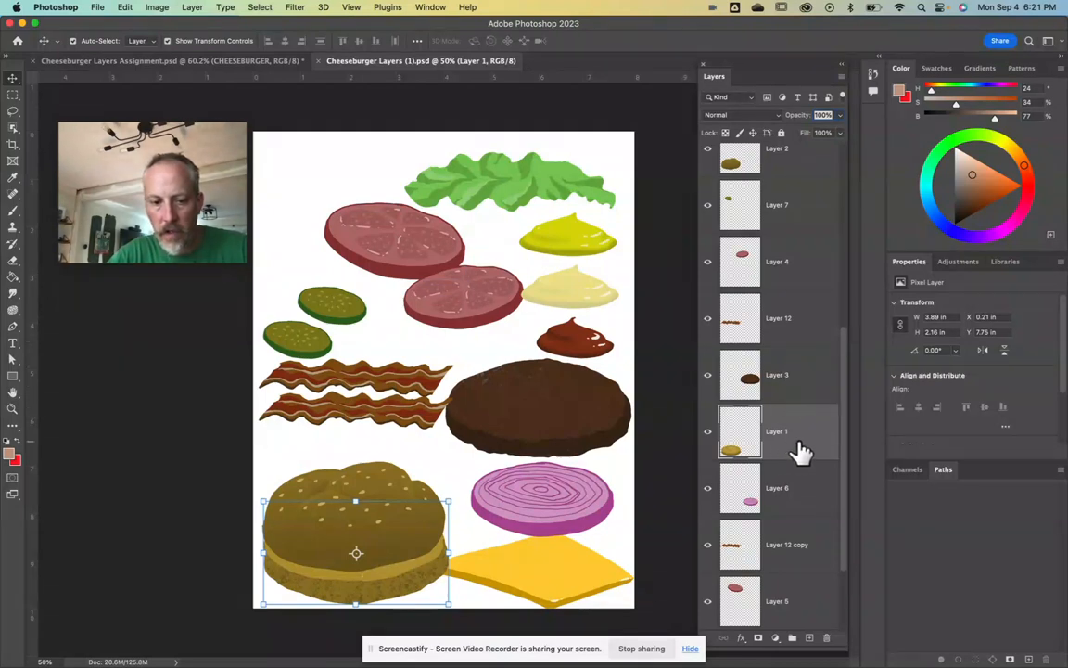
click(801, 376)
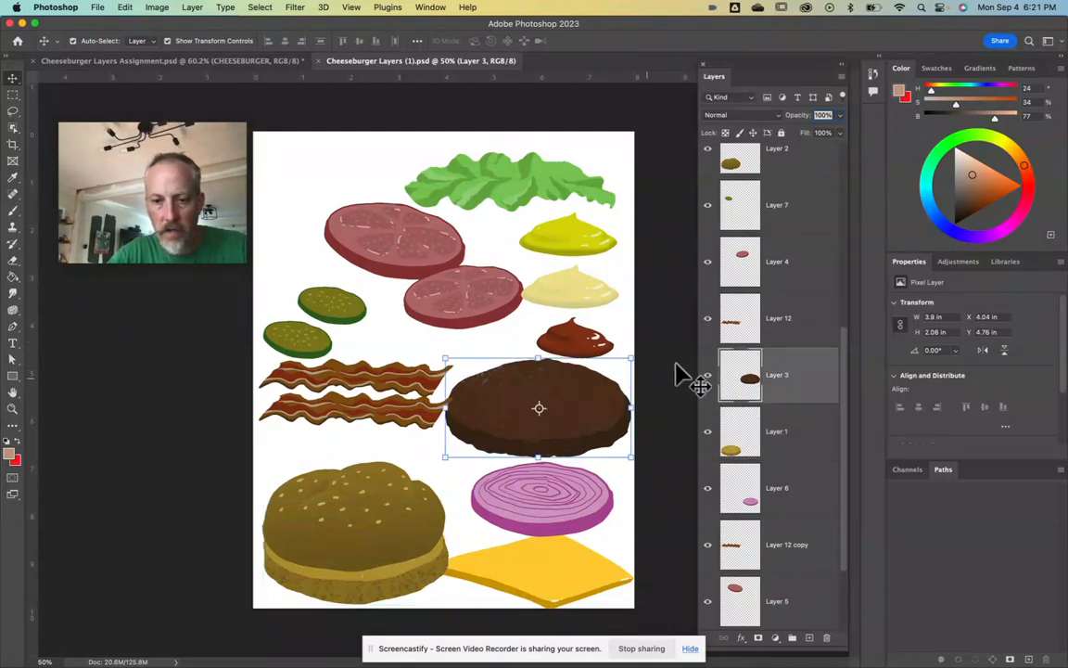
click(800, 323)
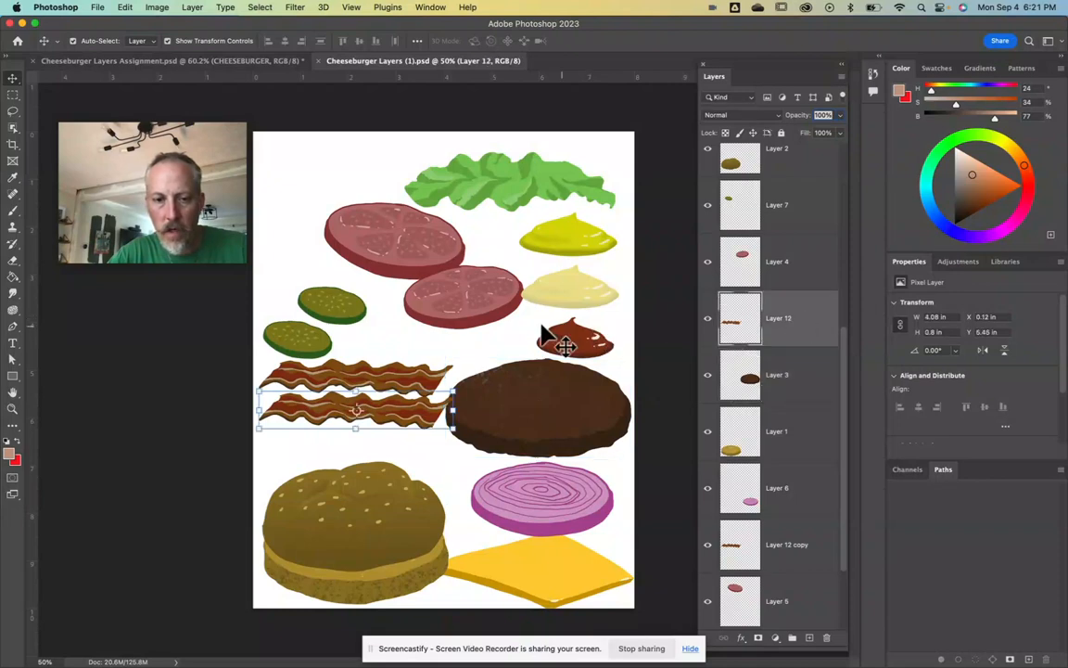
click(471, 309)
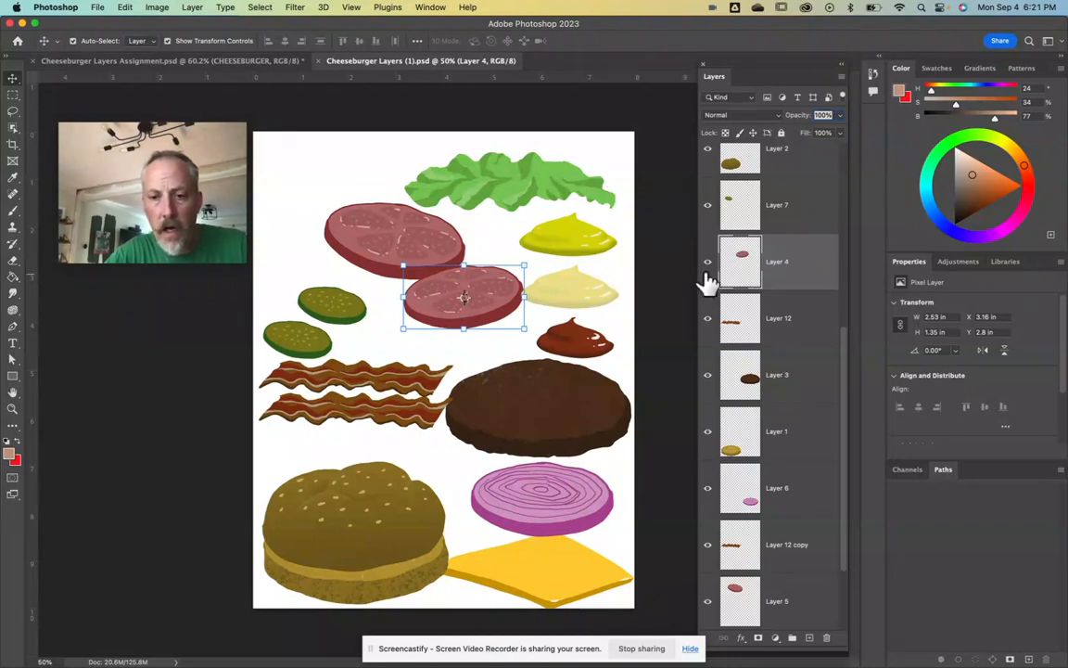
Toggle the visibility of Layer 4 off and on, and hide and restore the layers from Layer 2 through Layer 12 copy.
click(707, 264)
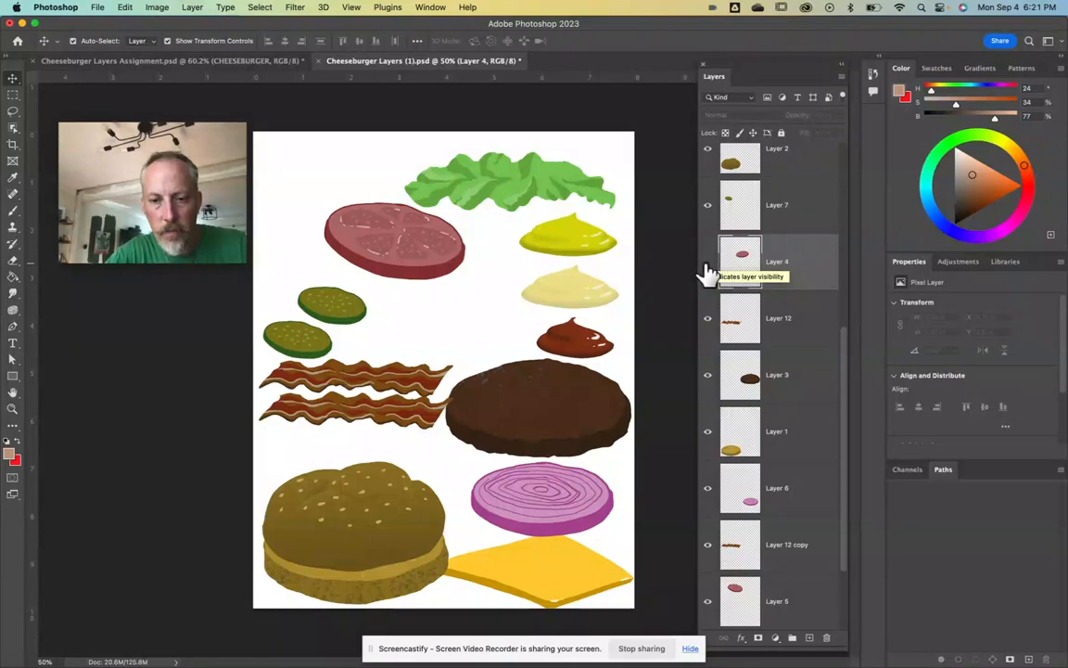
click(708, 264)
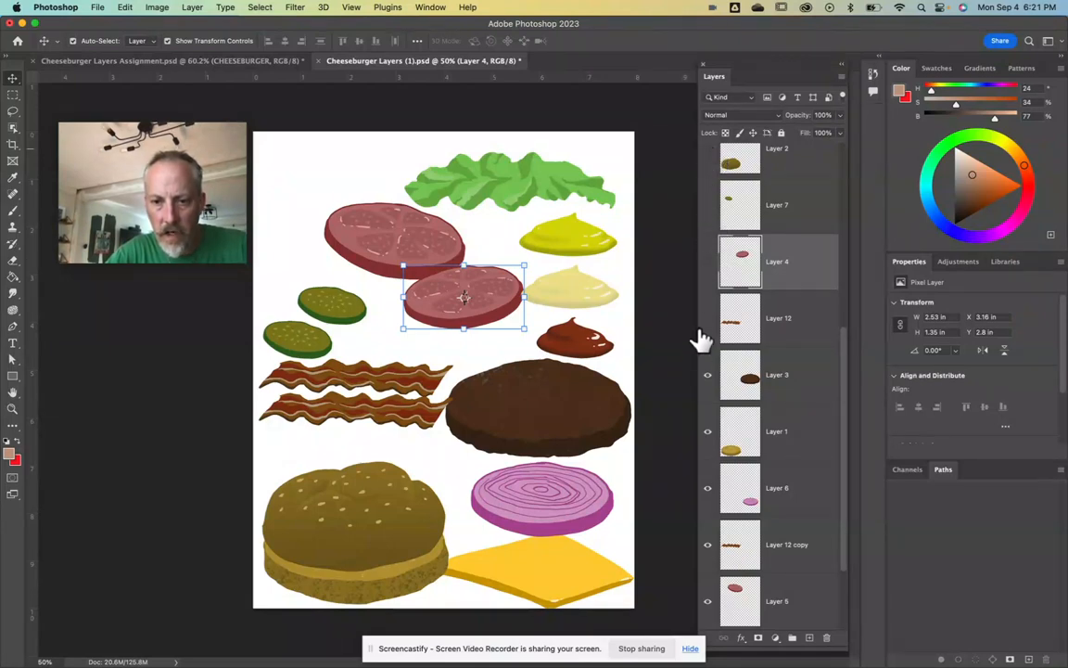
drag(725, 496, 711, 533)
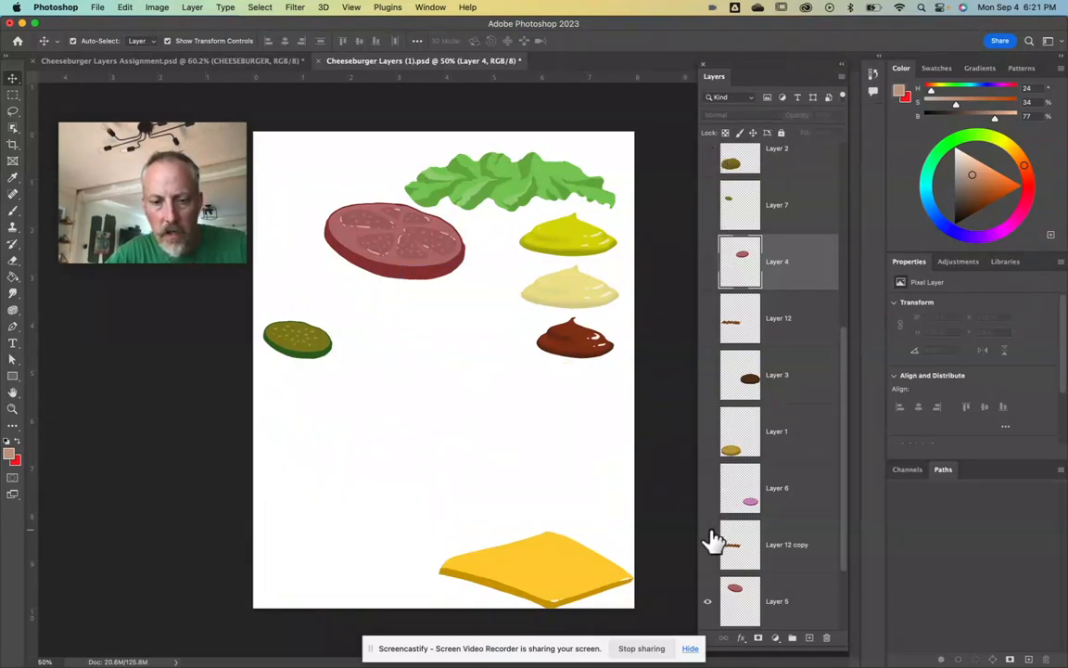
click(707, 149)
drag(708, 203, 707, 553)
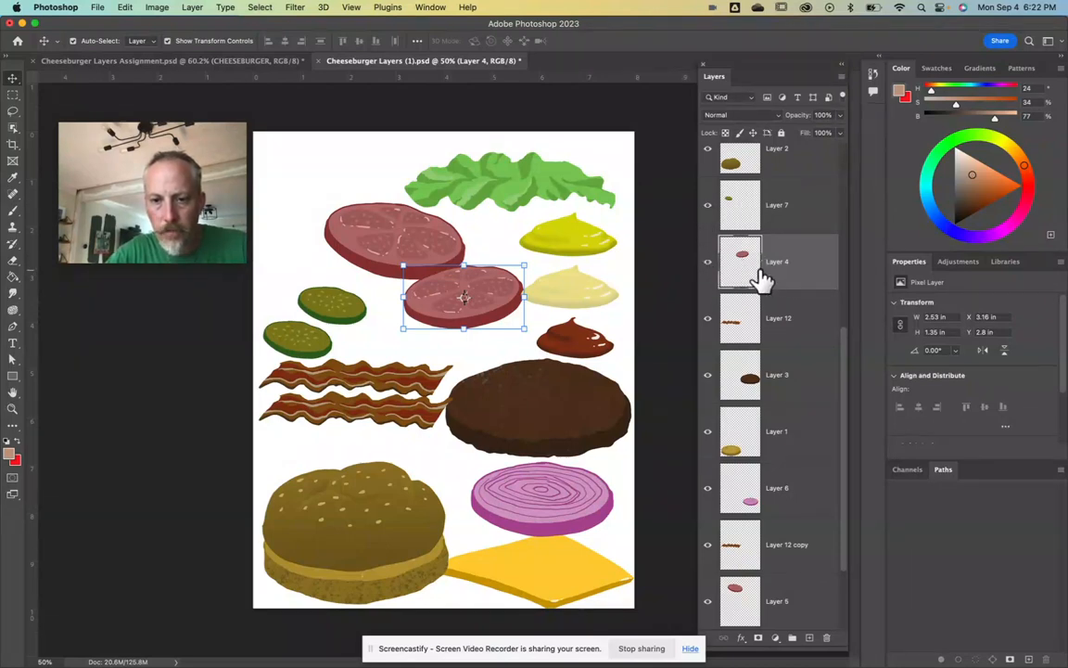
click(708, 263)
click(708, 267)
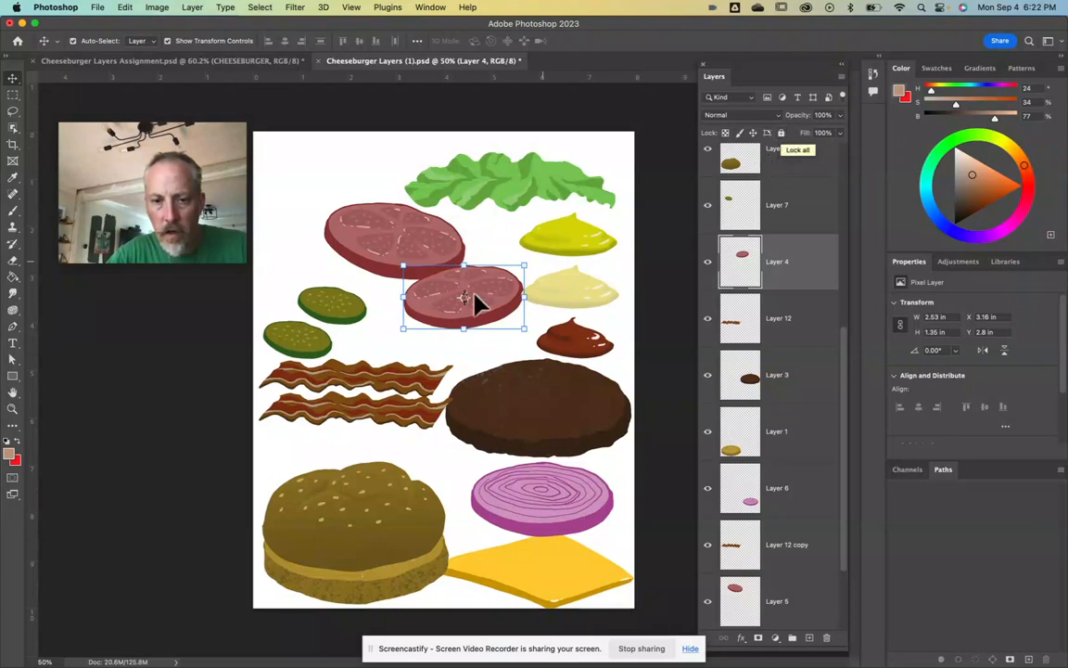
Move the smaller tomato slice slightly down and left with Free Transform, to about X 3.05 in, Y 3.02 in.
key(super+t)
mouse_move(454, 320)
mouse_down()
mouse_move(484, 310)
mouse_move(517, 334)
mouse_move(489, 334)
mouse_move(482, 364)
mouse_move(478, 310)
mouse_move(473, 322)
mouse_up()
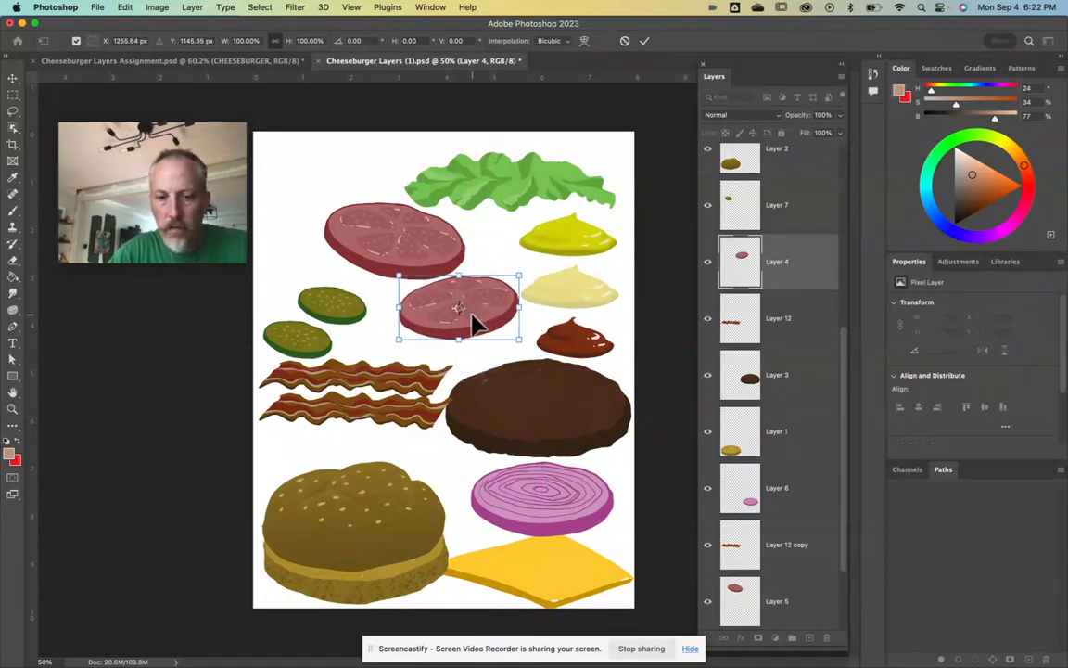
key(Return)
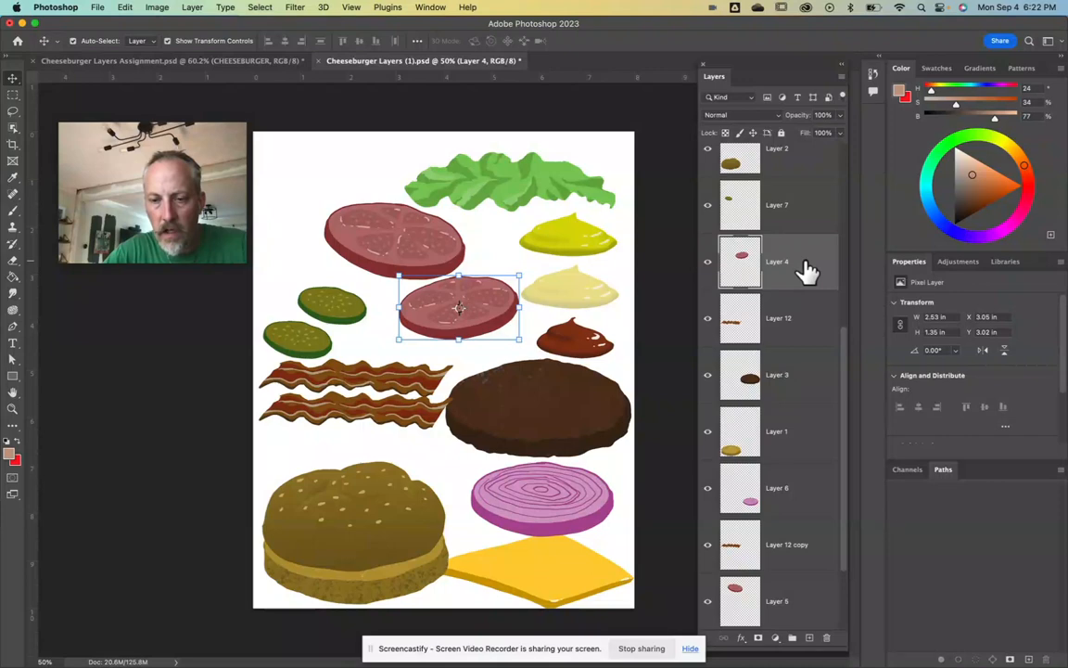
Fully lock the smaller tomato's layer, Layer 4, and unlock it again.
click(782, 133)
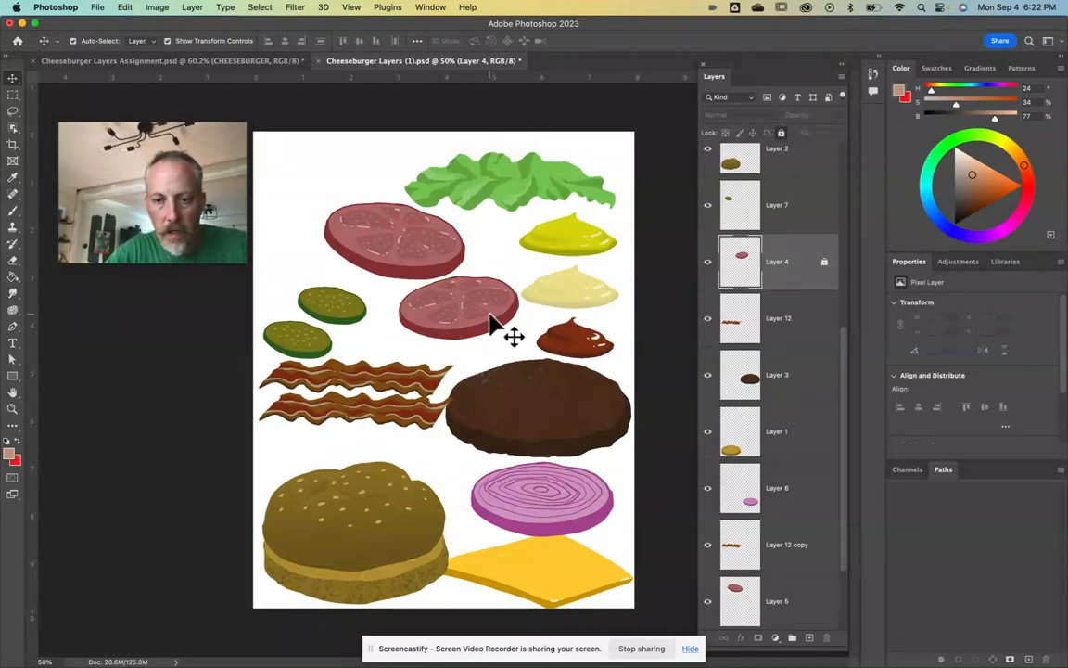
click(796, 320)
click(798, 278)
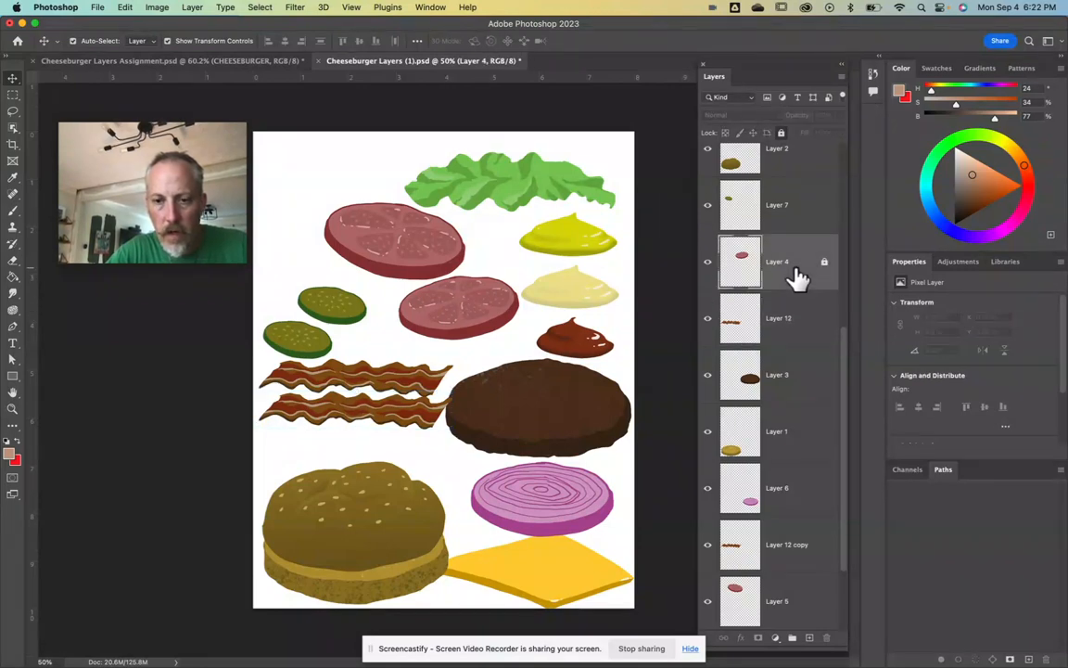
click(389, 348)
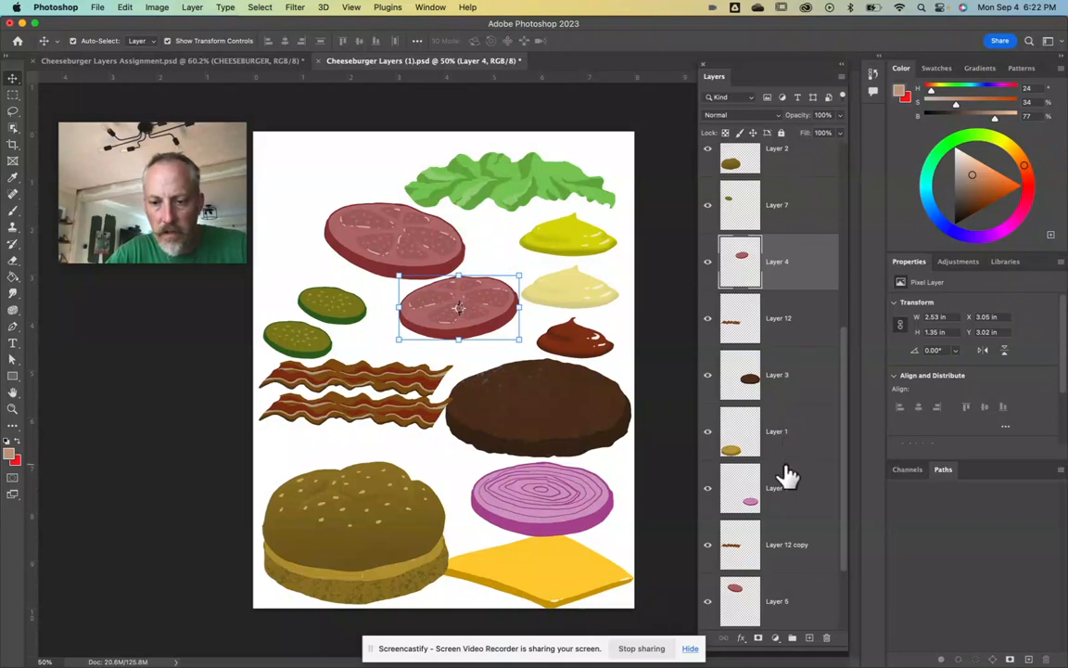
Rename Layer 4 as Tomato and Layer 12 as Bacon.
double_click(782, 263)
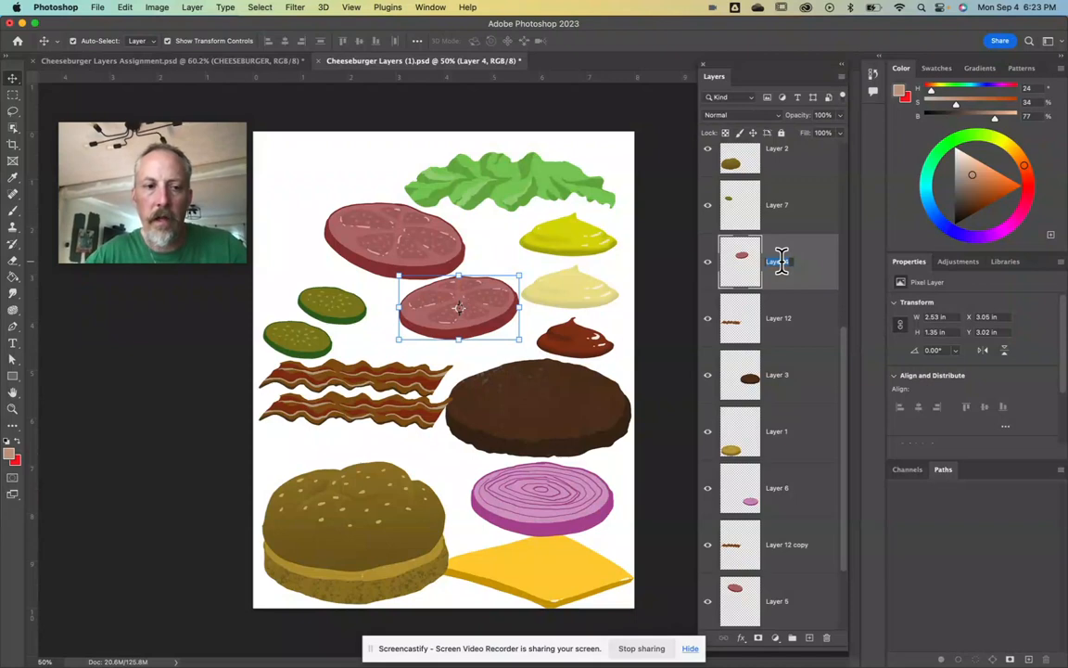
text(Tomato)
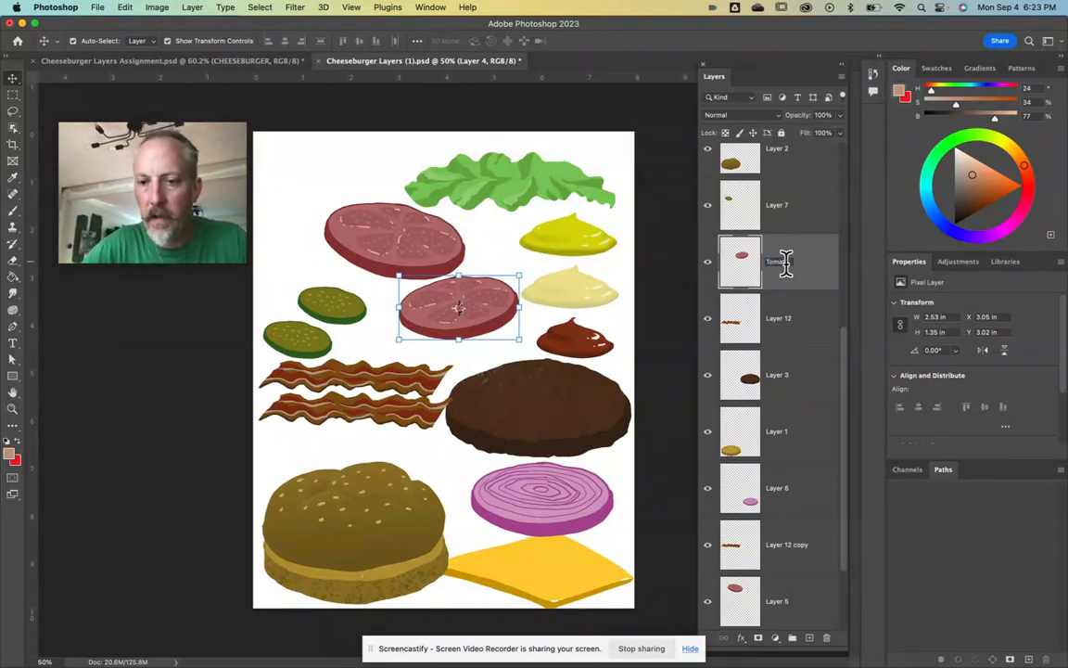
double_click(777, 318)
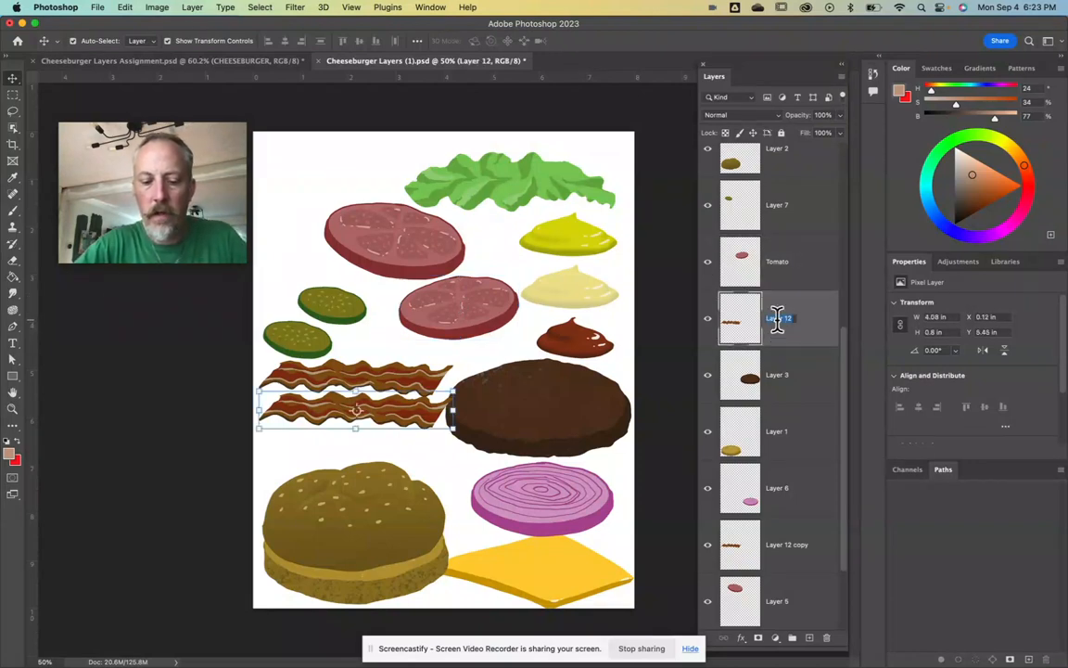
key(Return)
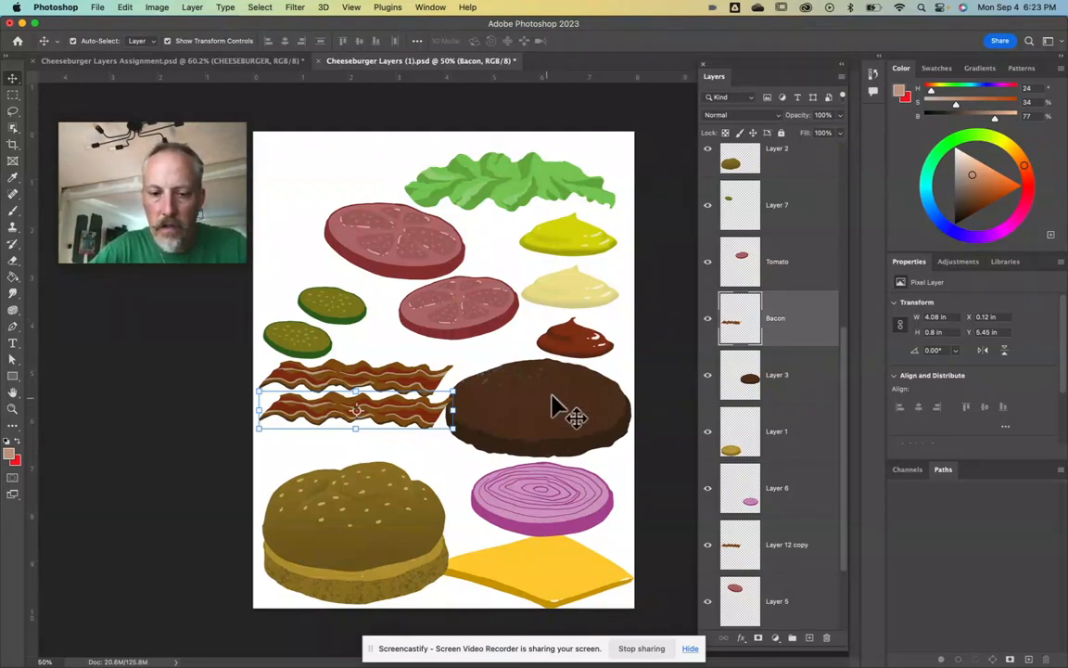
Move the burger patty down about 0.24 in and the cheese slice up over the patty's area, to about X 3.83 in, Y 4.55 in.
click(534, 422)
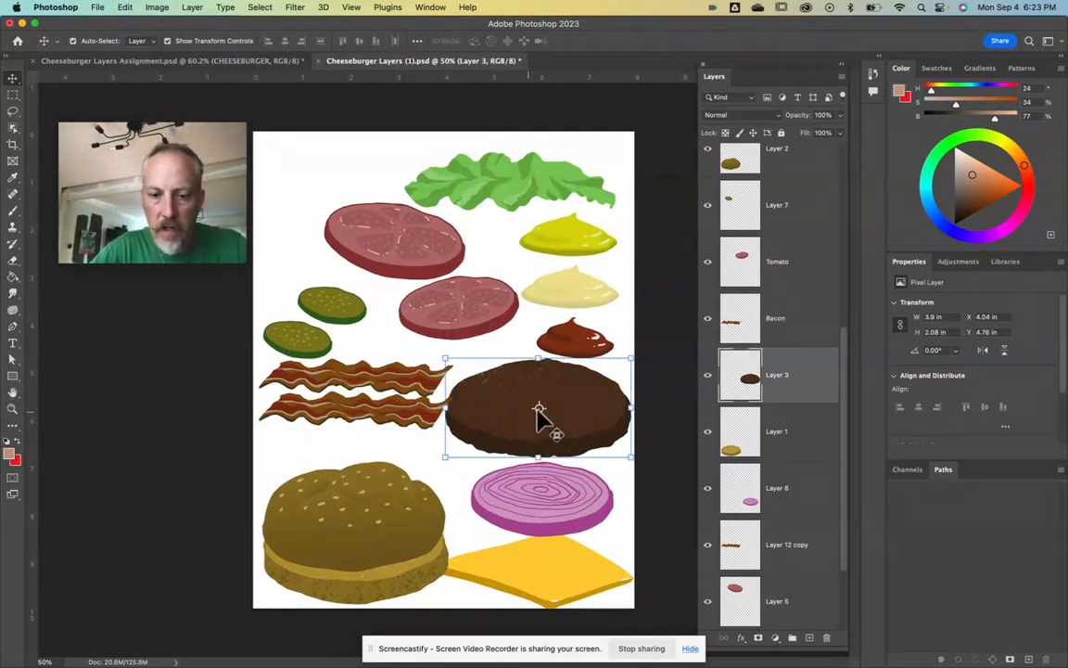
drag(572, 410, 575, 422)
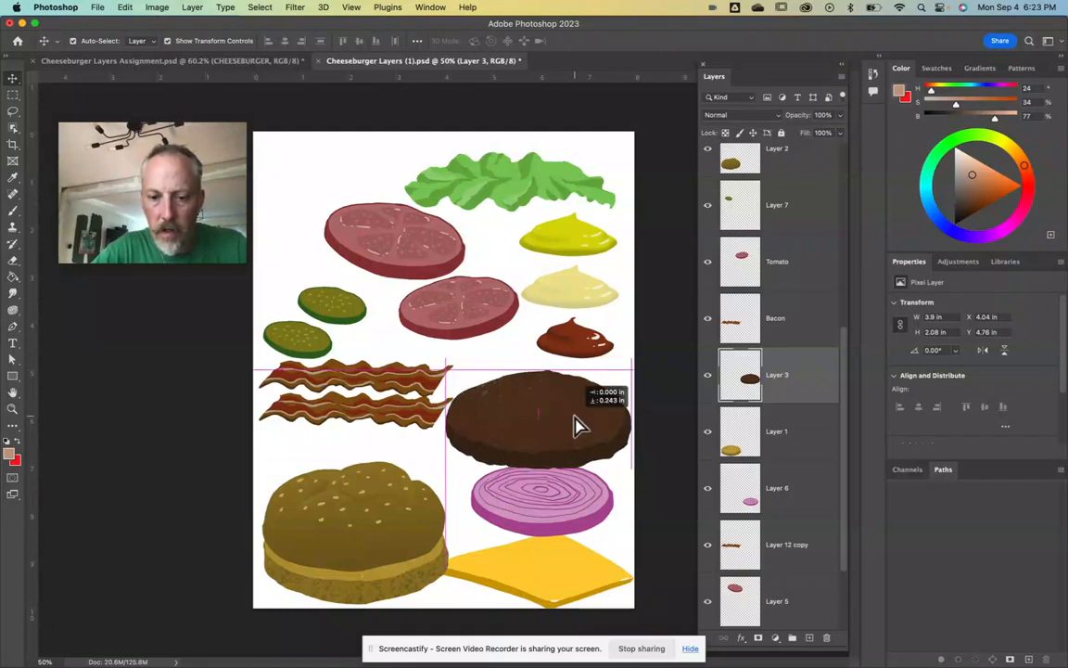
click(554, 591)
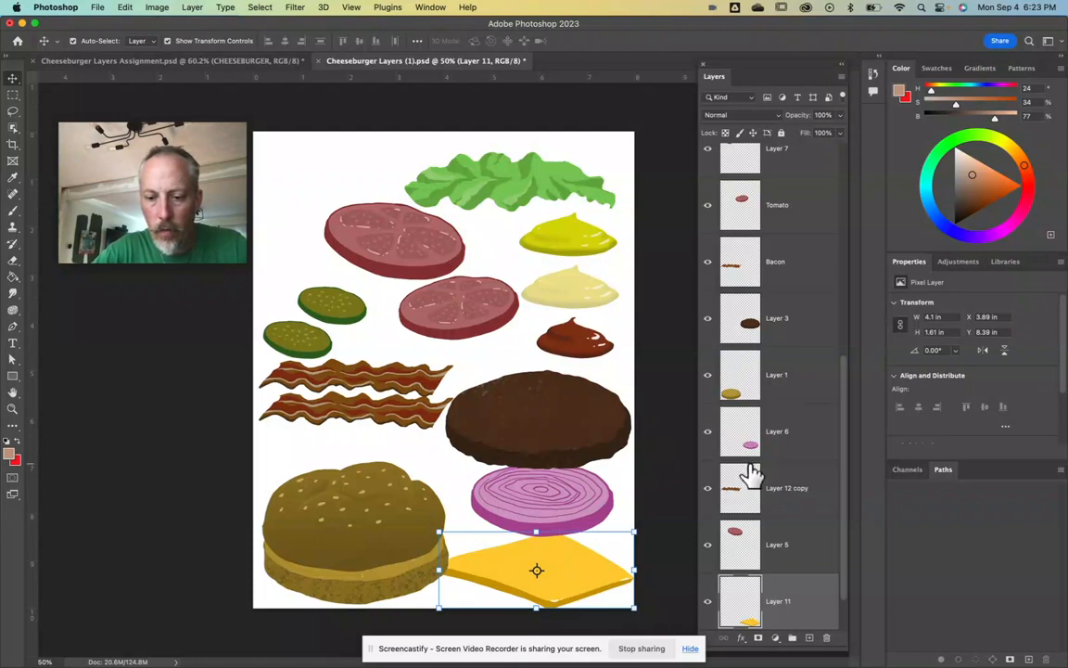
scroll(751, 473, down, 1)
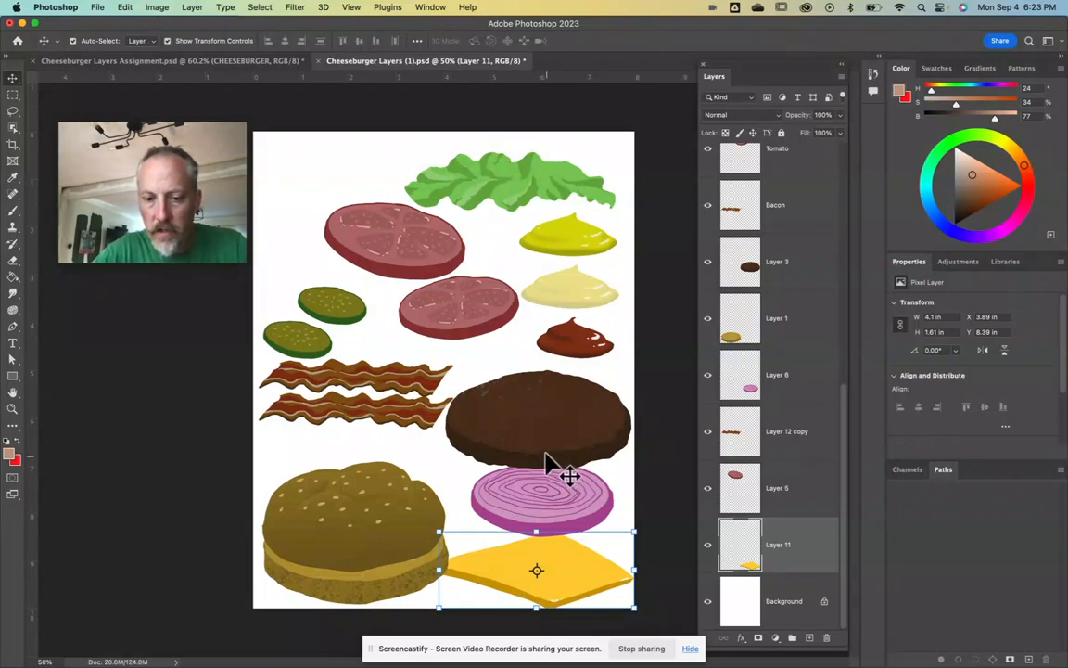
drag(567, 568, 508, 377)
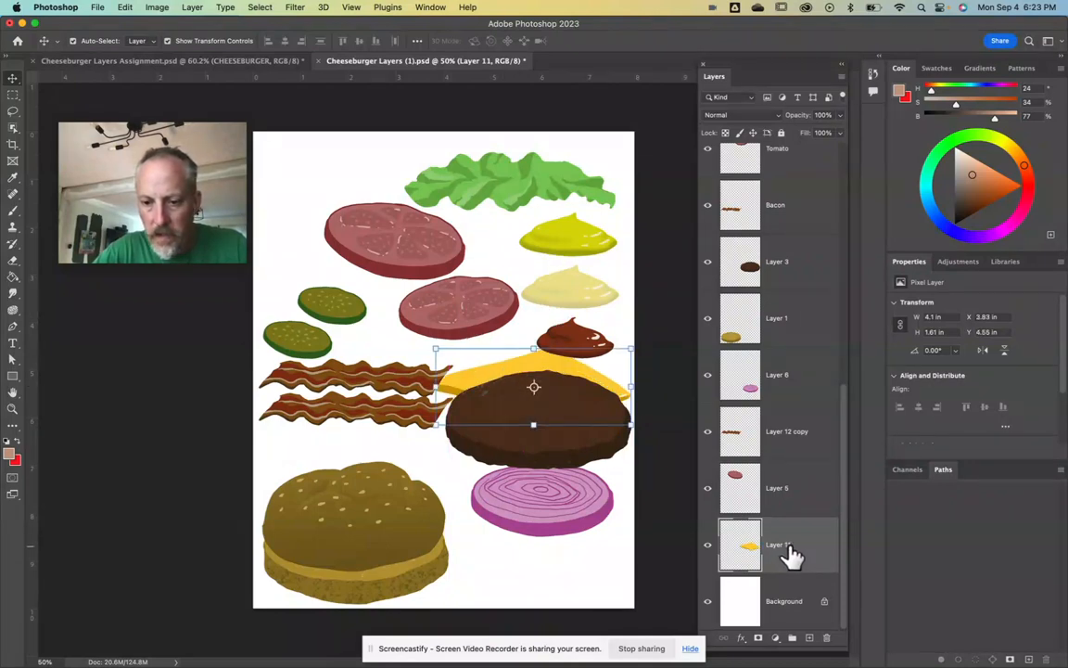
Rename the patty's layer, Layer 3, as Burger.
click(781, 269)
double_click(777, 263)
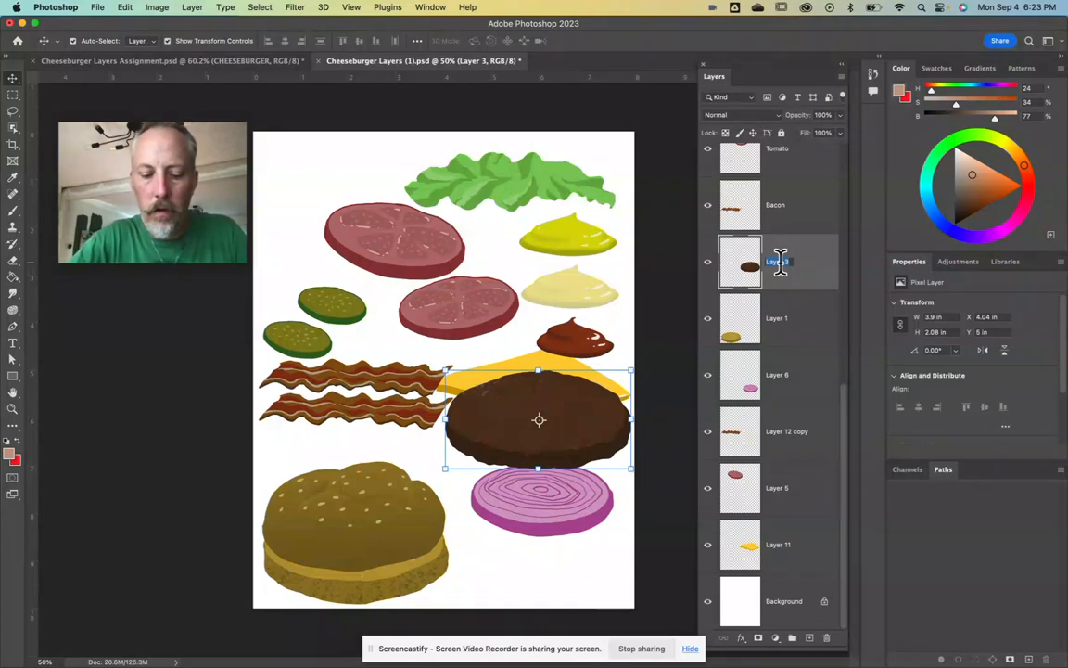
key(Return)
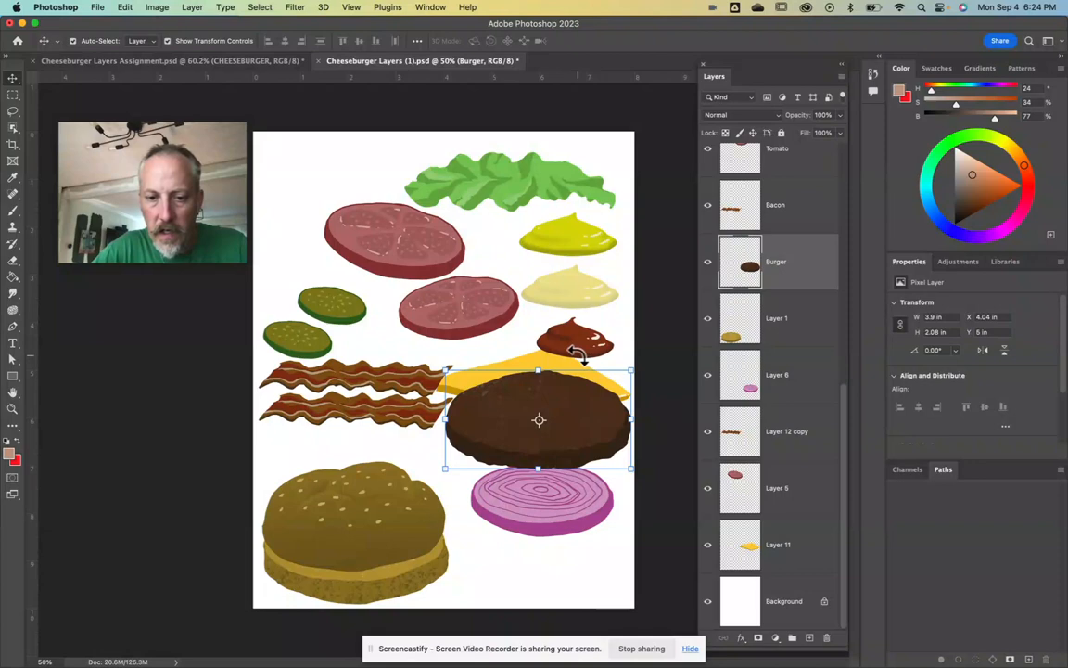
Bring the cheese slice's layer, Layer 11, above the Burger layer and lower the cheese to about Y 4.78 in.
click(810, 548)
drag(810, 548, 809, 253)
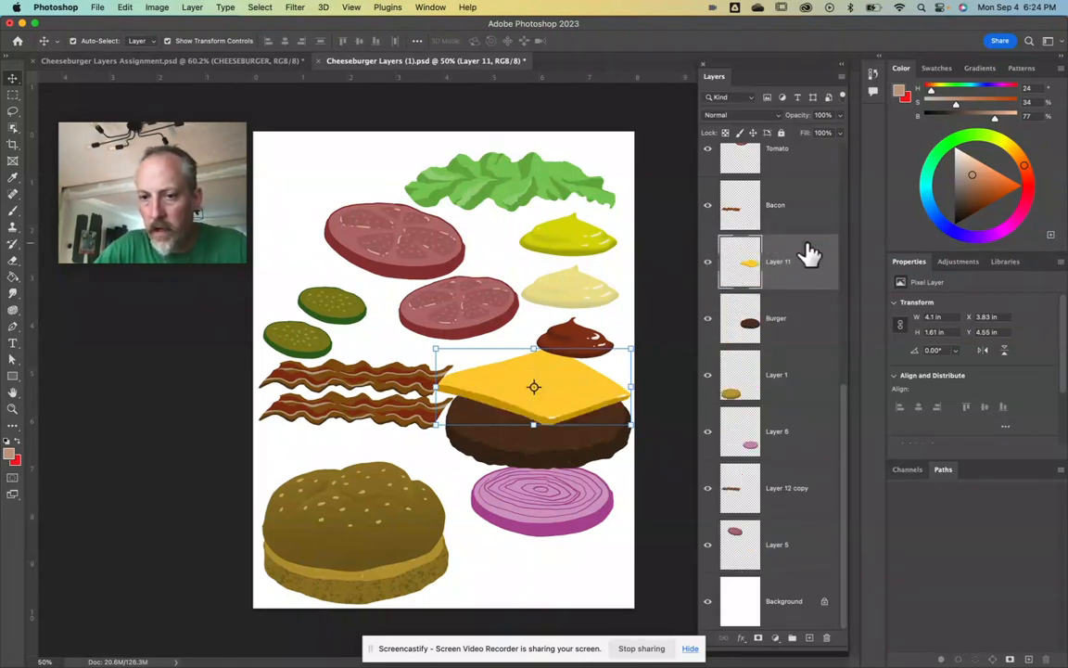
mouse_move(572, 393)
mouse_down()
mouse_move(582, 425)
mouse_move(575, 412)
mouse_up()
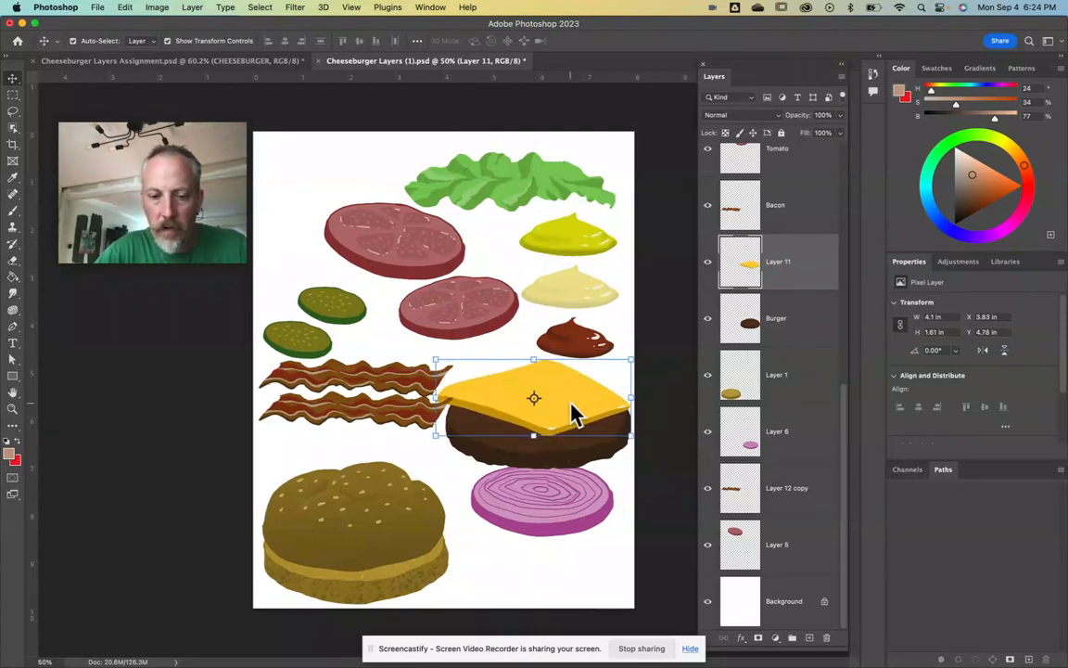
Move the onion slice up over the cheese's area, to about X 4.39 in, Y 4.67 in, and rename Layer 6 as onion.
click(547, 519)
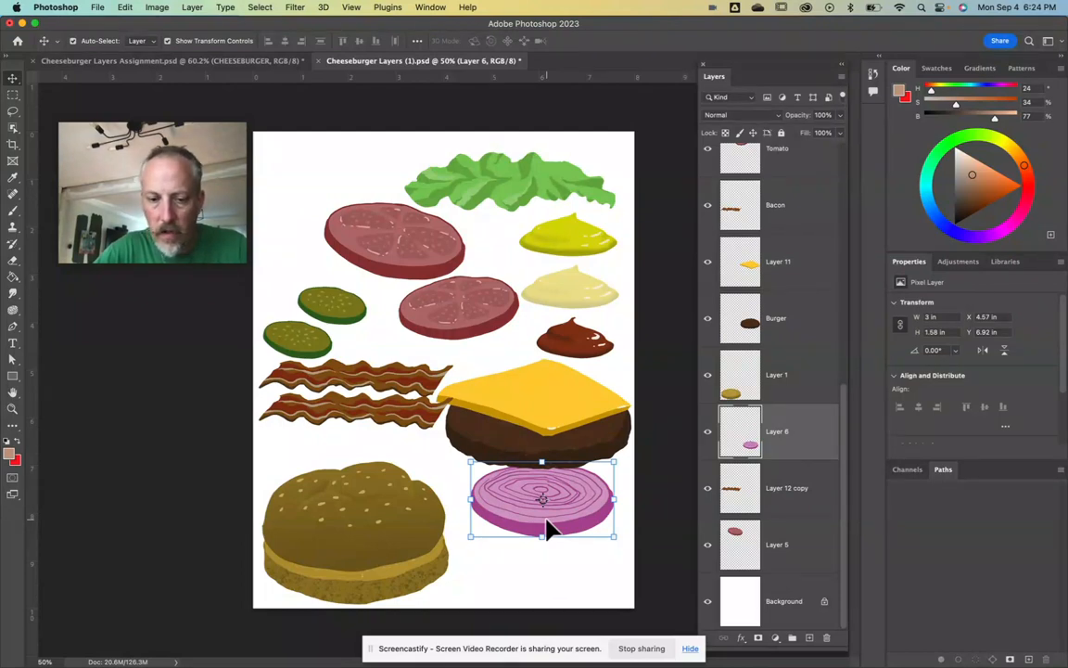
drag(546, 526, 538, 425)
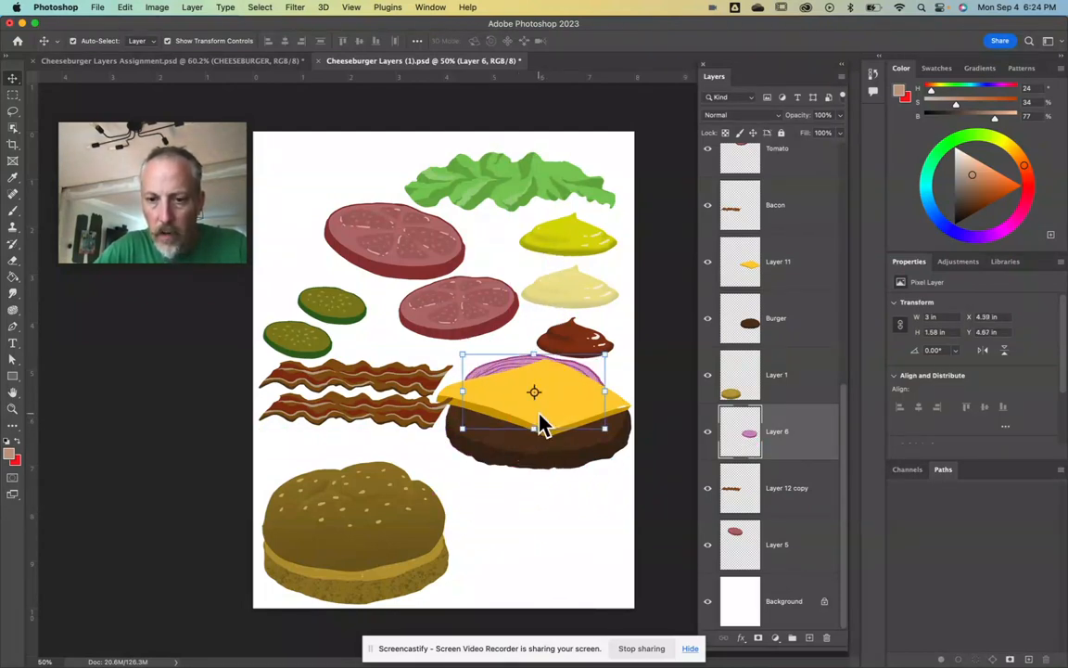
double_click(779, 432)
text(onion)
key(Return)
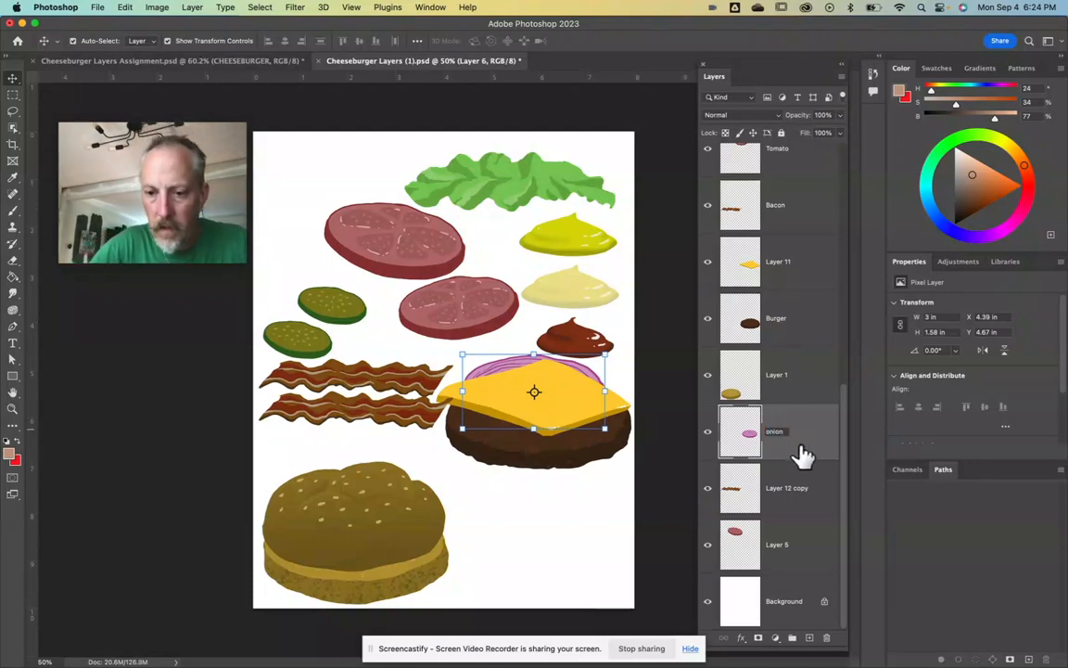
double_click(805, 433)
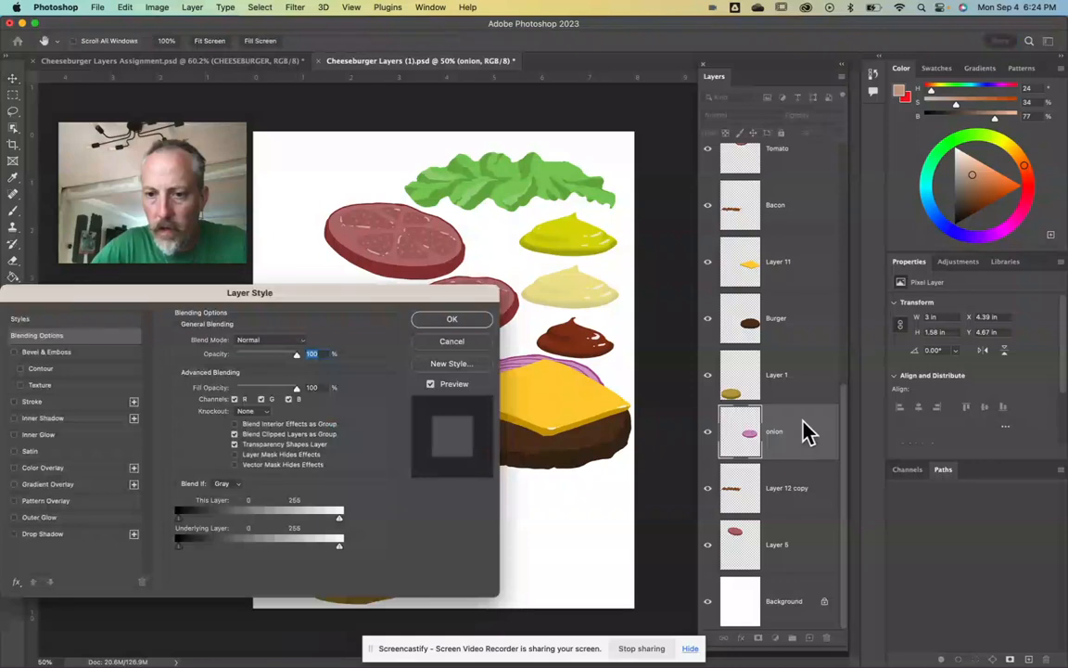
click(464, 344)
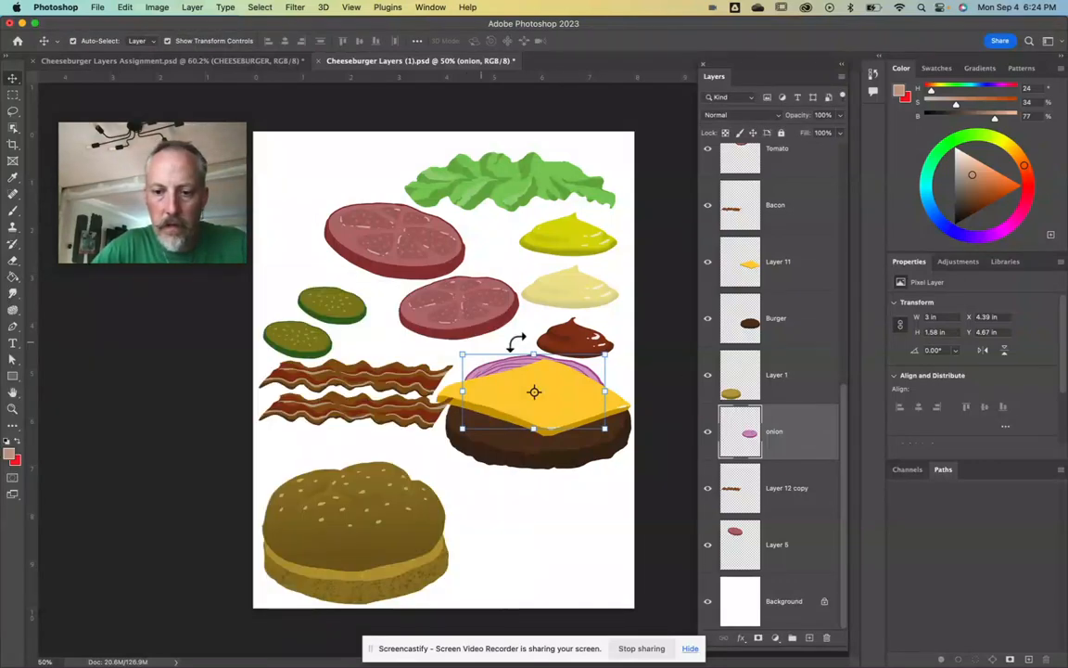
double_click(811, 427)
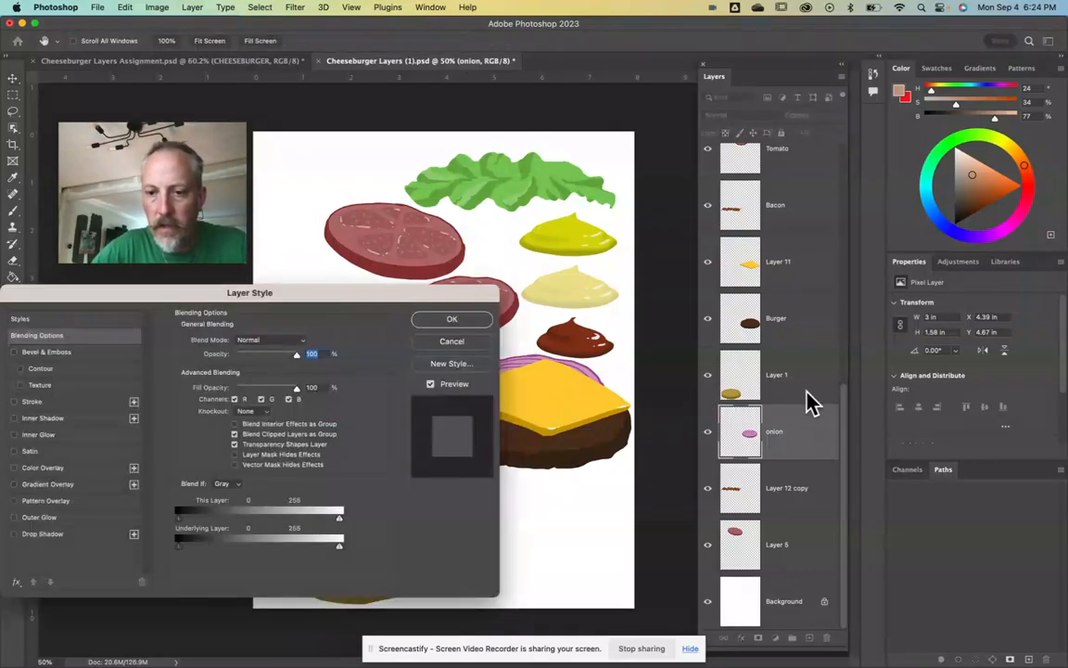
click(463, 343)
Bring the onion layer above Layer 11 and adjust the onion slice to about X 4.49 in, Y 4.55 in.
drag(803, 434, 801, 264)
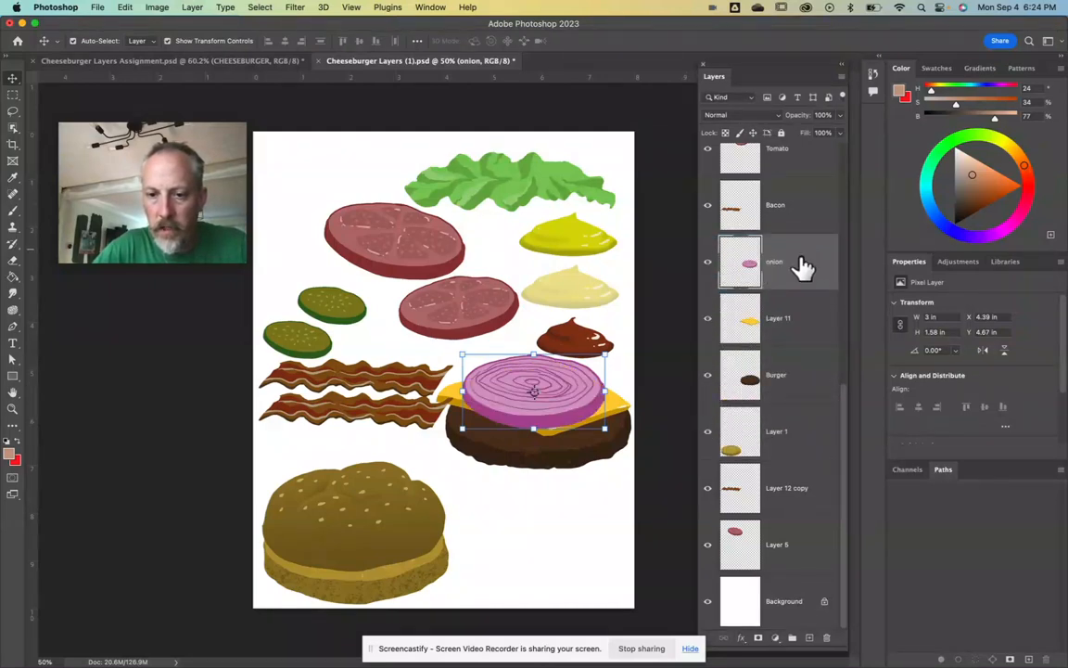
drag(568, 389, 572, 384)
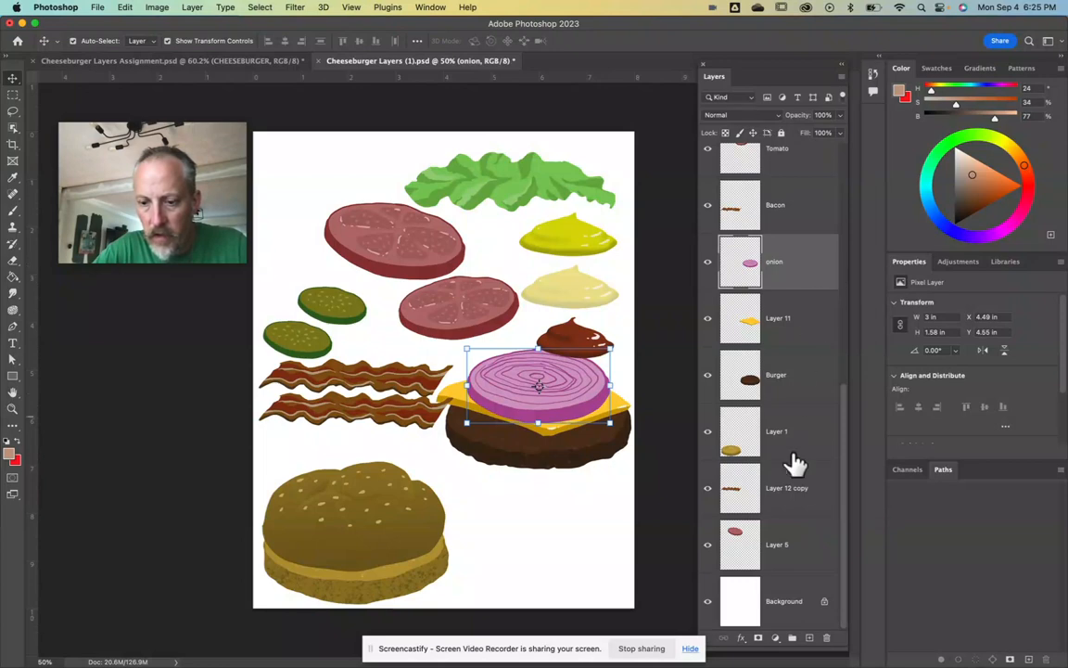
Delete the onion layer, the extra bacon layer named Layer 12 copy, and the Tomato layer.
click(828, 640)
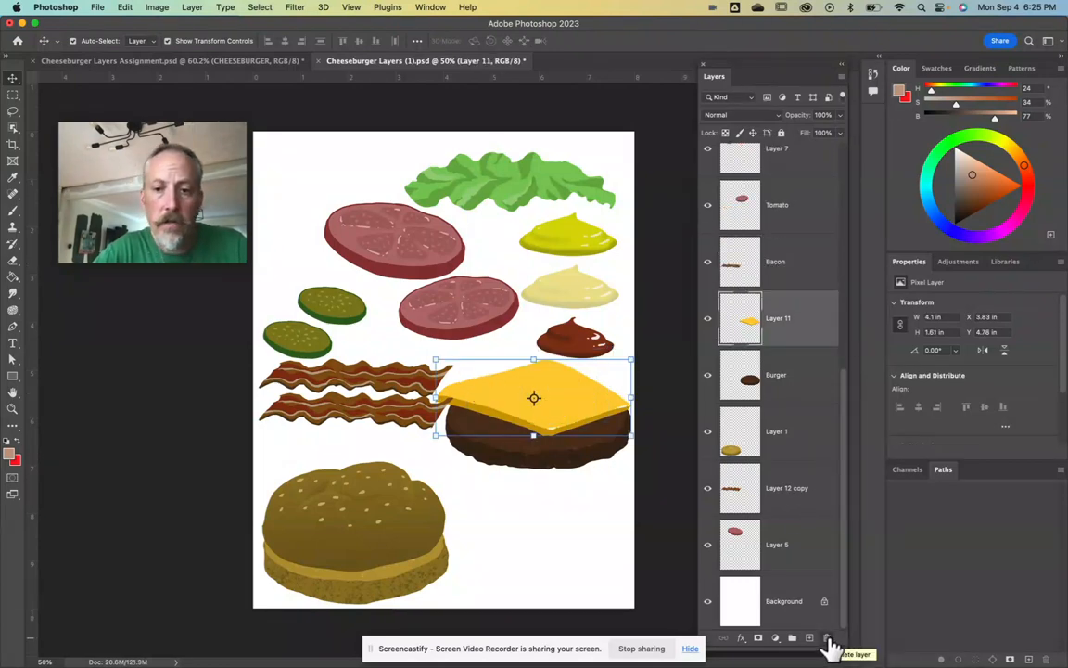
drag(742, 489, 830, 642)
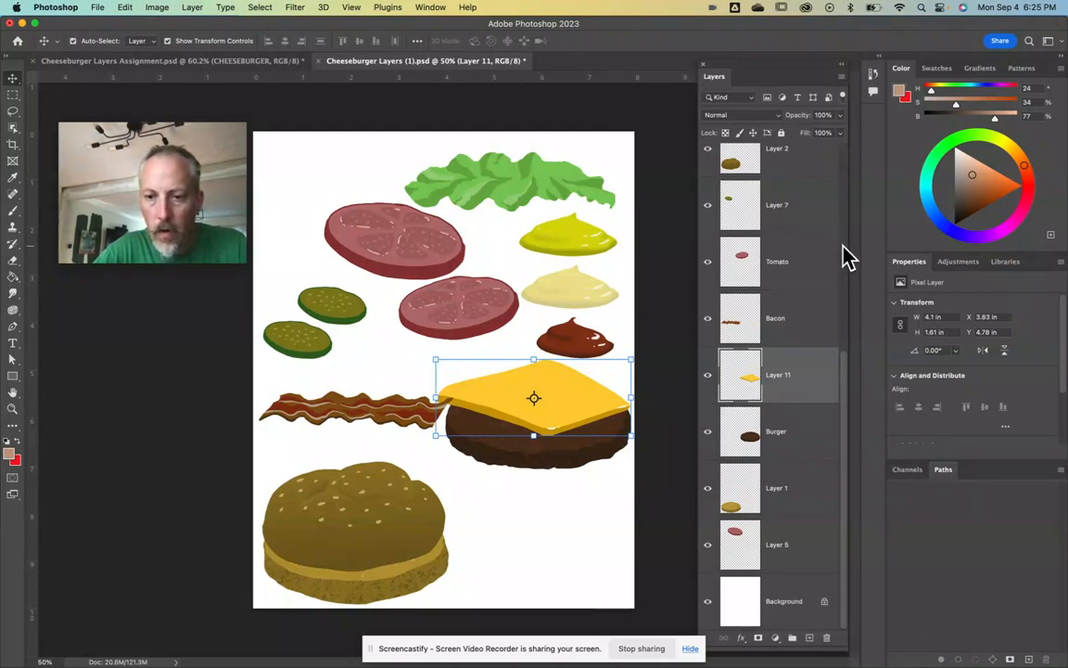
click(811, 267)
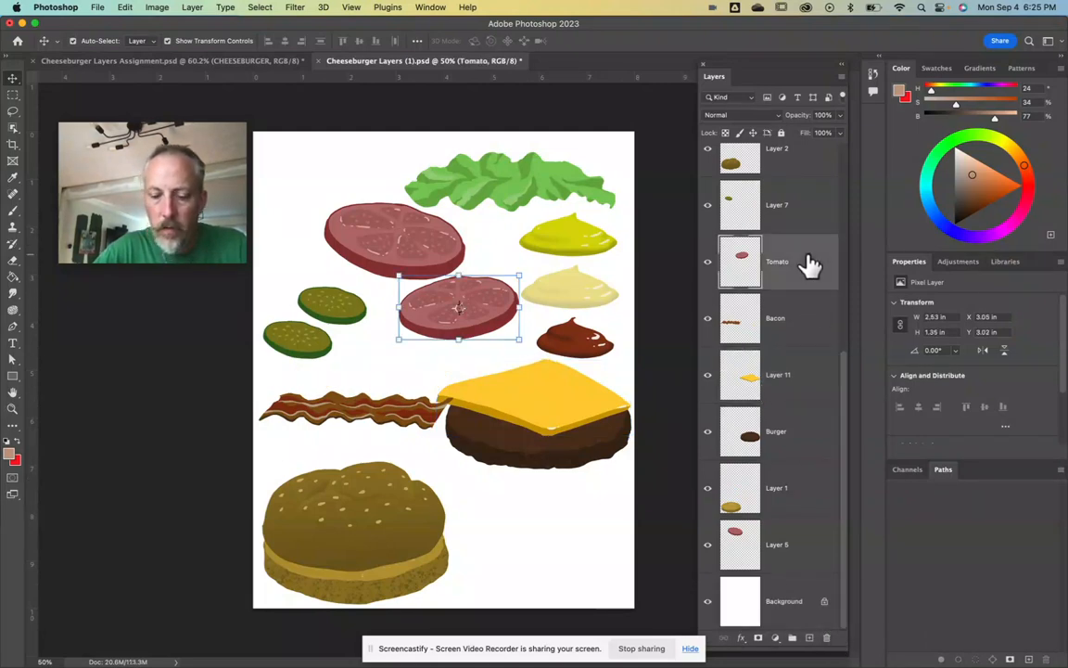
key(BackSpace)
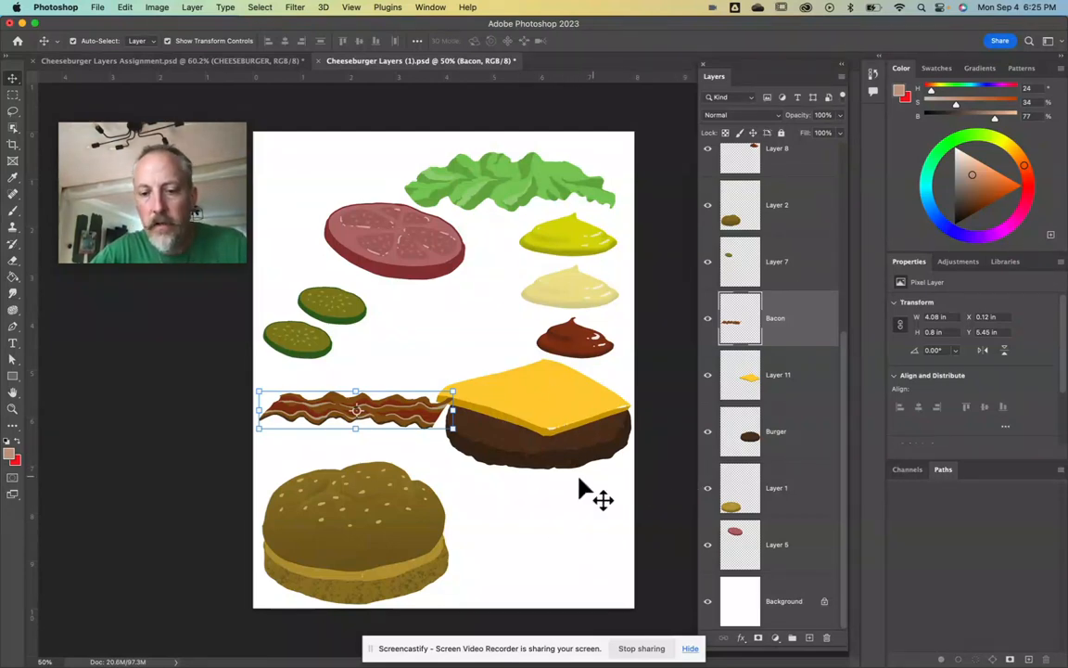
Raise the top half of the bun to about X 0.19 in, Y 4.69 in and rename its layer, Layer 2, as top bun.
drag(352, 546, 354, 432)
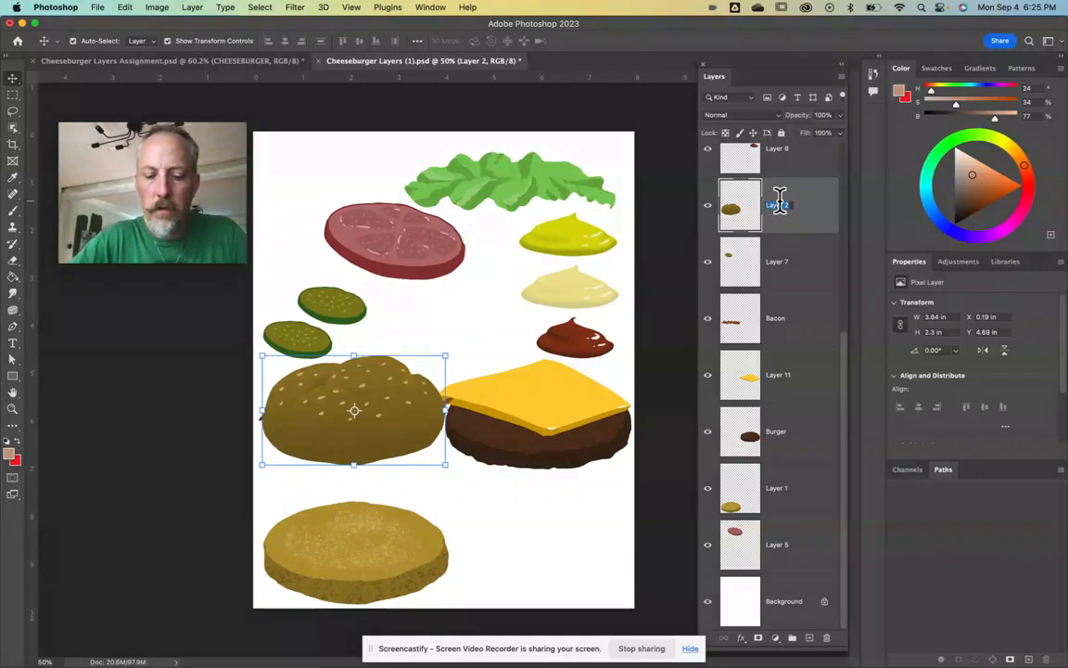
text(top)
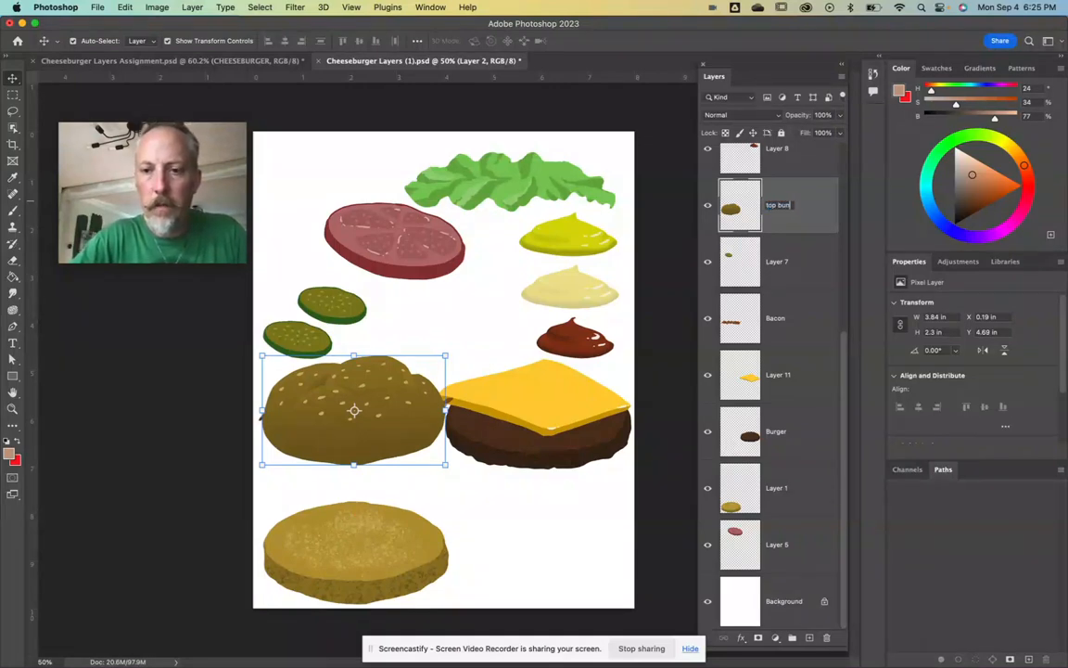
text( bun)
click(816, 265)
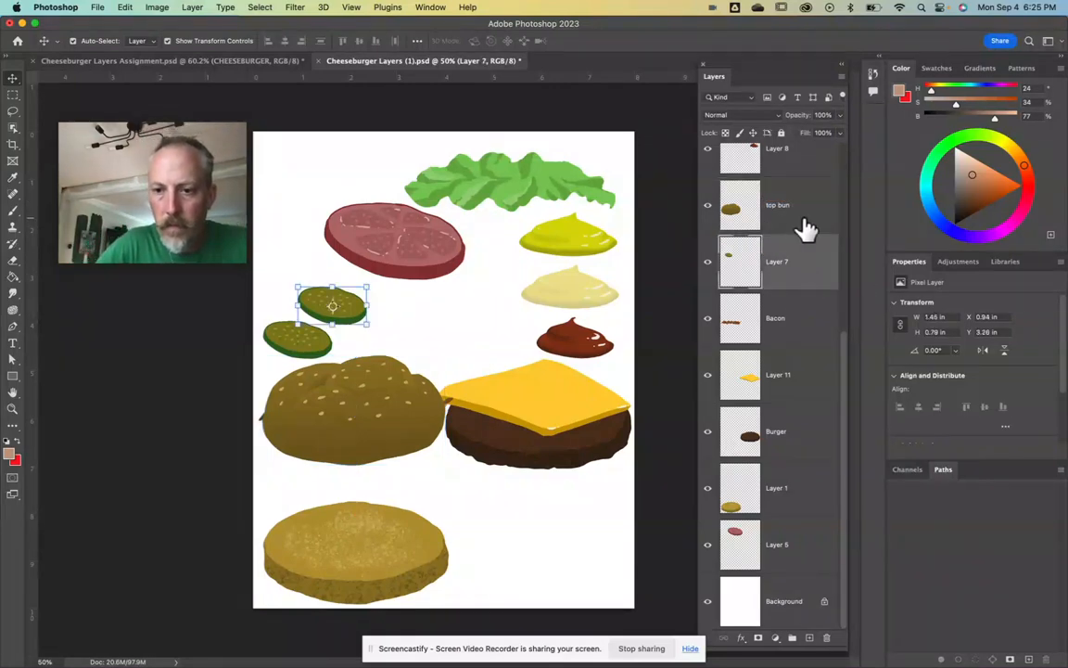
Place the top bun layer directly below the Bacon layer in the layer stack.
drag(803, 217, 805, 338)
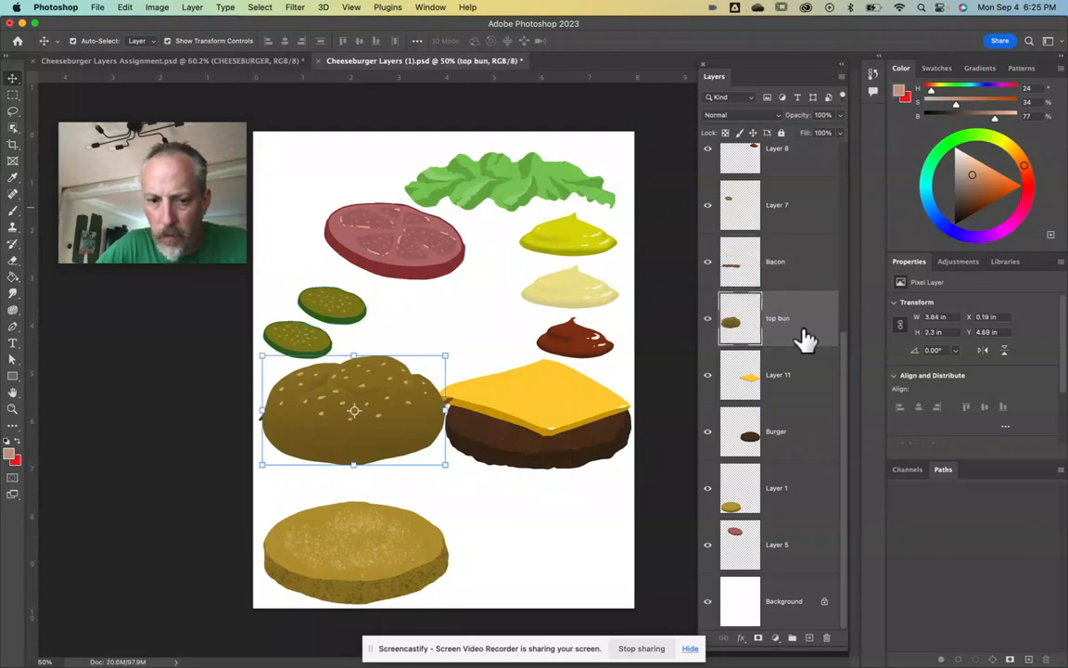
Stack the patty, cheese and top bun on the bottom bun, and move the bacon up to about X 1.66 in, Y 3.5 in.
click(511, 462)
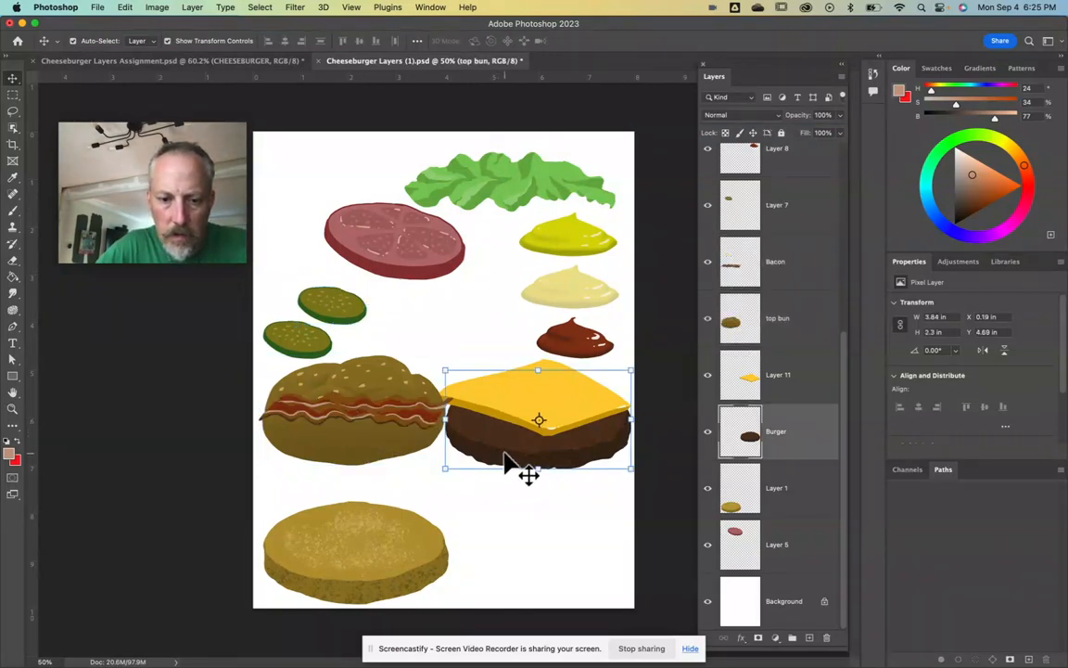
drag(480, 455, 311, 565)
drag(545, 423, 353, 505)
click(366, 459)
drag(366, 457, 366, 530)
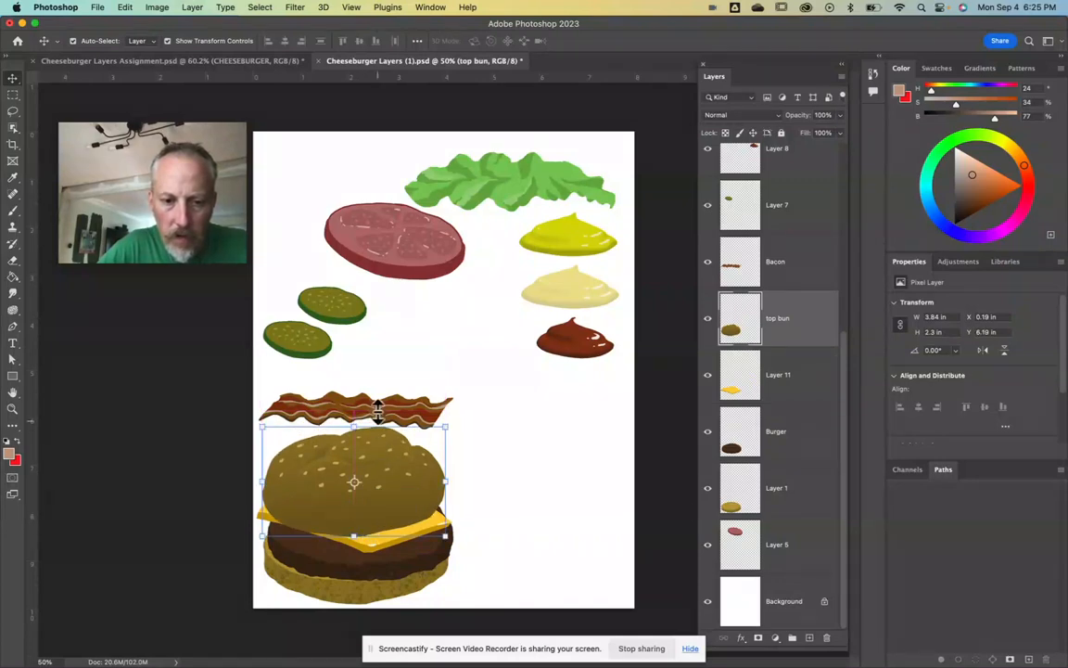
drag(396, 410, 468, 318)
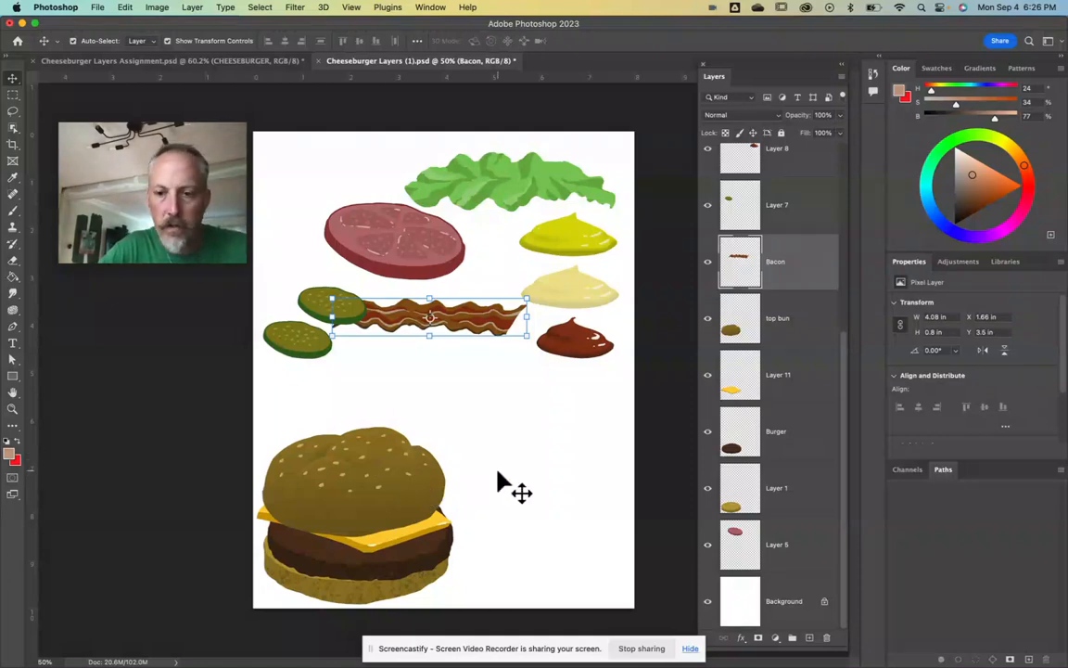
Group the top bun, Layer 11, Burger and Layer 1 layers together.
click(801, 323)
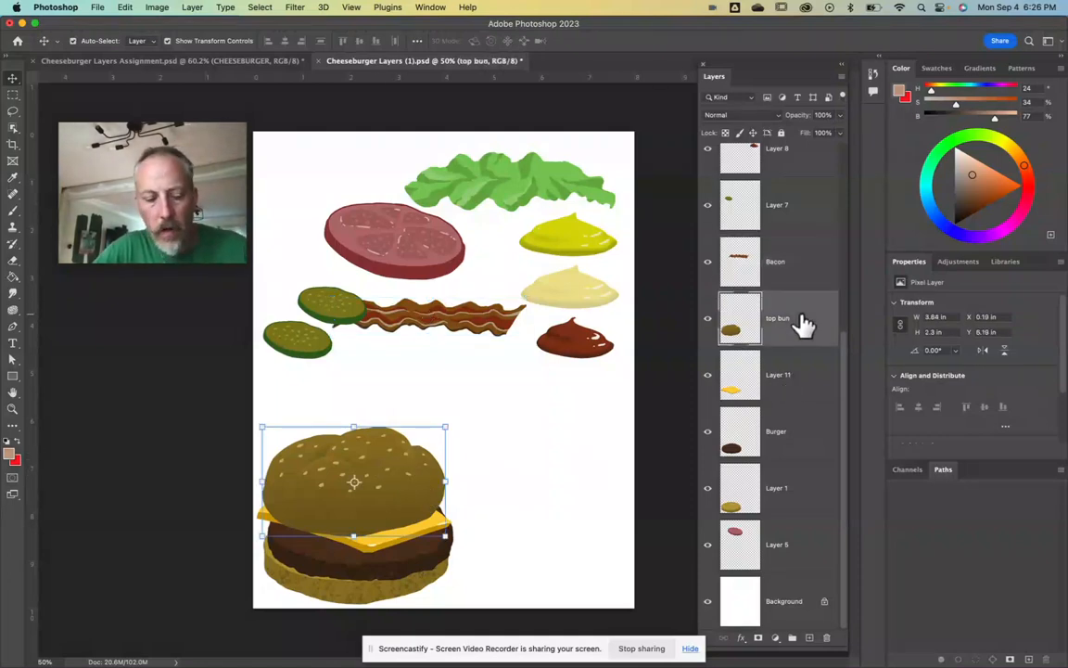
shift+click(798, 381)
shift+click(798, 434)
shift+click(807, 488)
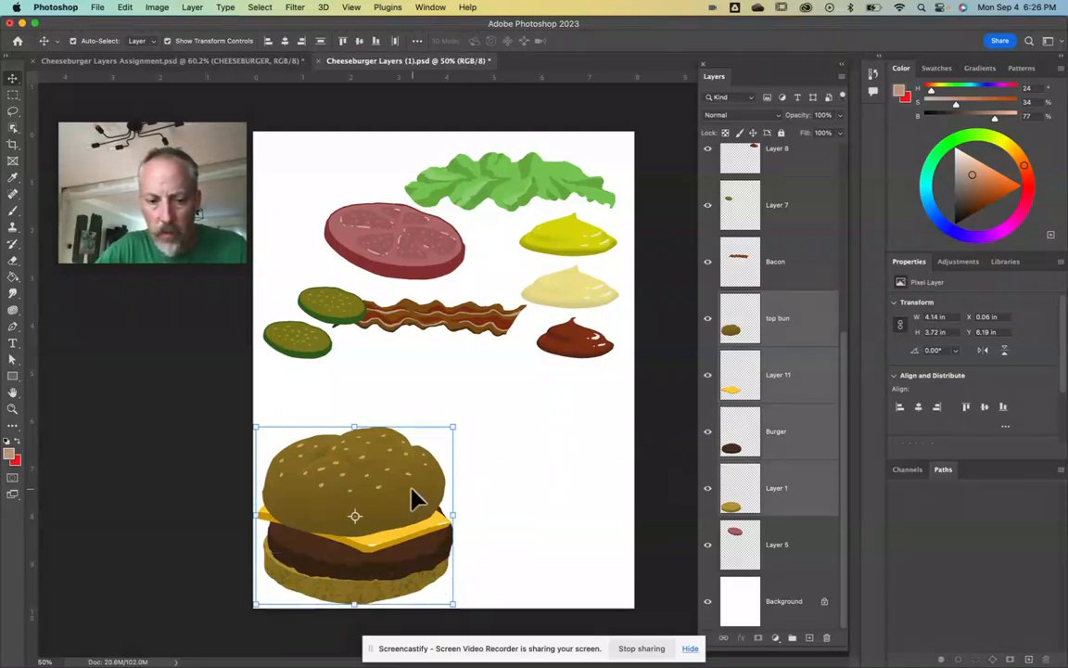
click(792, 639)
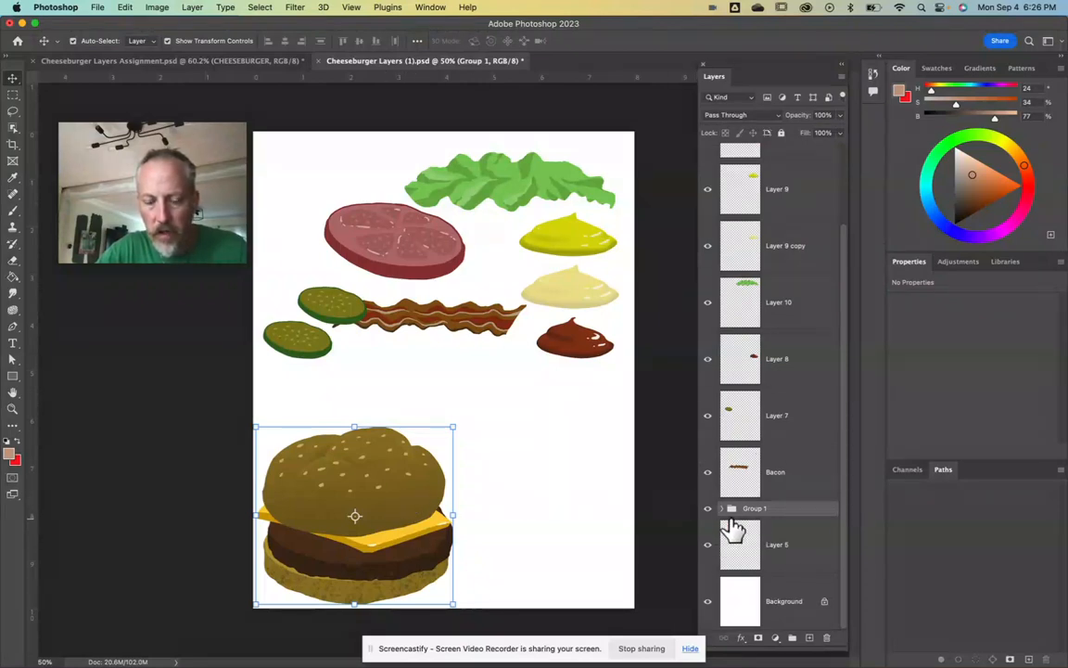
Expand the burger's layer group to examine its layers, hide and reshow the top bun, select the Burger layer, and collapse the group.
click(723, 509)
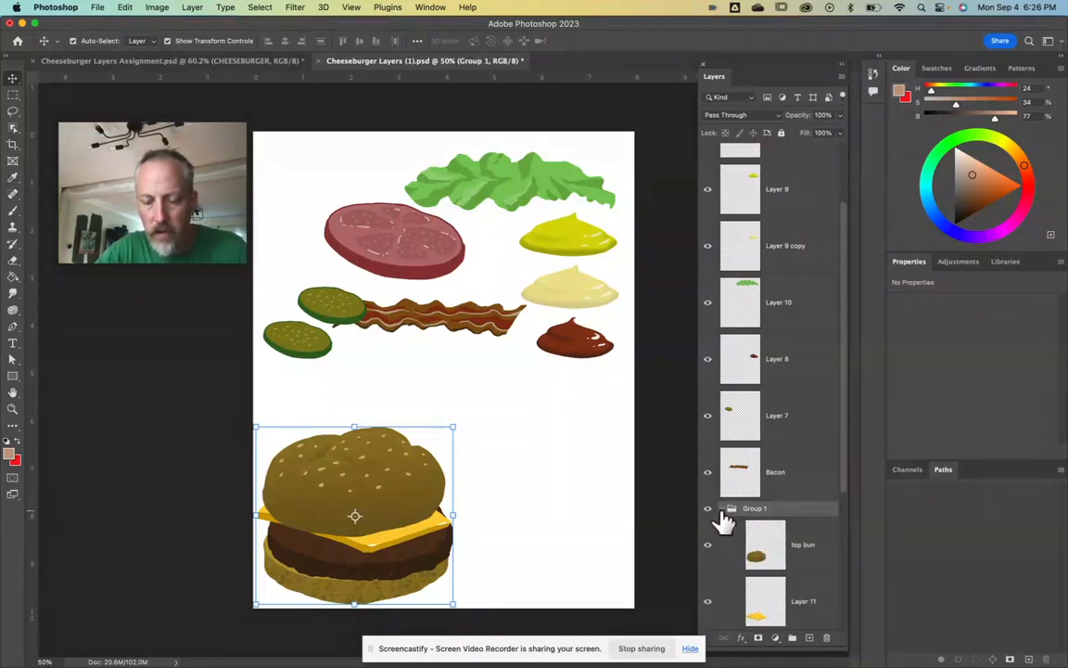
scroll(722, 522, down, 5)
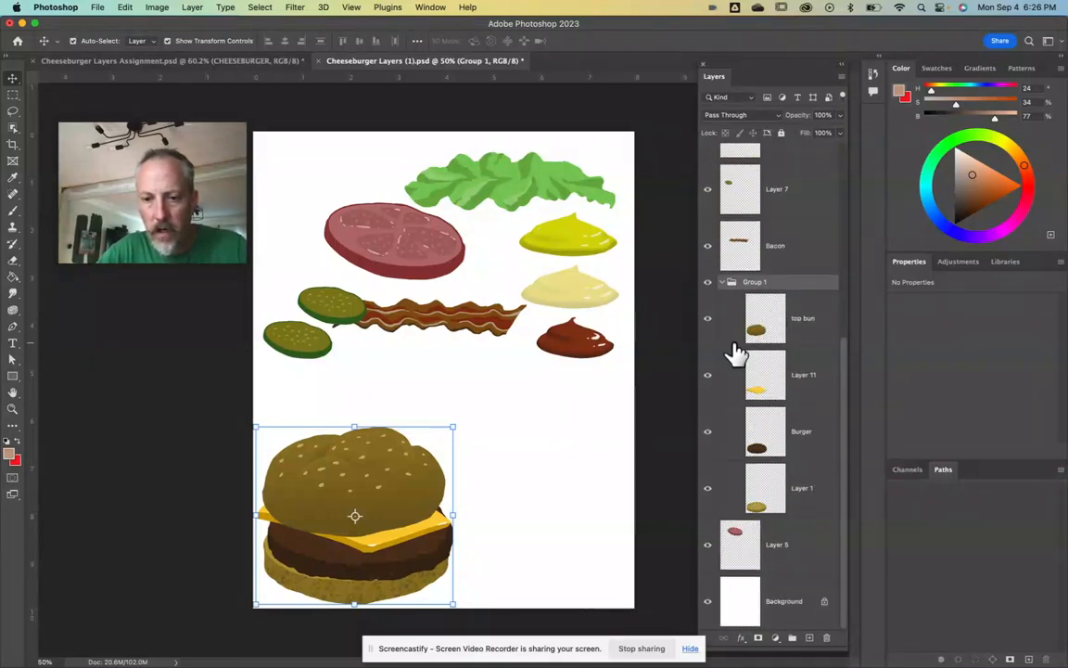
click(709, 319)
click(710, 319)
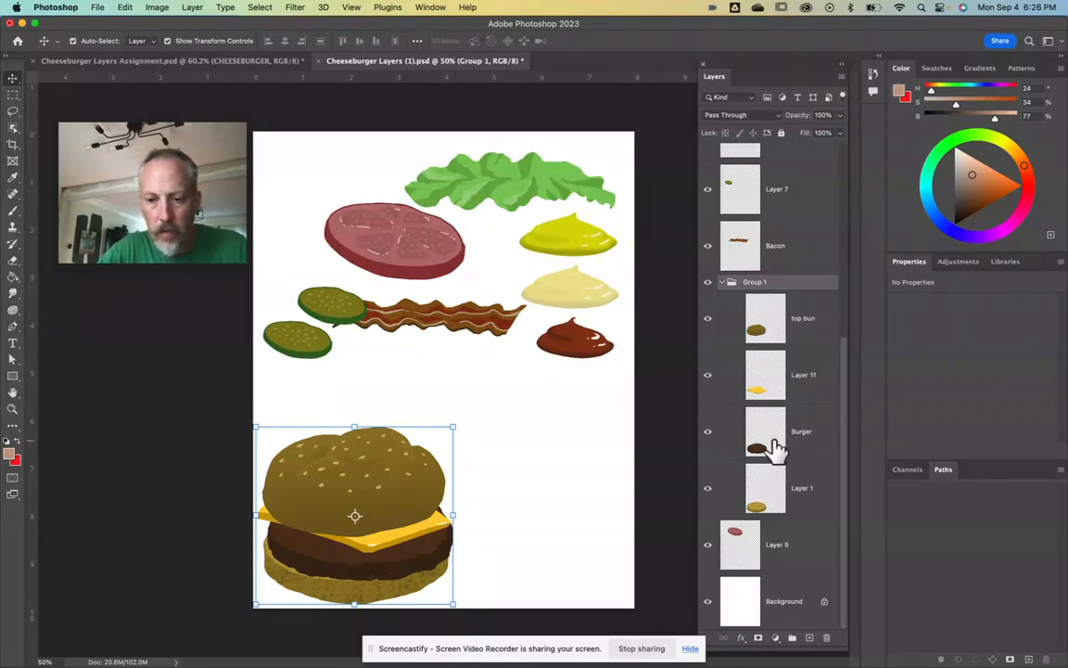
mouse_move(775, 450)
mouse_down()
mouse_move(771, 360)
mouse_move(775, 452)
mouse_up()
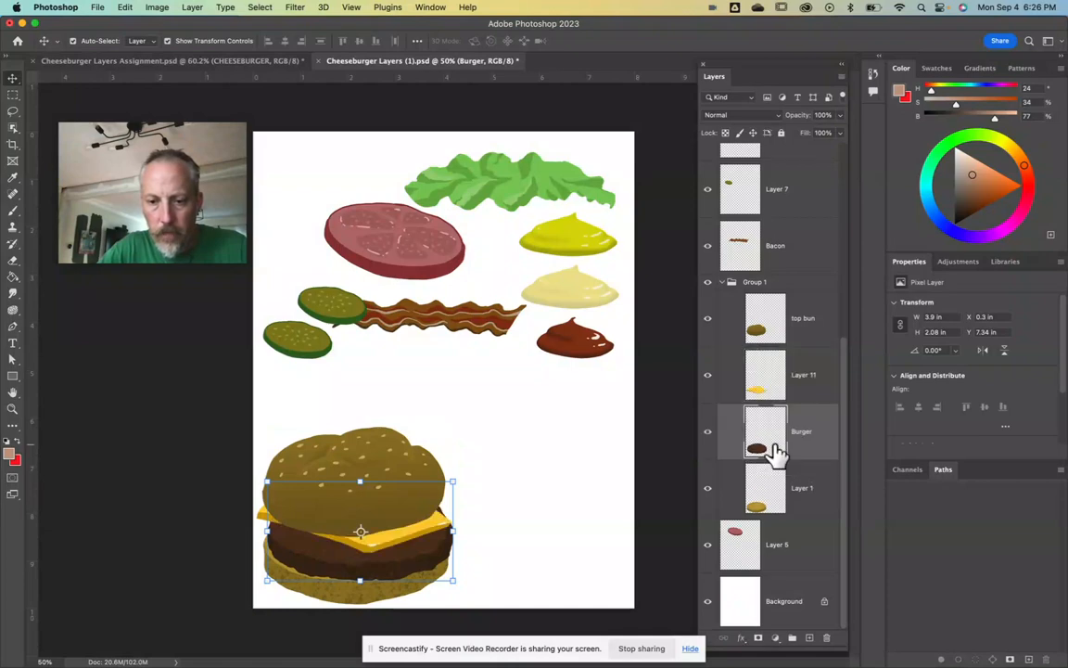
click(722, 290)
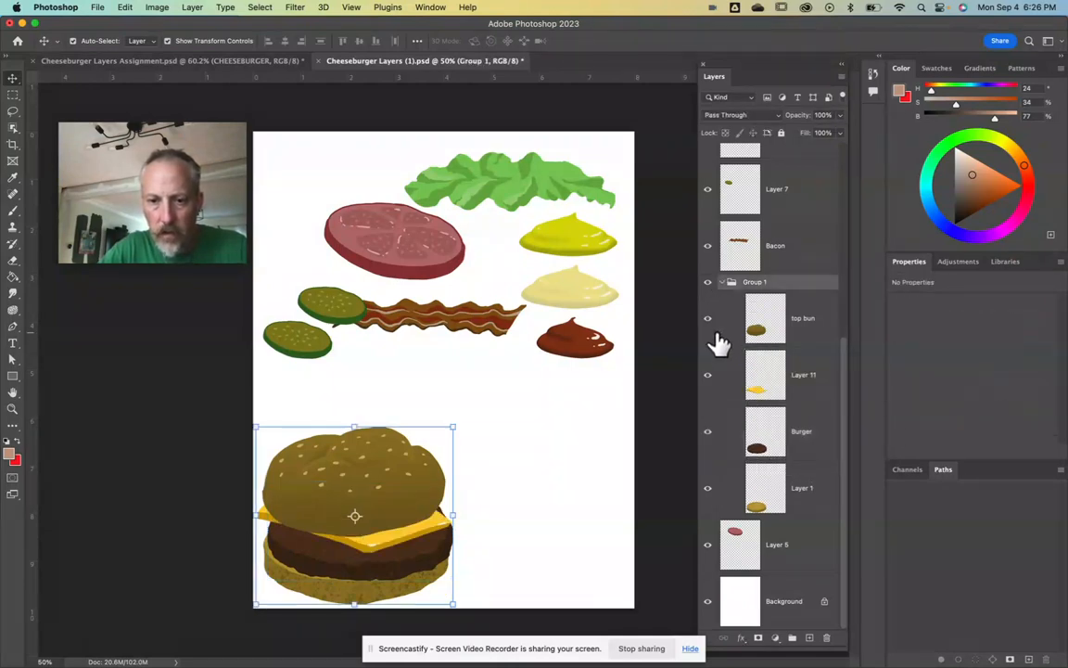
click(730, 282)
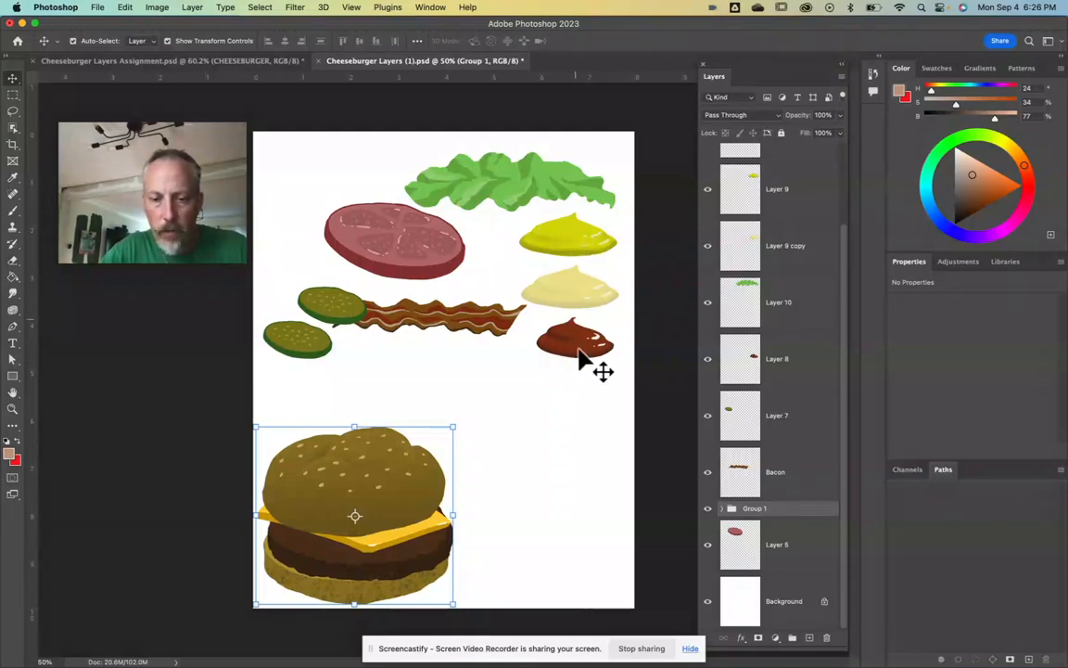
Select the mustard, mayonnaise and ketchup layers and group them together.
click(584, 245)
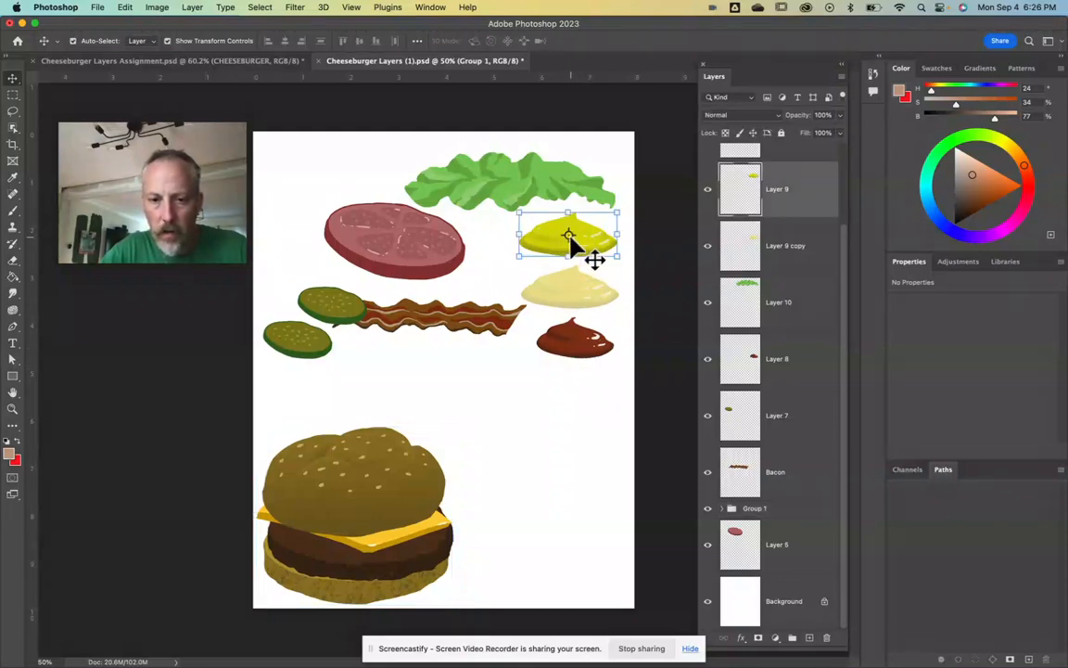
shift+click(579, 302)
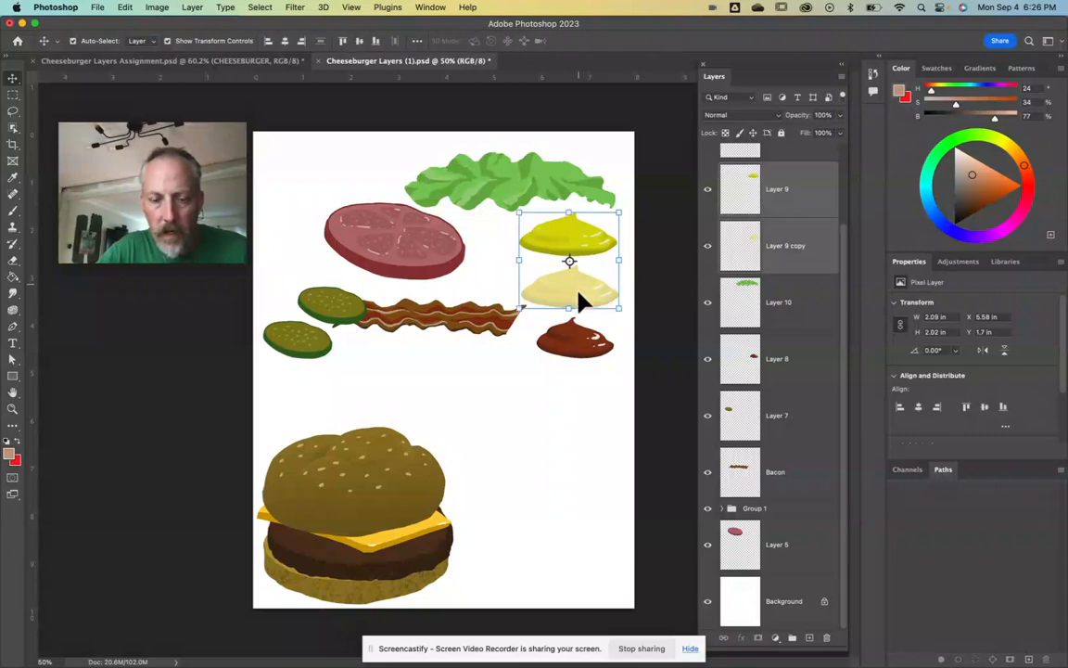
shift+click(582, 345)
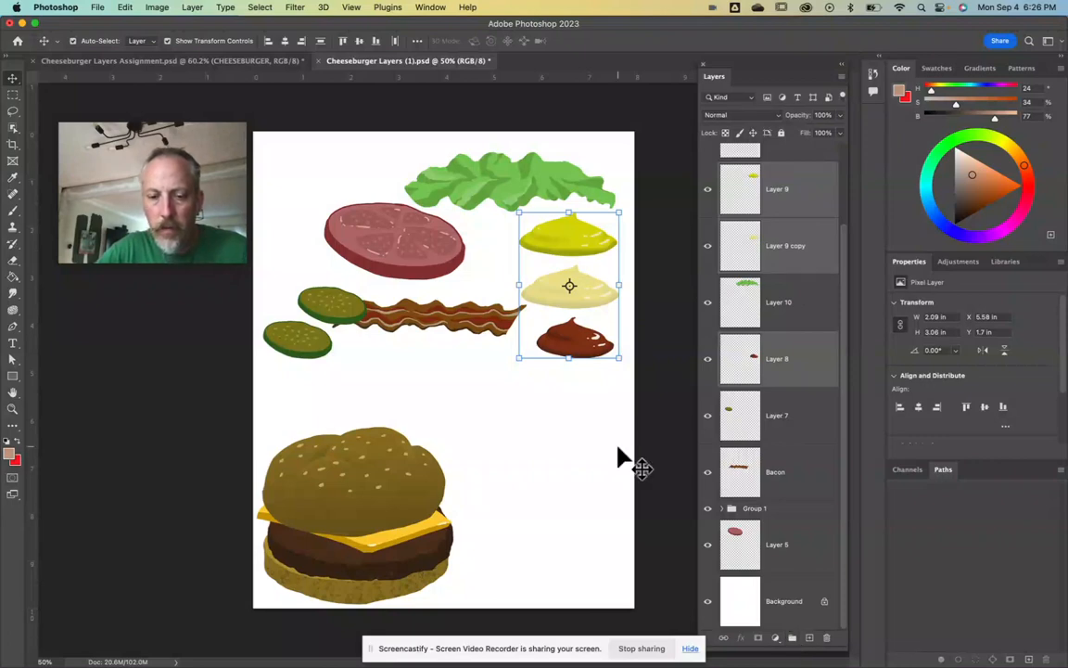
drag(622, 396, 569, 260)
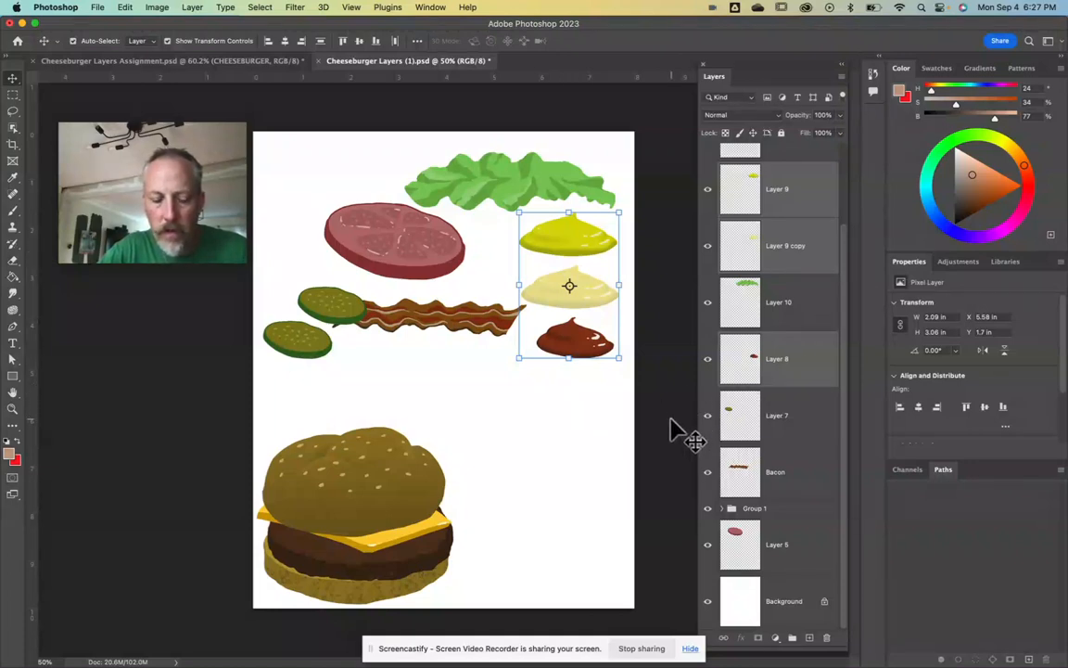
right_click(800, 361)
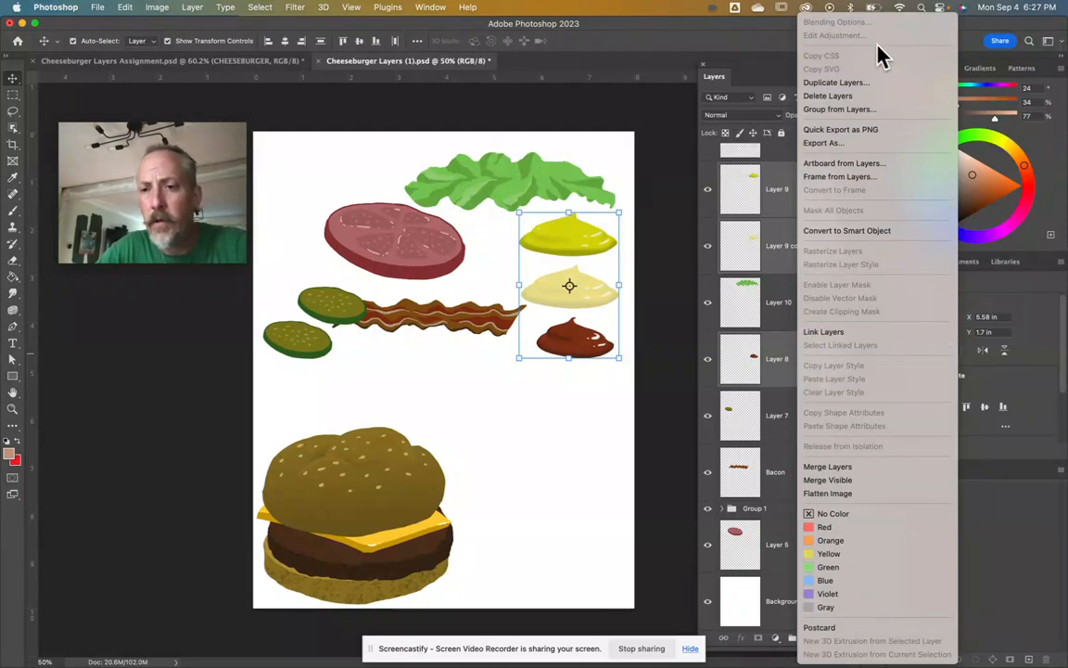
click(852, 111)
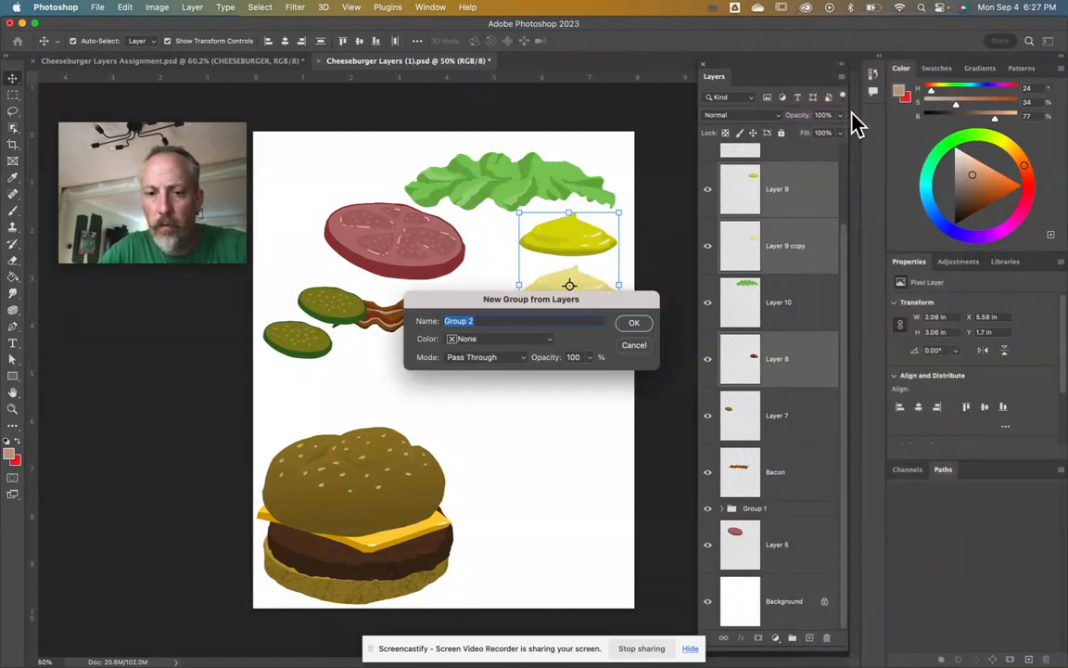
click(642, 348)
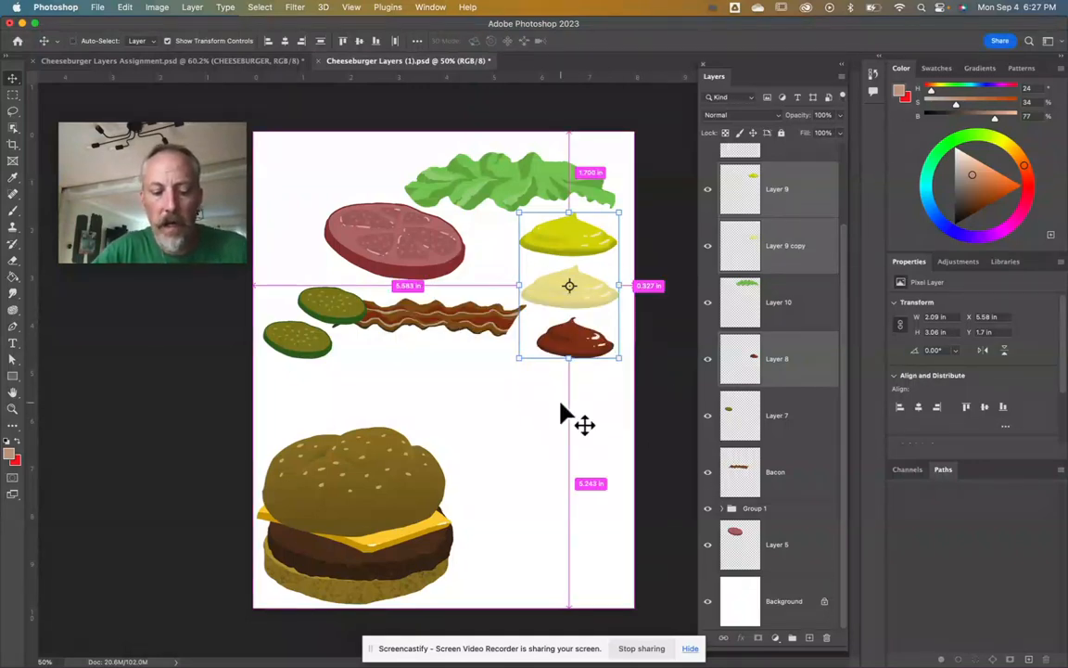
key(super+g)
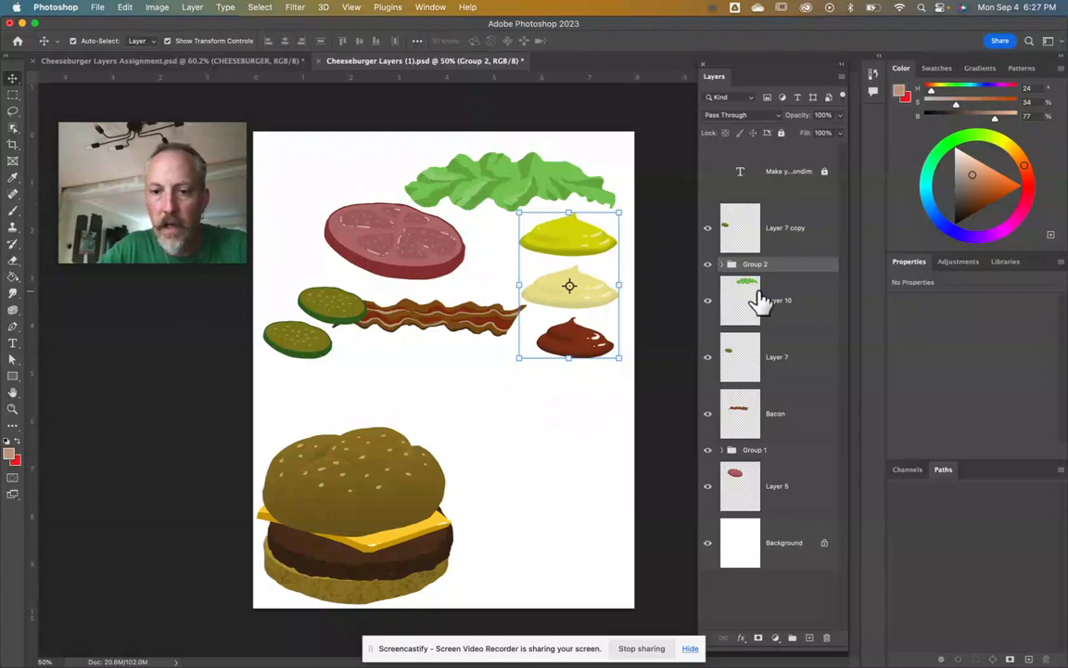
Hide and reshow the condiment group, and ungroup it back into separate layers.
click(708, 264)
click(707, 265)
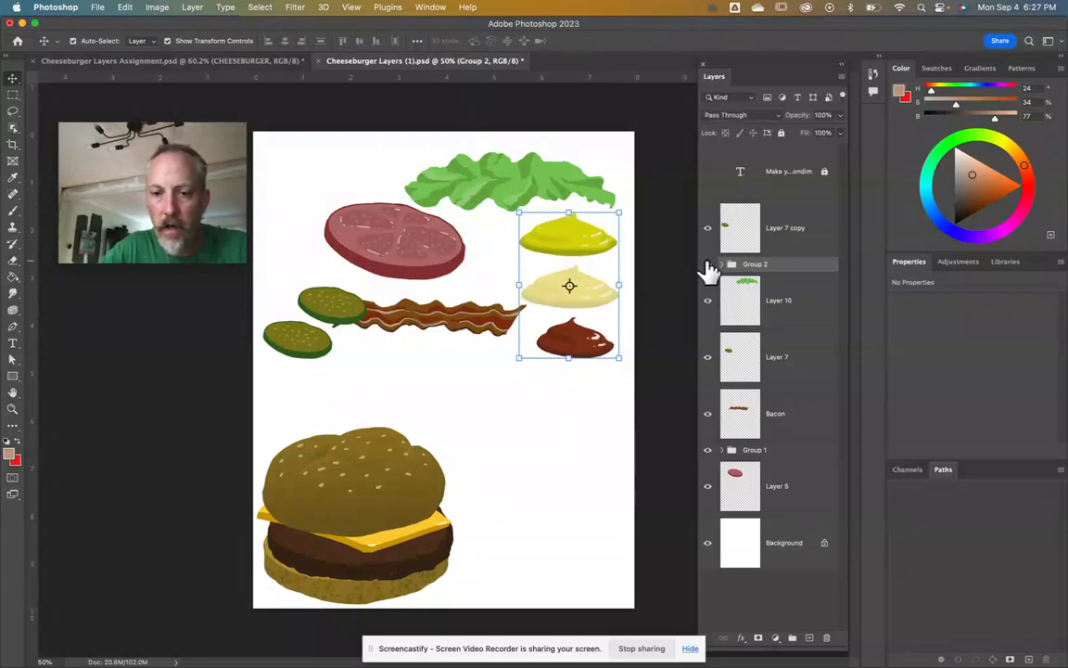
right_click(805, 271)
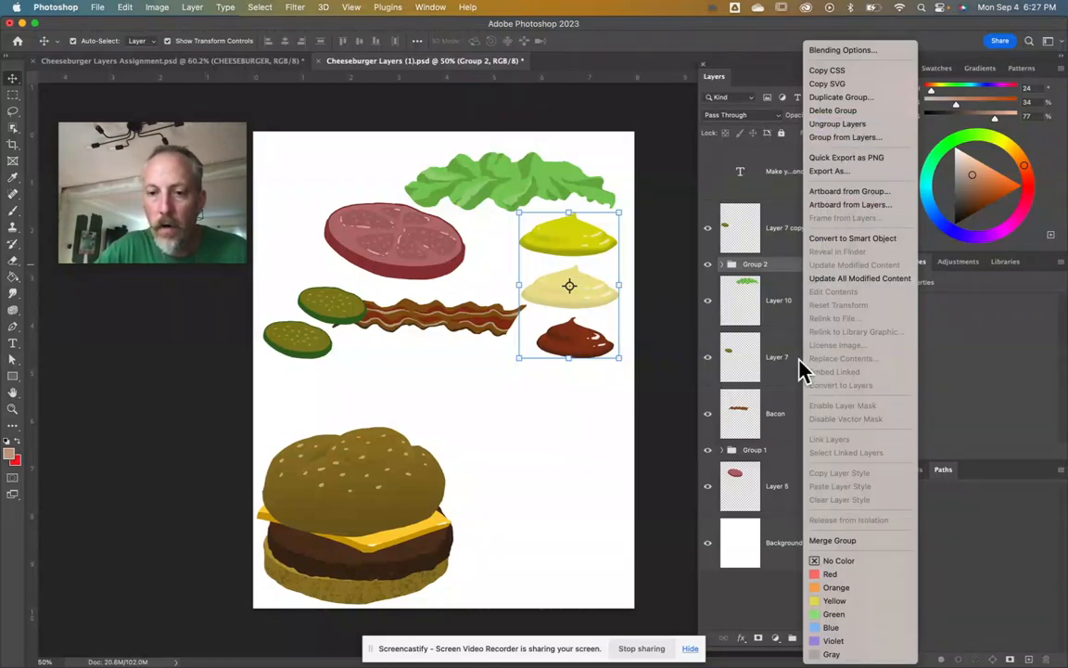
click(777, 343)
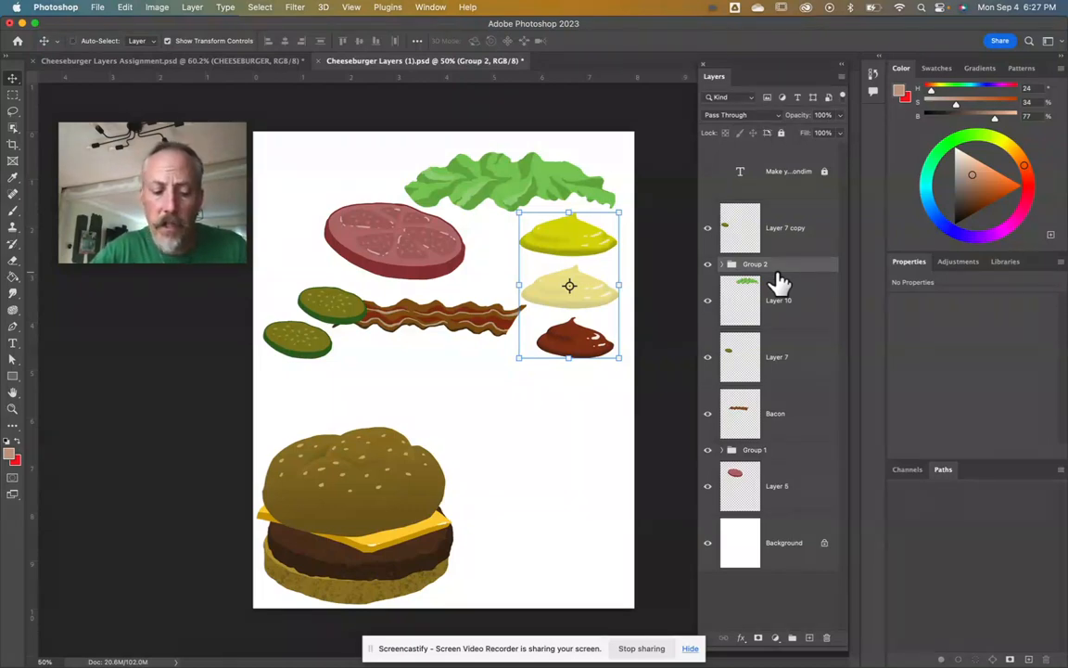
key(super+shift+g)
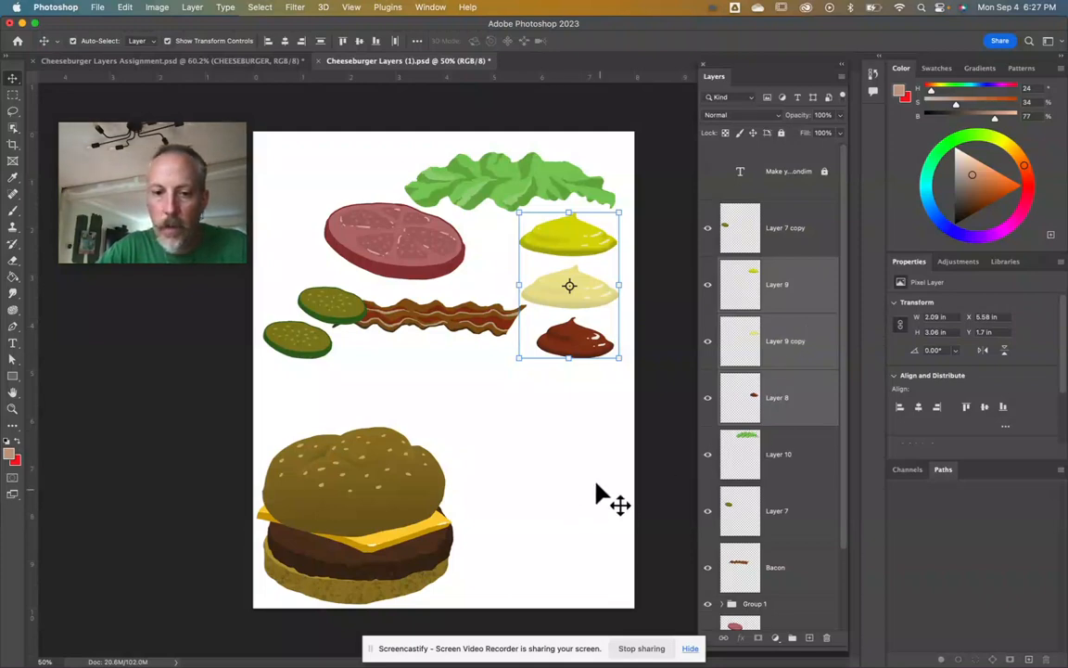
Move the ketchup to about X 4.46 in, Y 5.33 in, and duplicate its layer as "ketchup cpy".
click(537, 411)
drag(572, 343, 499, 411)
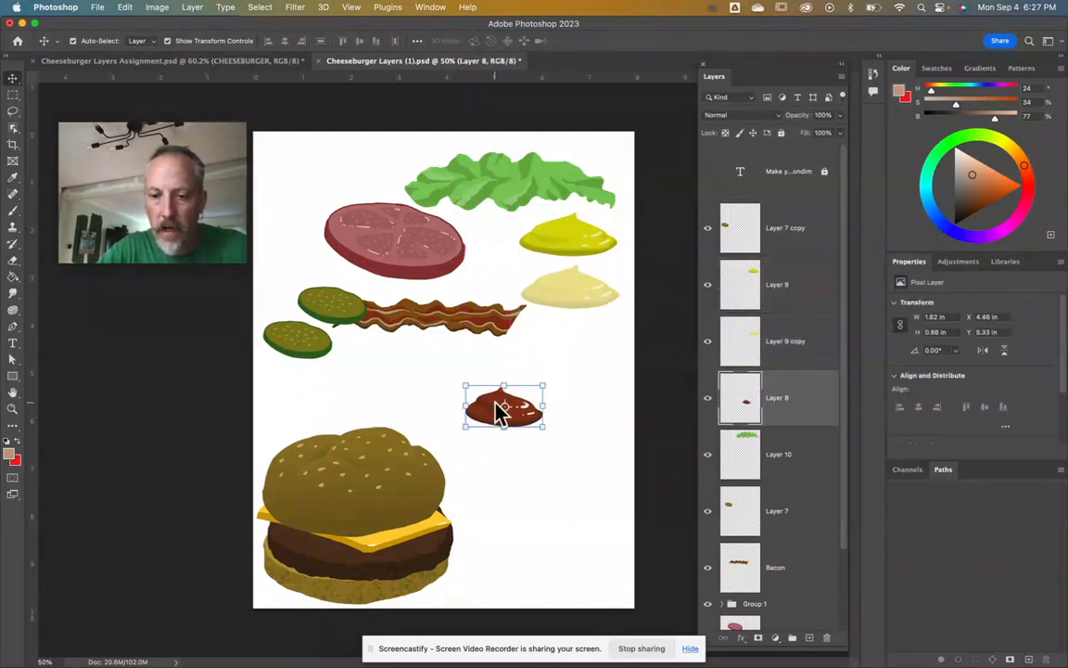
right_click(812, 407)
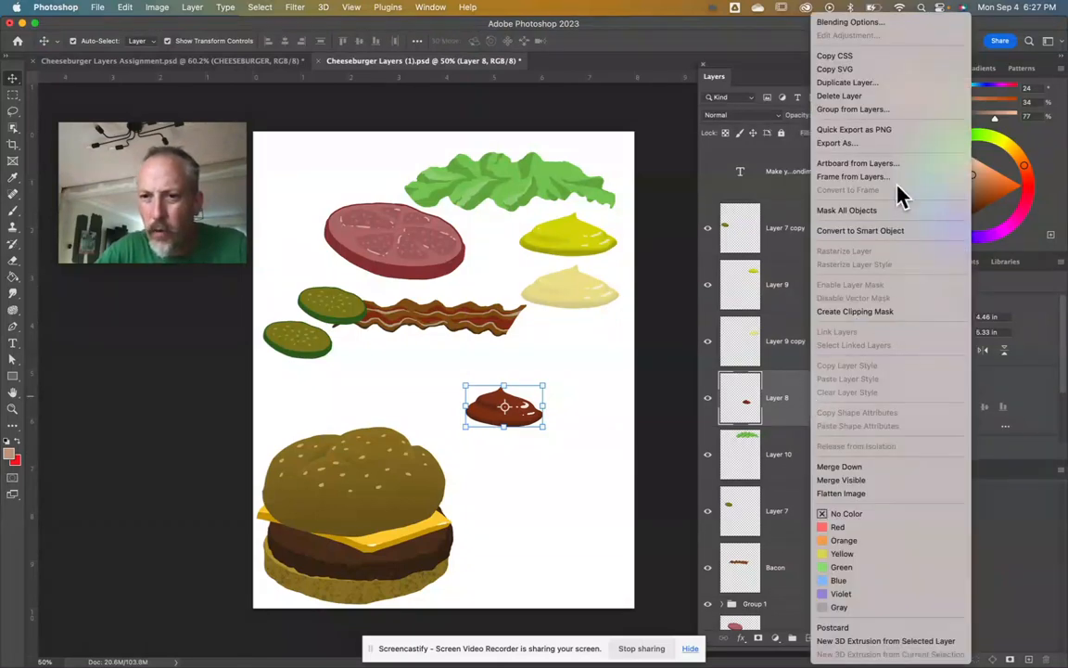
click(886, 82)
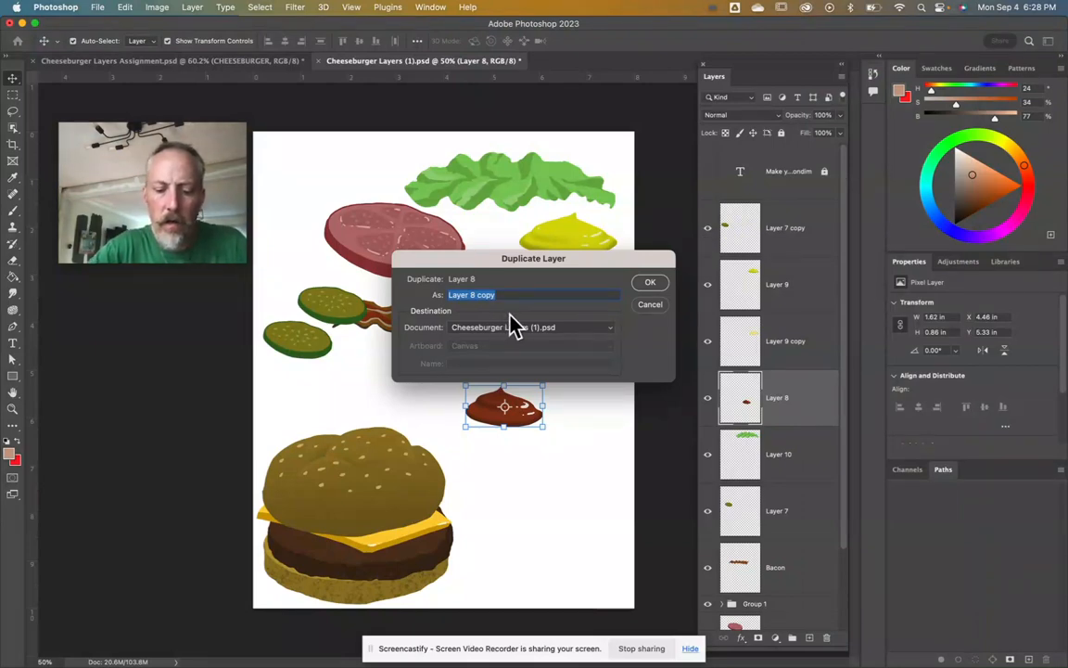
text(ketchup cpy)
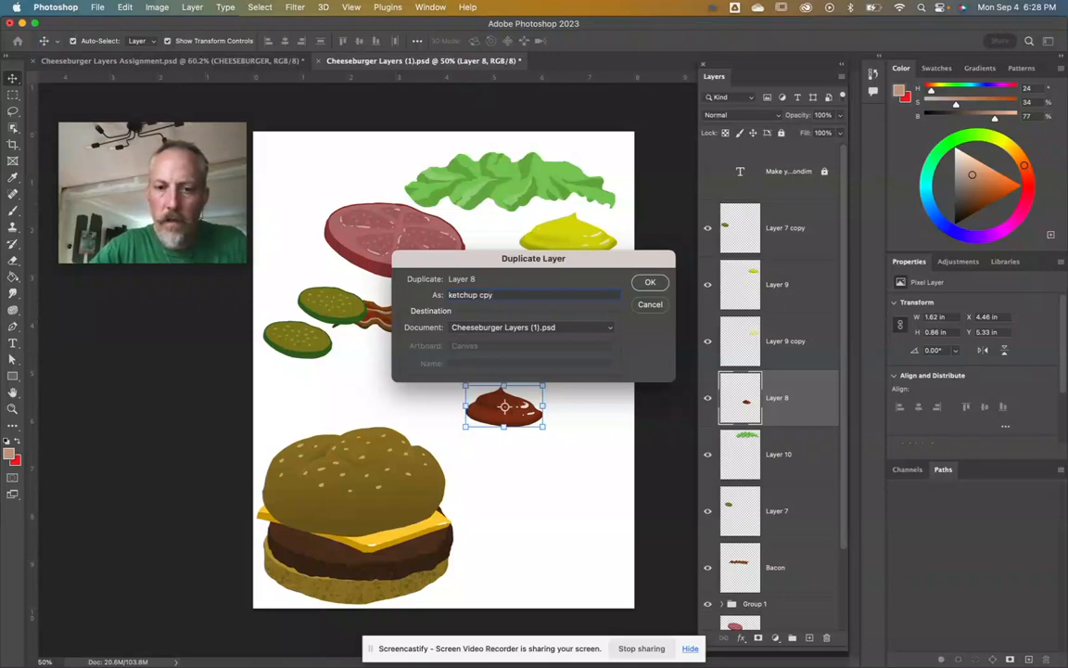
key(Return)
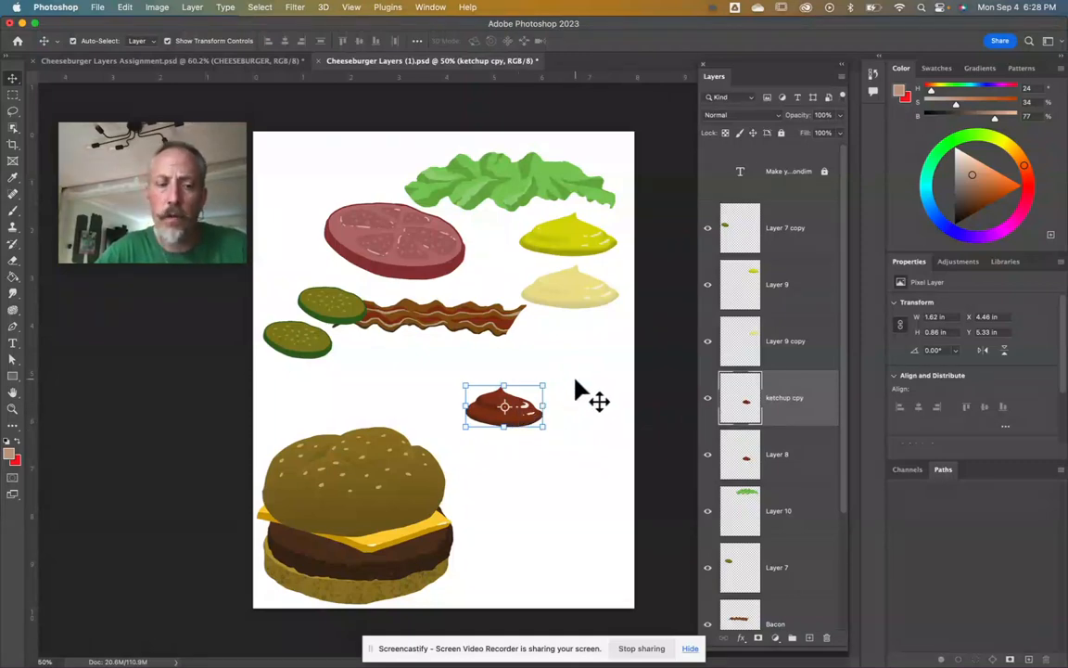
Toggle the visibility of the "ketchup cpy" layer and delete that duplicate.
click(707, 399)
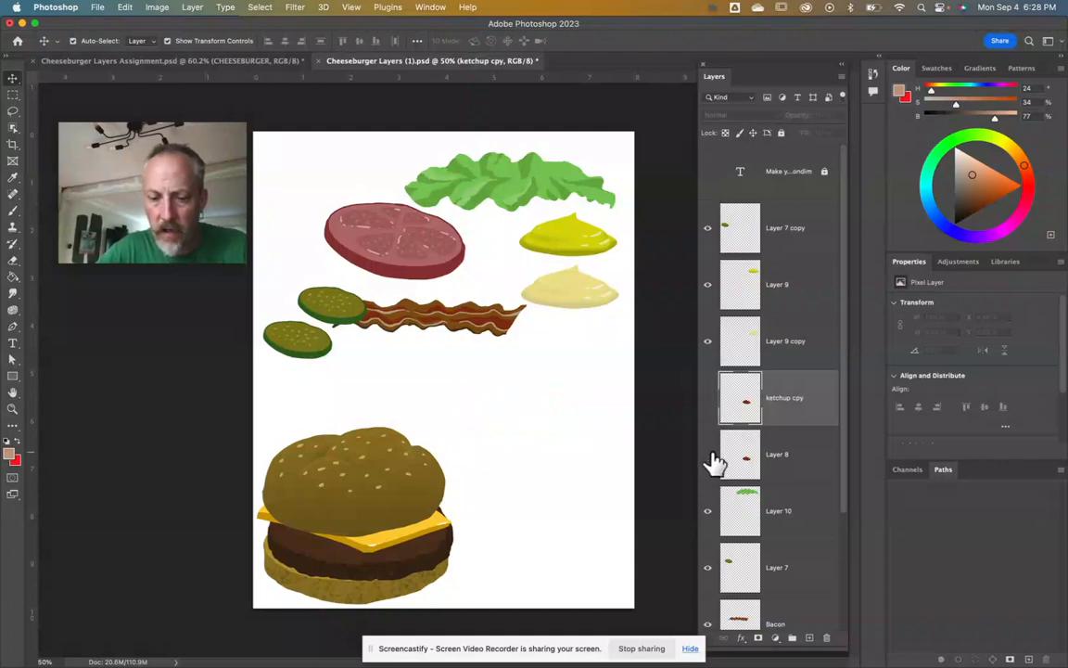
click(708, 401)
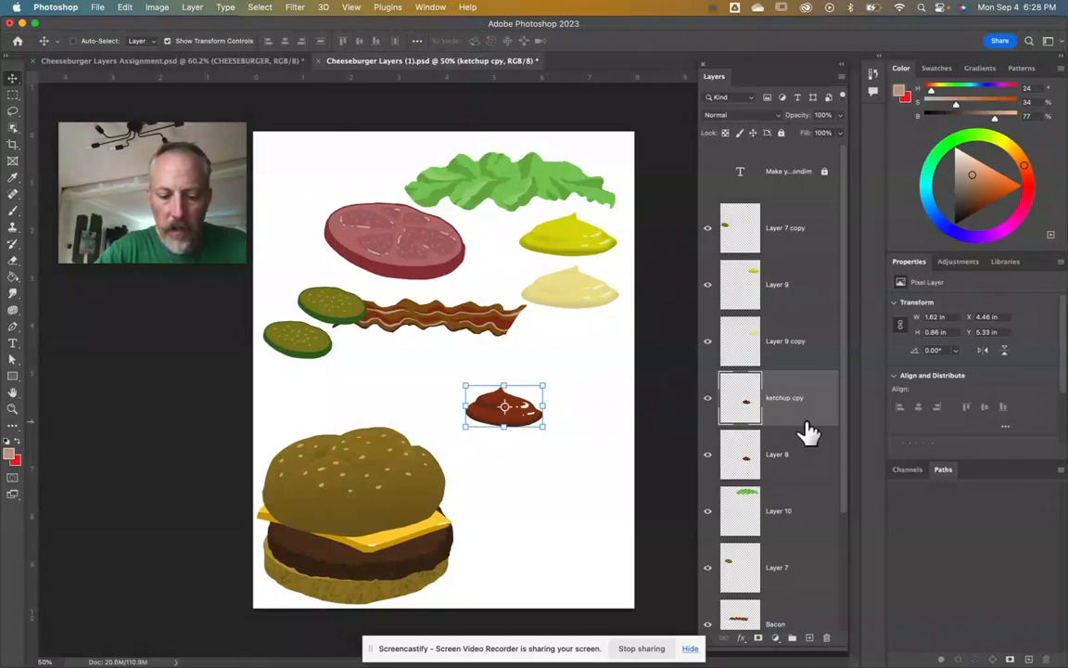
key(super+comma)
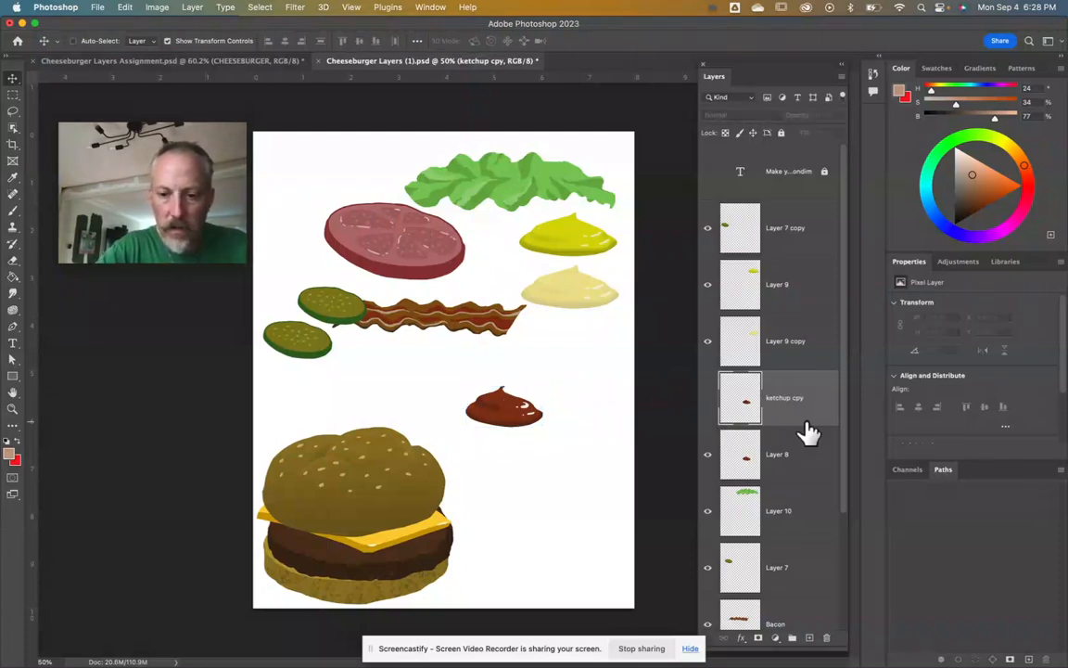
key(BackSpace)
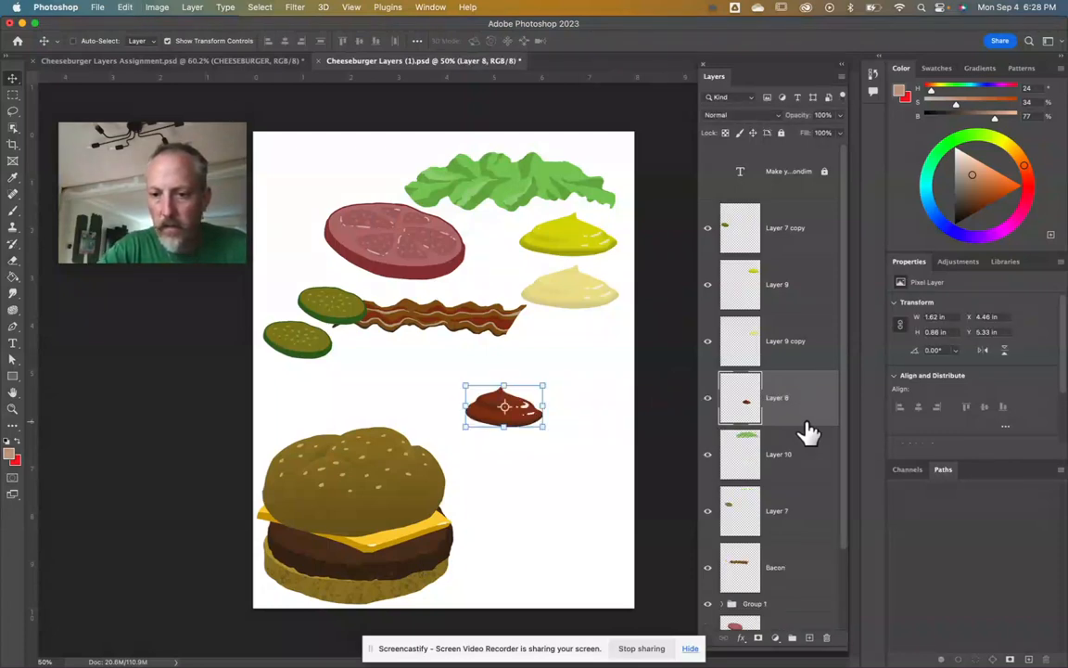
click(564, 462)
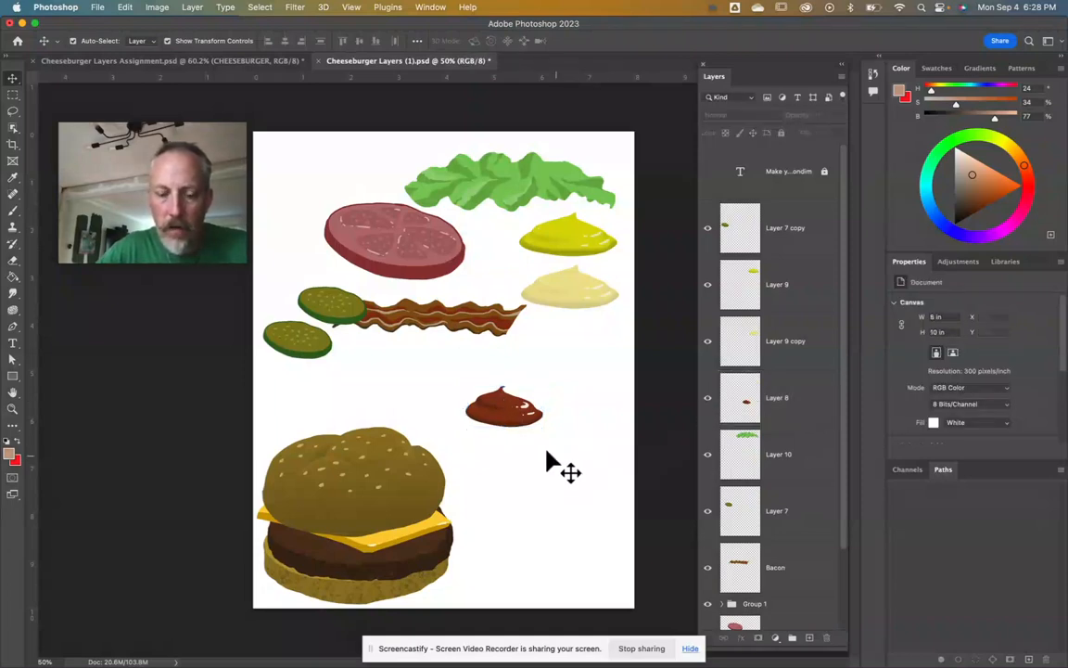
Move the ketchup a little sideways to about X 4.77 in, Y 5.33 in.
click(500, 396)
drag(522, 419, 536, 420)
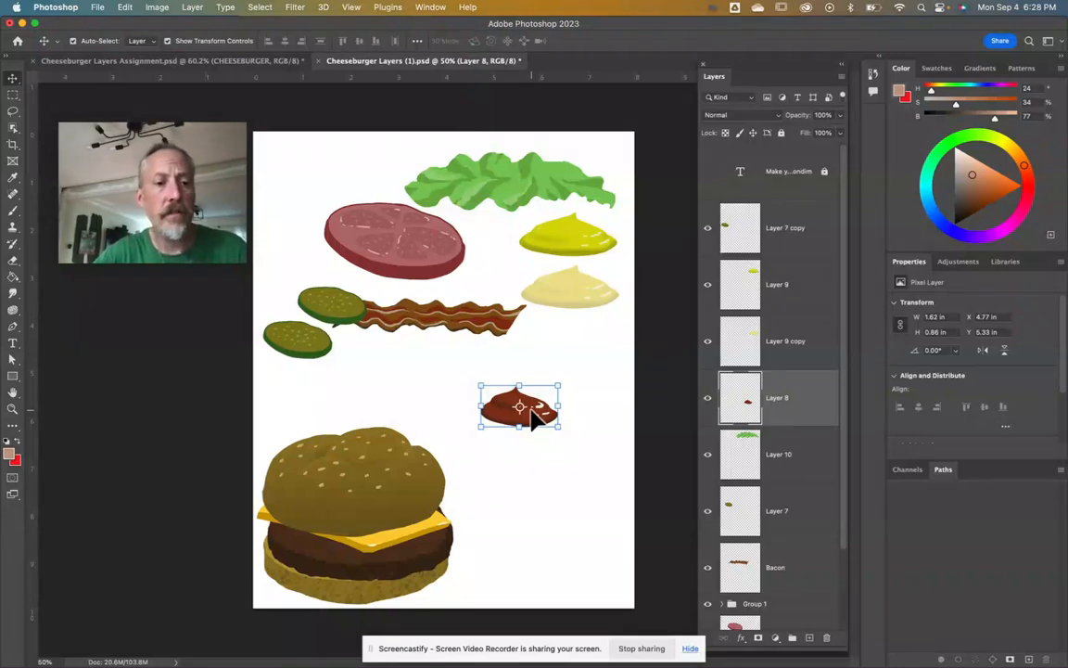
click(126, 8)
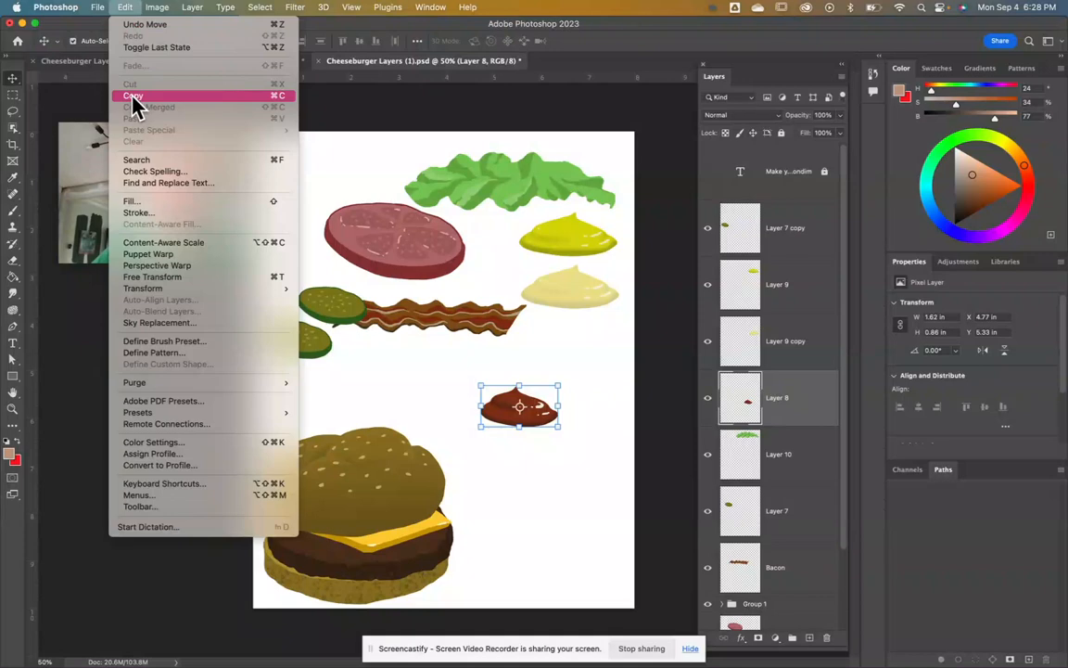
click(126, 9)
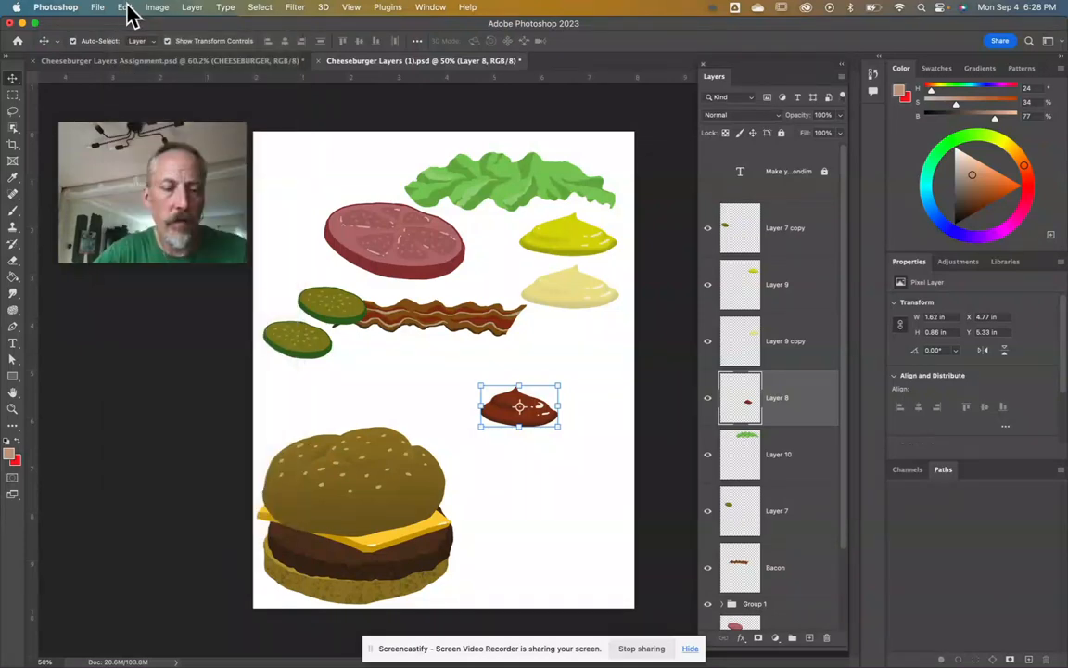
Copy and paste the ketchup, place the copy at about X 3.19 in, Y 4.57 in, and delete the copied layer.
click(533, 412)
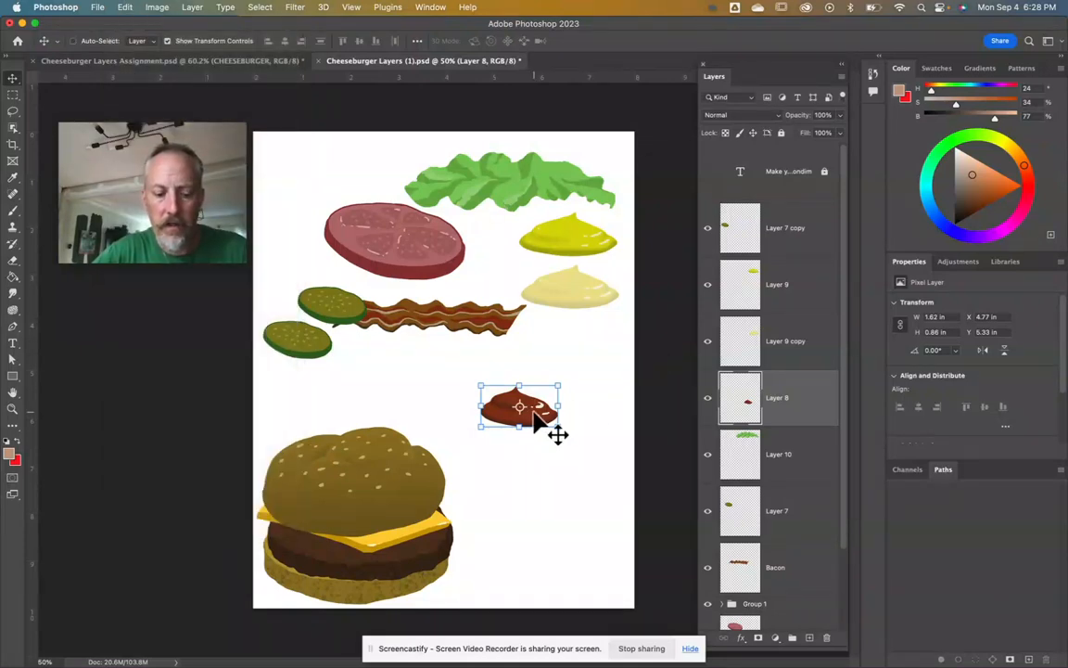
drag(534, 415, 458, 380)
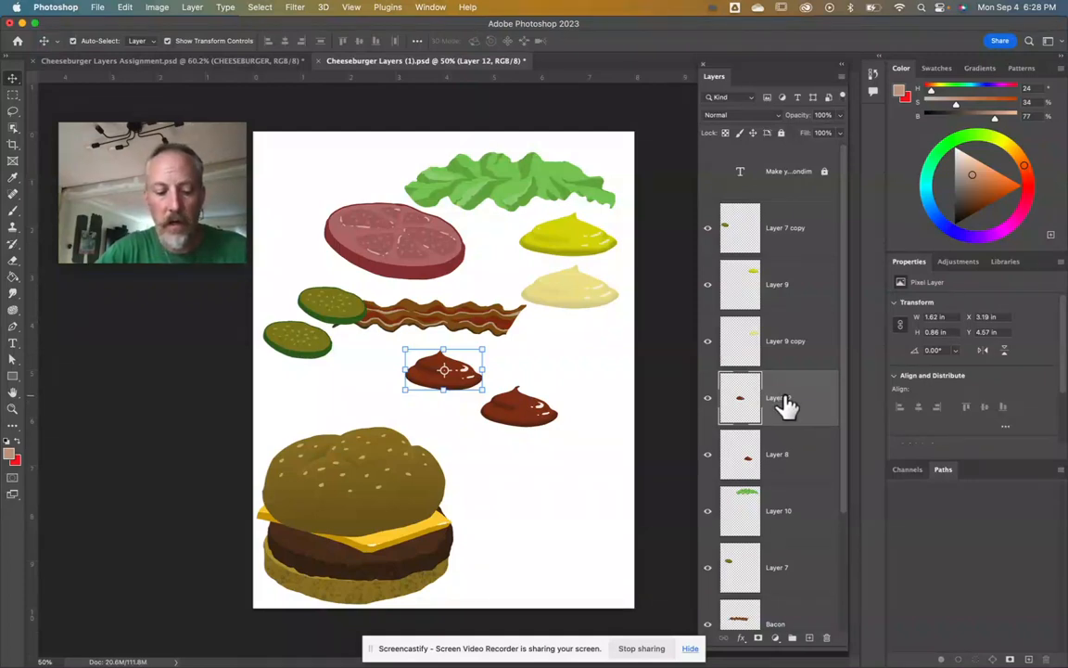
key(Delete)
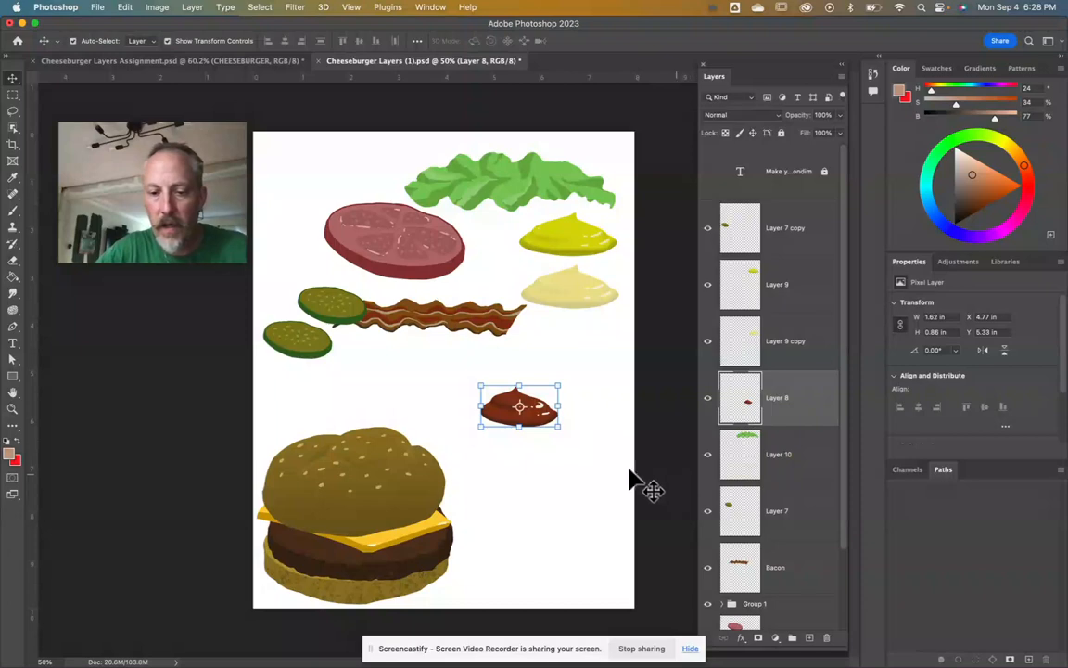
click(547, 466)
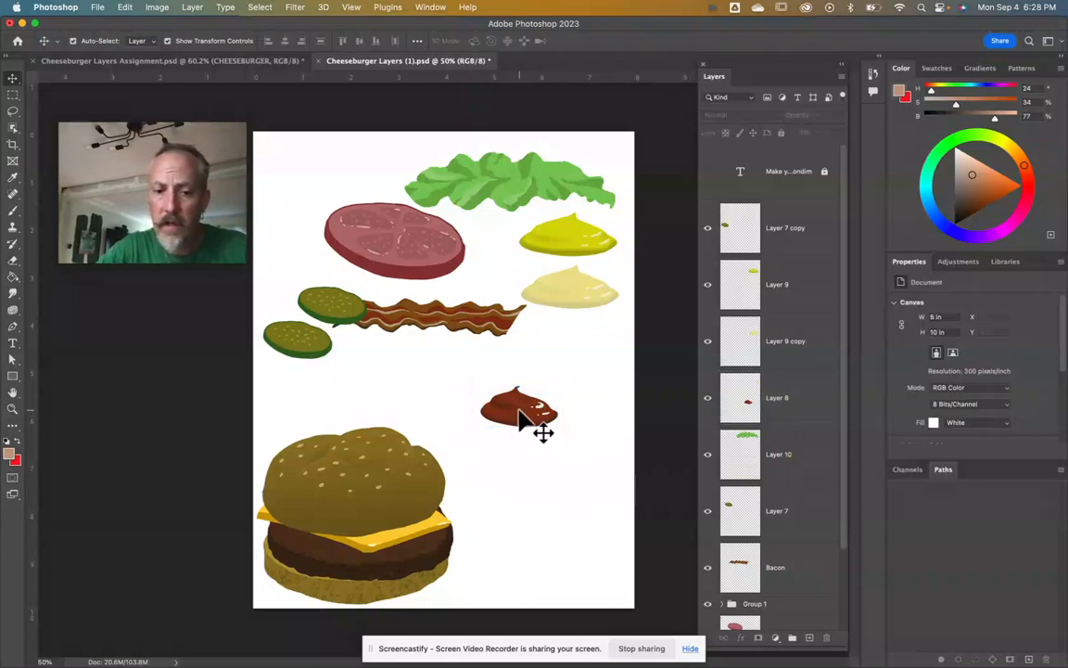
Move the ketchup beneath the bacon to about X 3.65 in, Y 4.77 in.
click(529, 417)
key(ctrl+t)
drag(540, 419, 488, 394)
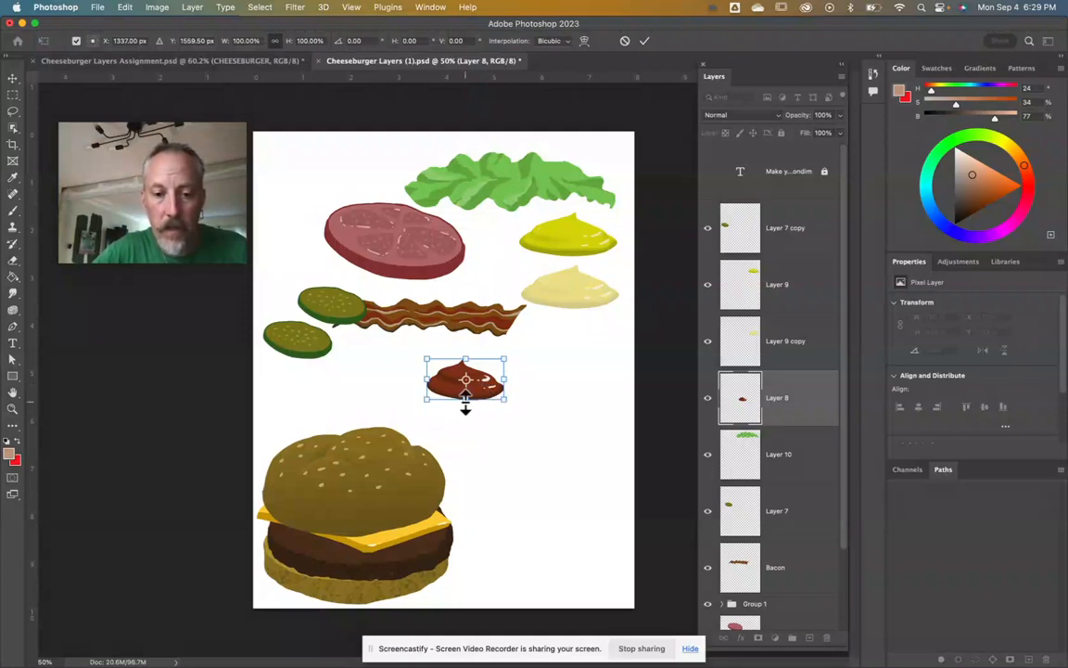
click(11, 78)
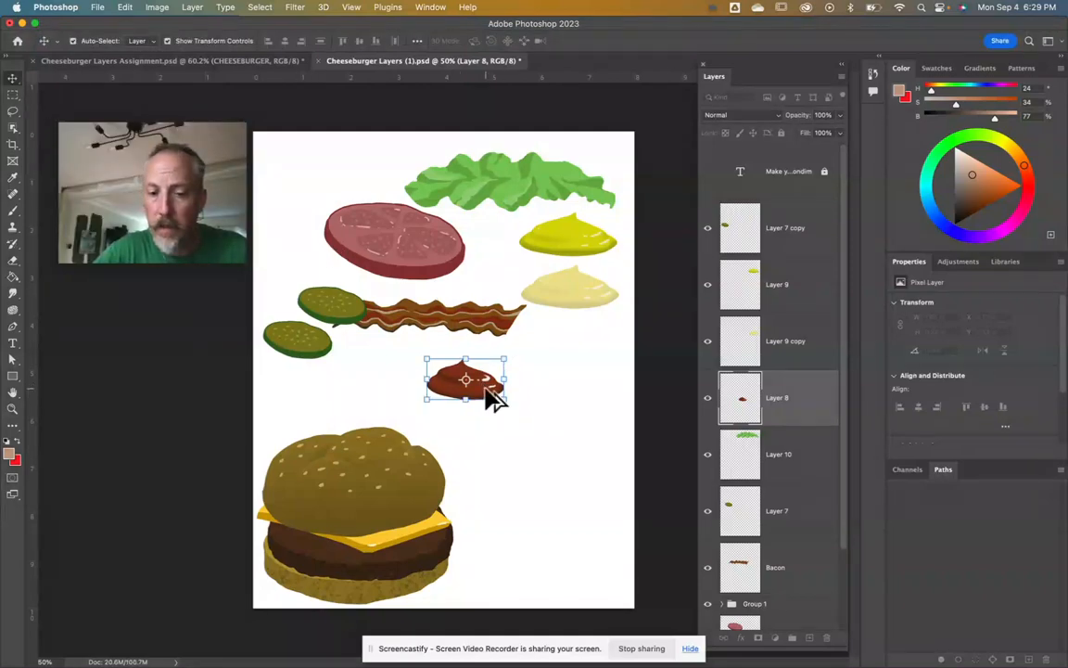
Make three copies of the ketchup beside the burger, the last at about X 5.84 in, Y 7.97 in, and undo them.
drag(488, 389, 594, 554)
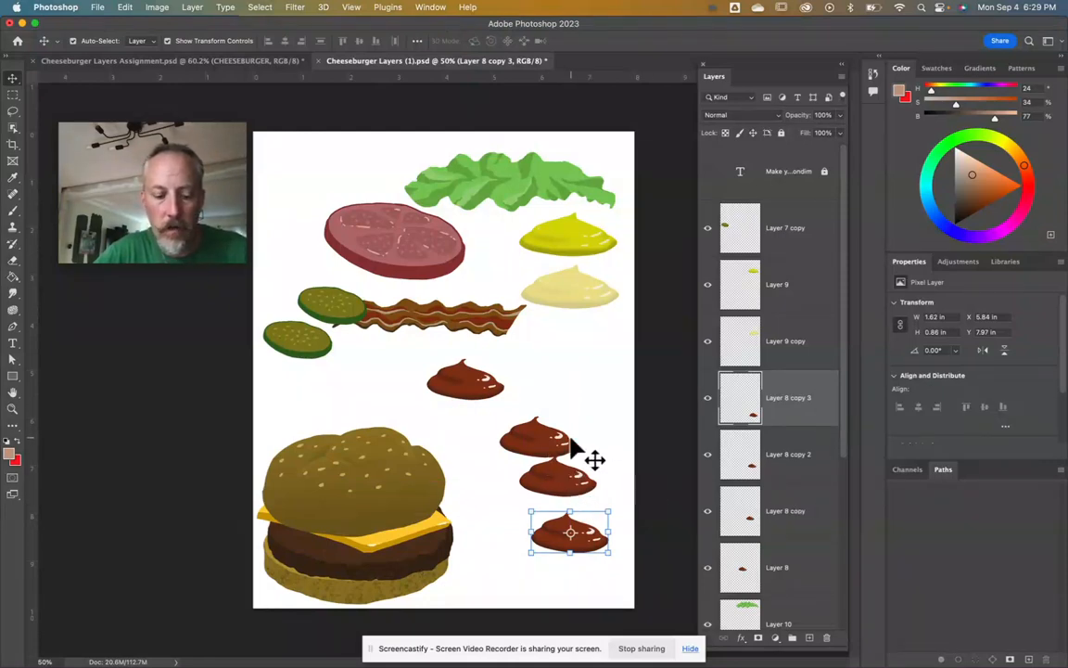
key(super+z)
key(super+z)
key(super+z)
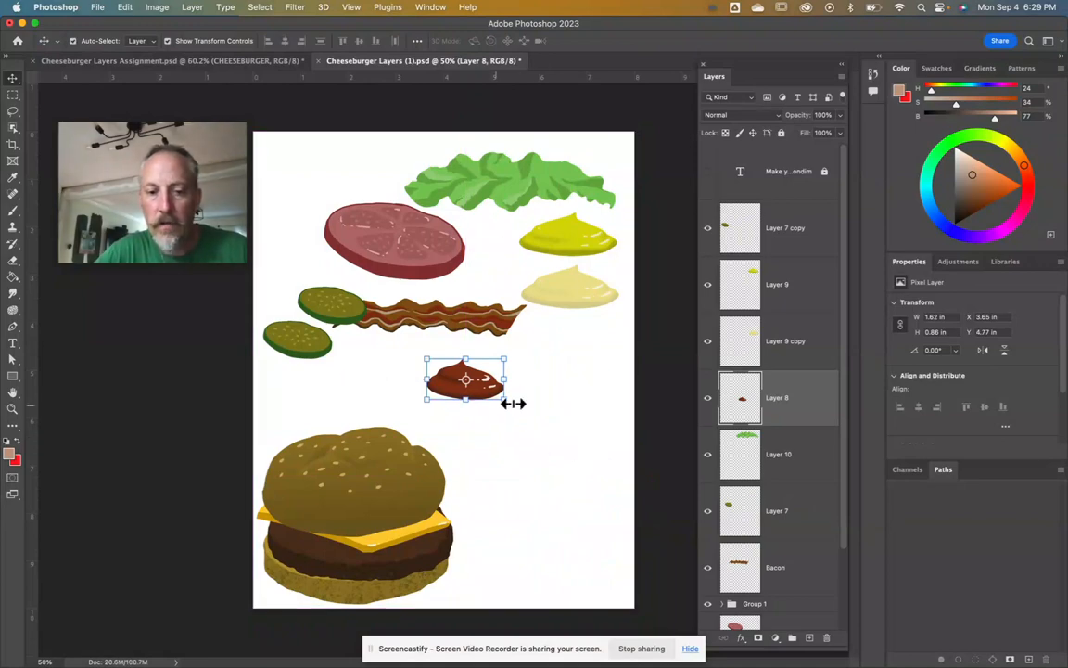
Move the ketchup under the mayonnaise and back above the burger, to about X 3.65 in, Y 5 in.
drag(496, 404, 594, 376)
click(560, 459)
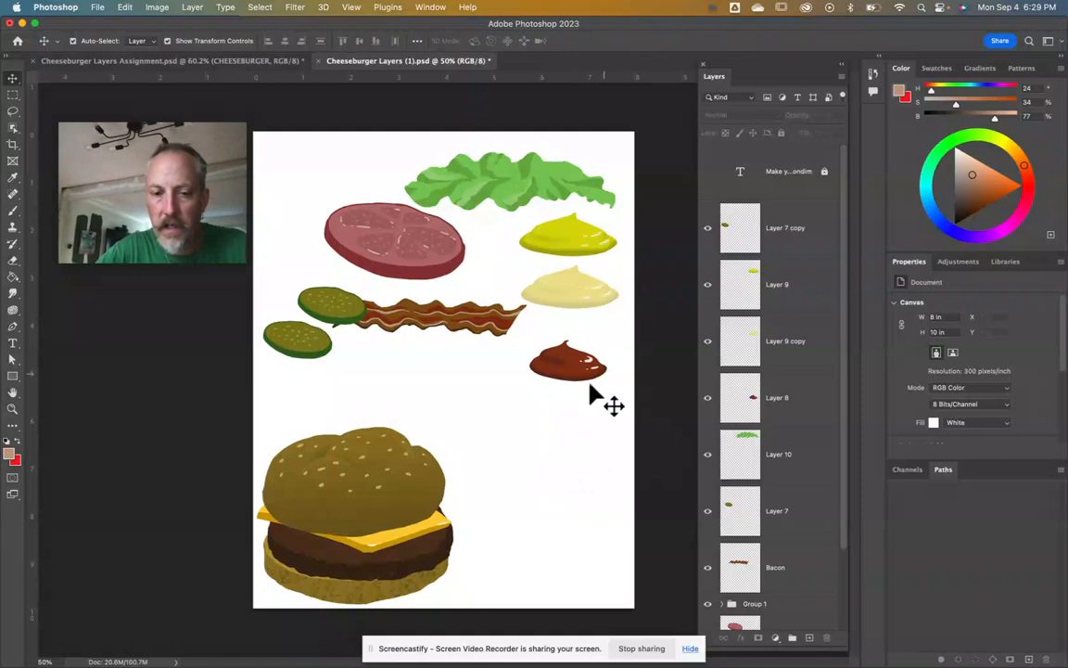
drag(561, 377, 455, 412)
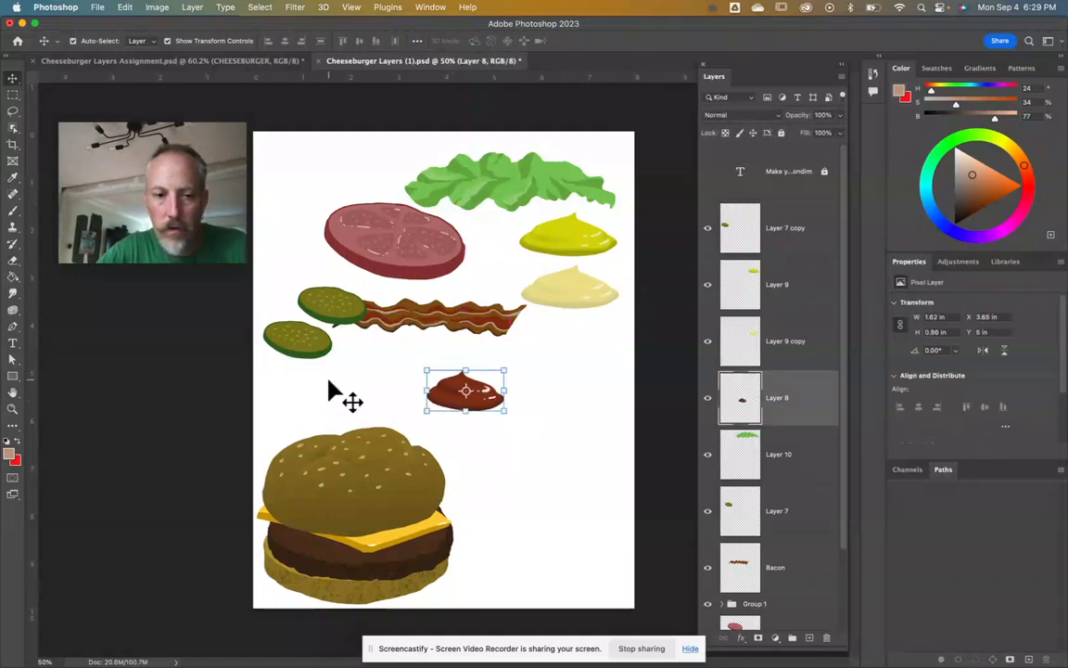
Move the two pickles beside the burger, to about X 5.58 in, Y 7.22 in and X 6.55 in, Y 6.82 in.
drag(316, 358, 570, 506)
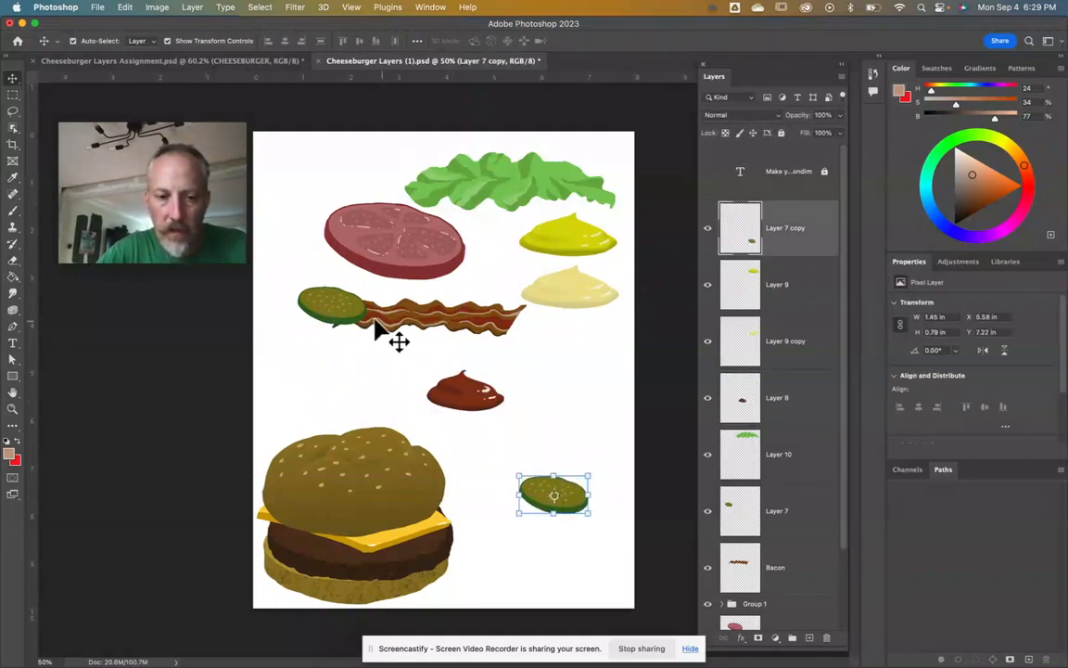
drag(346, 312, 597, 475)
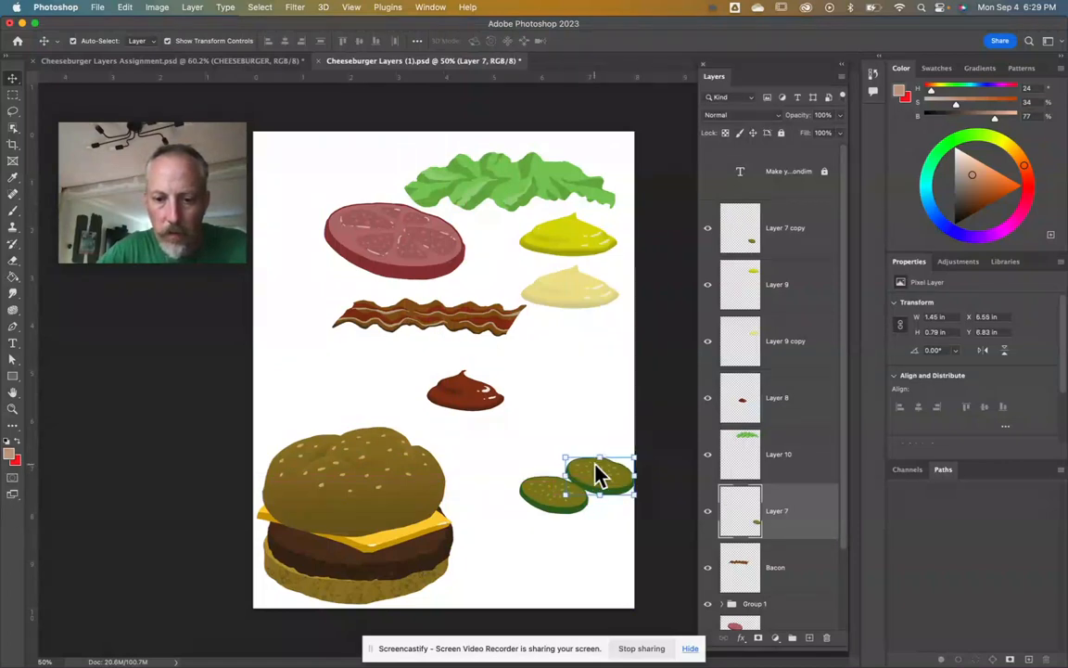
Select both pickles together and duplicate the pair twice diagonally upward, the last pair at about X 4.38 in, Y 5.95 in.
click(547, 500)
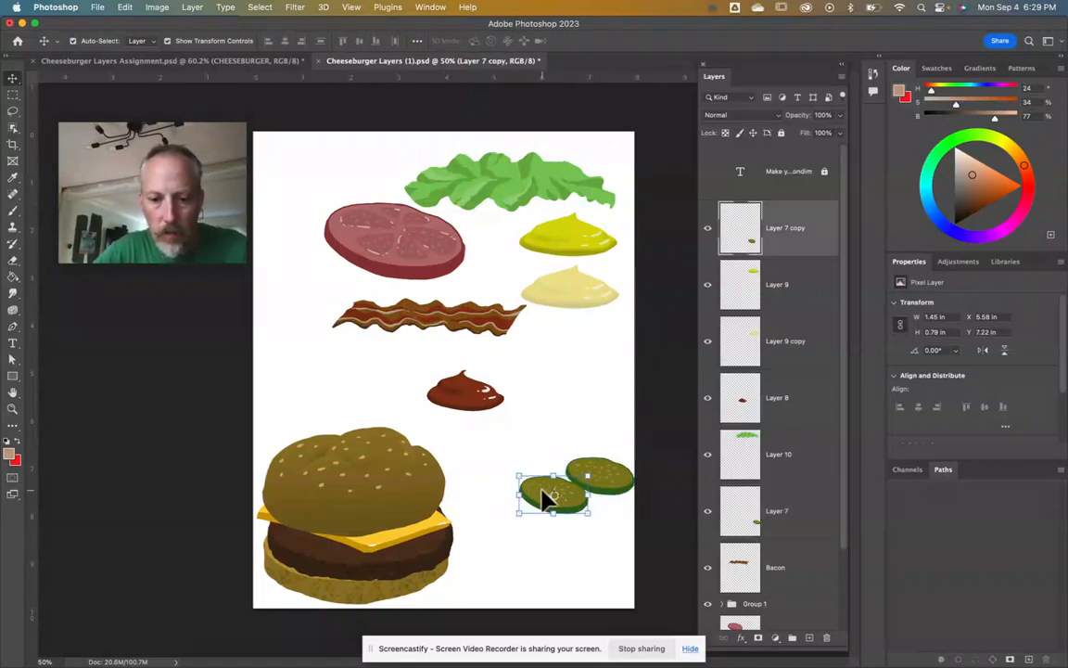
click(597, 475)
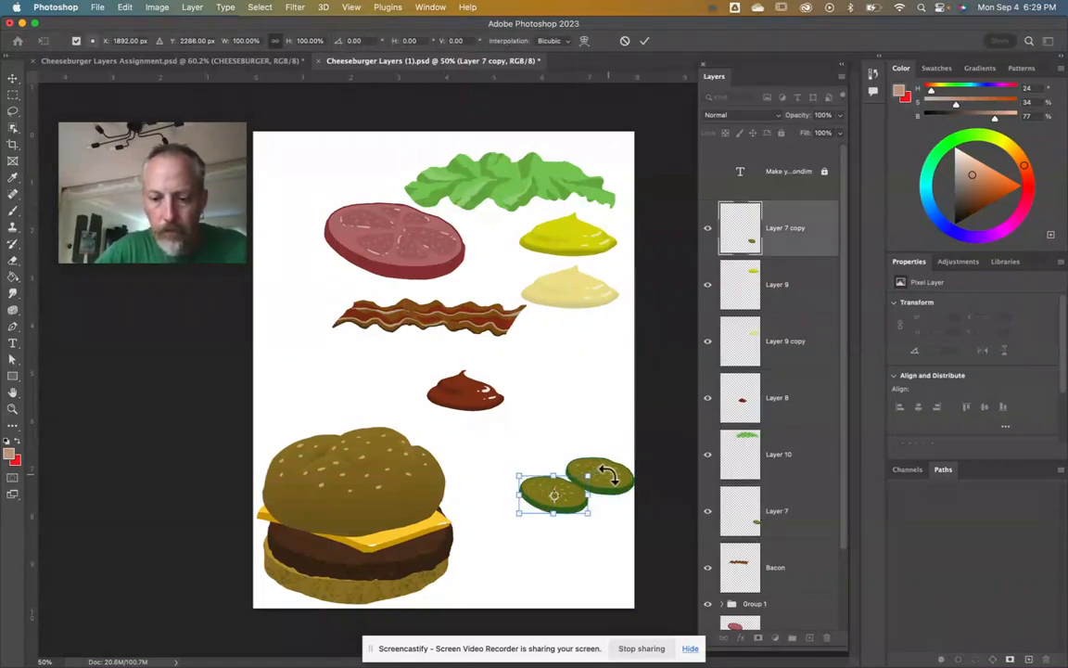
key(Return)
shift+click(609, 478)
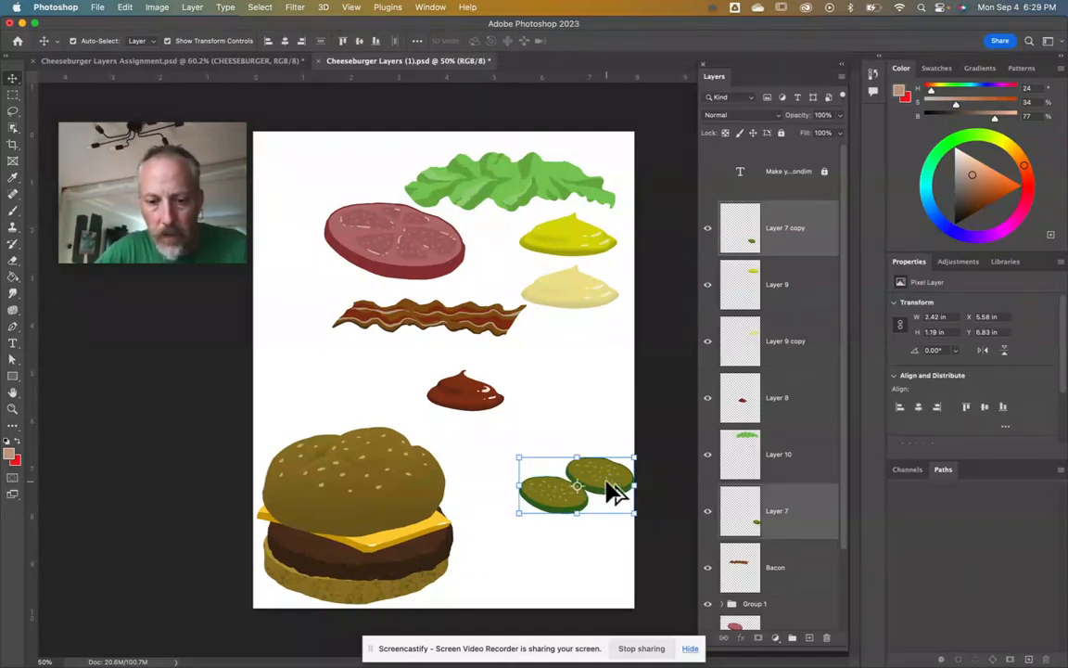
drag(577, 468, 547, 438)
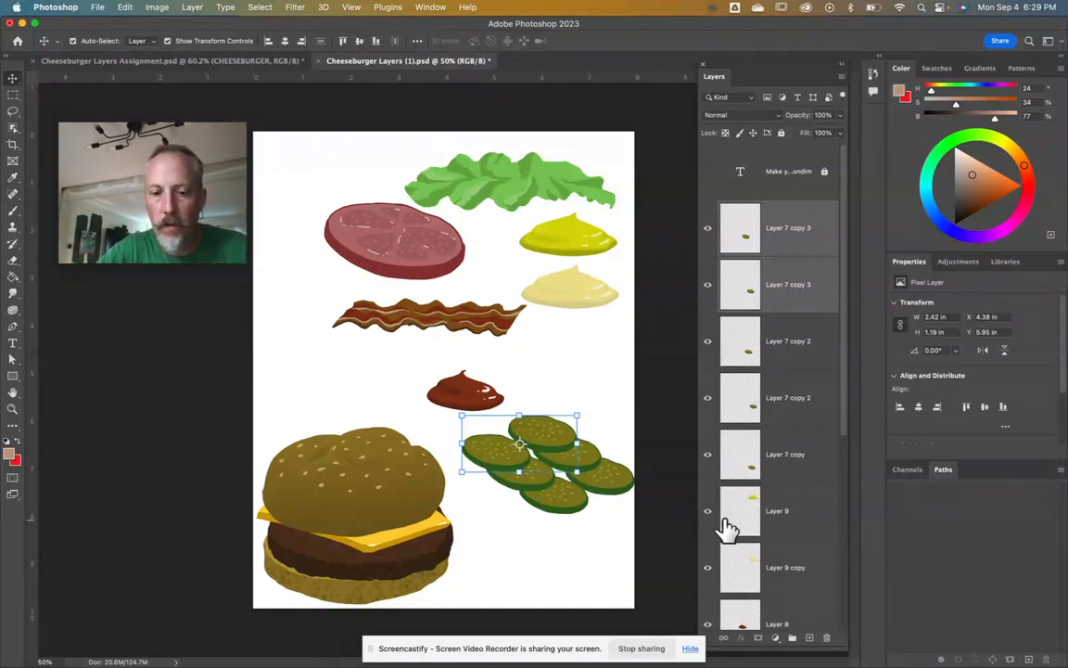
Select all six pickle slices and merge their layers into one.
click(619, 431)
drag(618, 421, 510, 499)
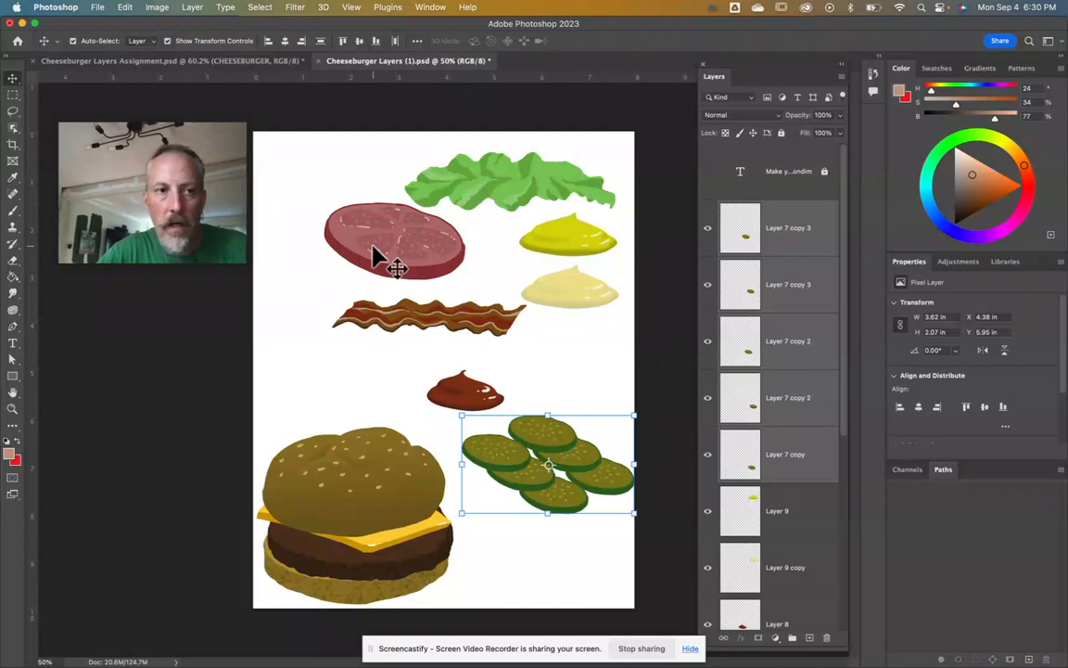
click(192, 8)
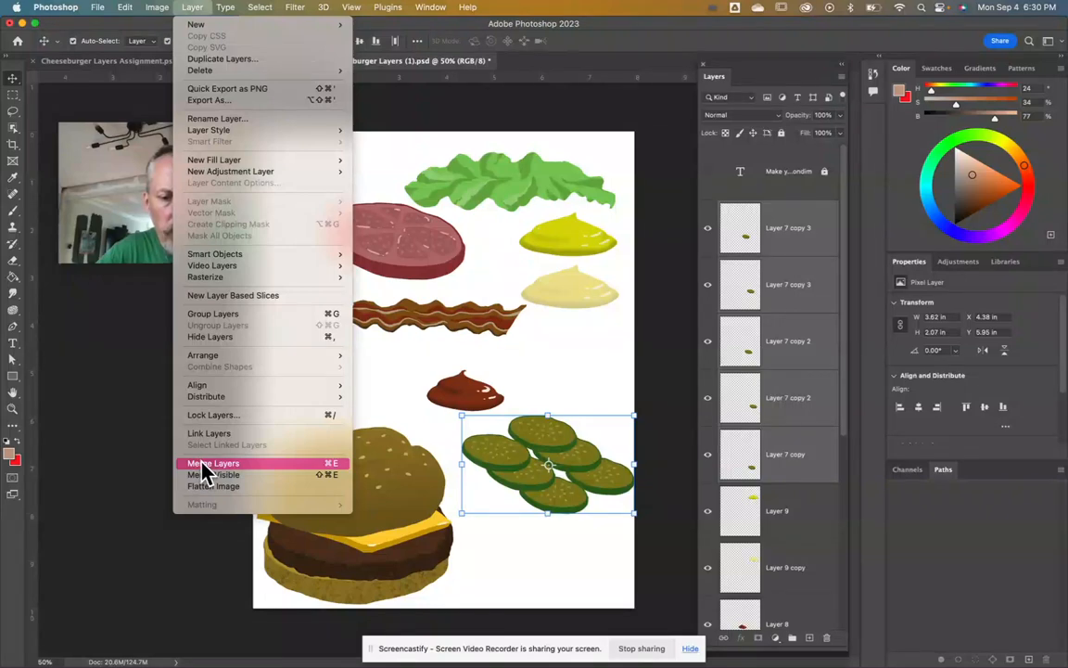
right_click(799, 258)
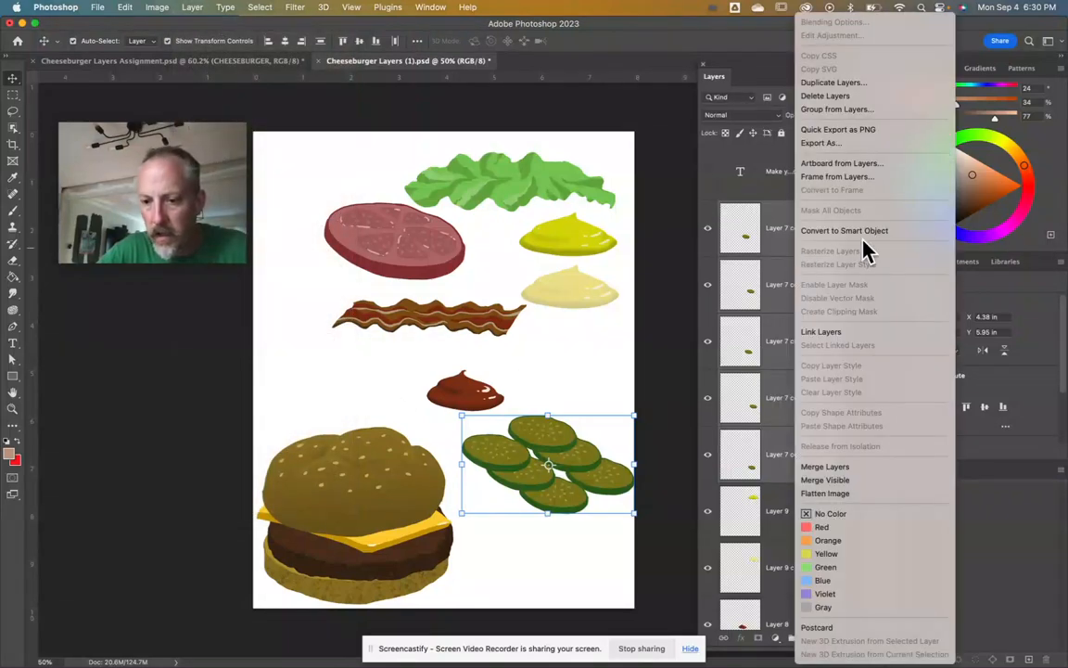
click(838, 470)
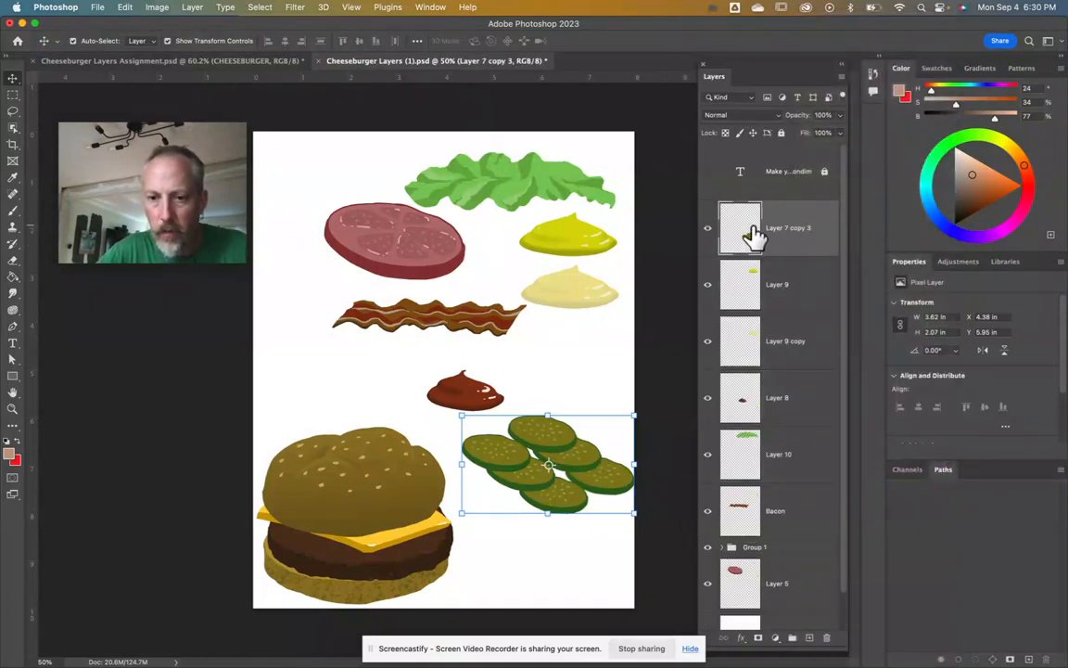
Hide and show the merged pickles layer twice, and move the pickles to about X 4 in, Y 6.04 in.
click(707, 232)
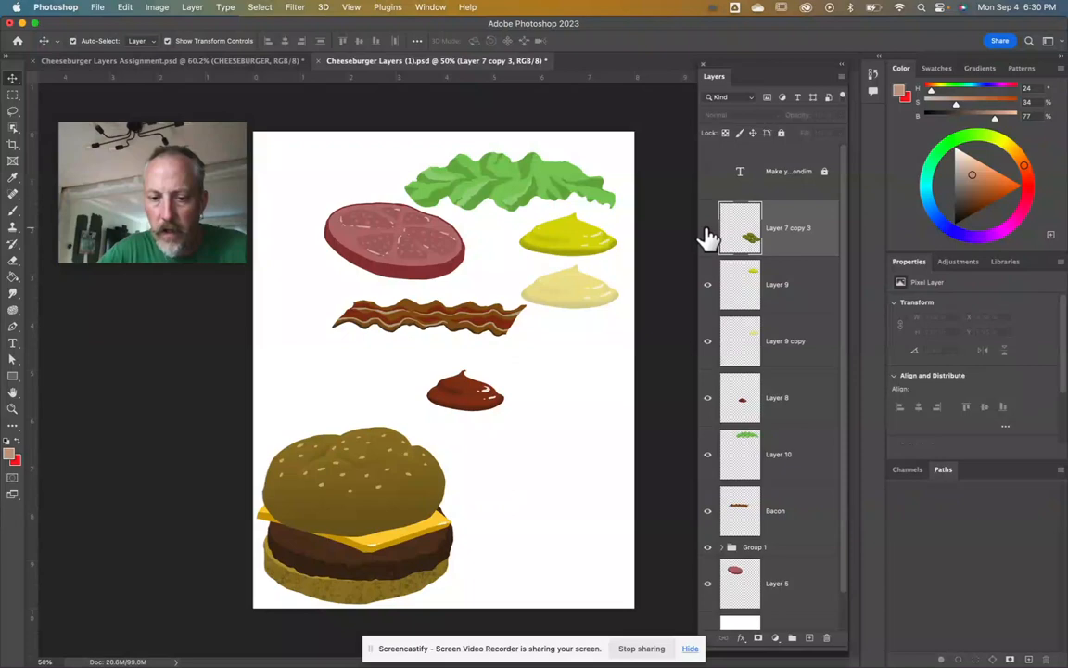
click(707, 232)
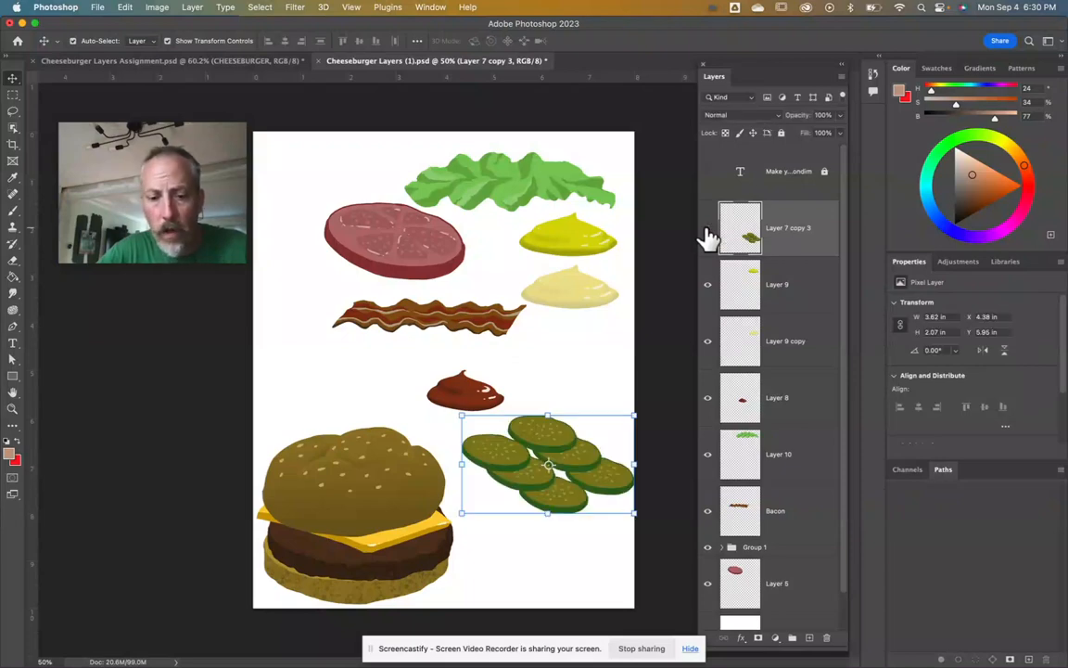
click(706, 232)
click(707, 230)
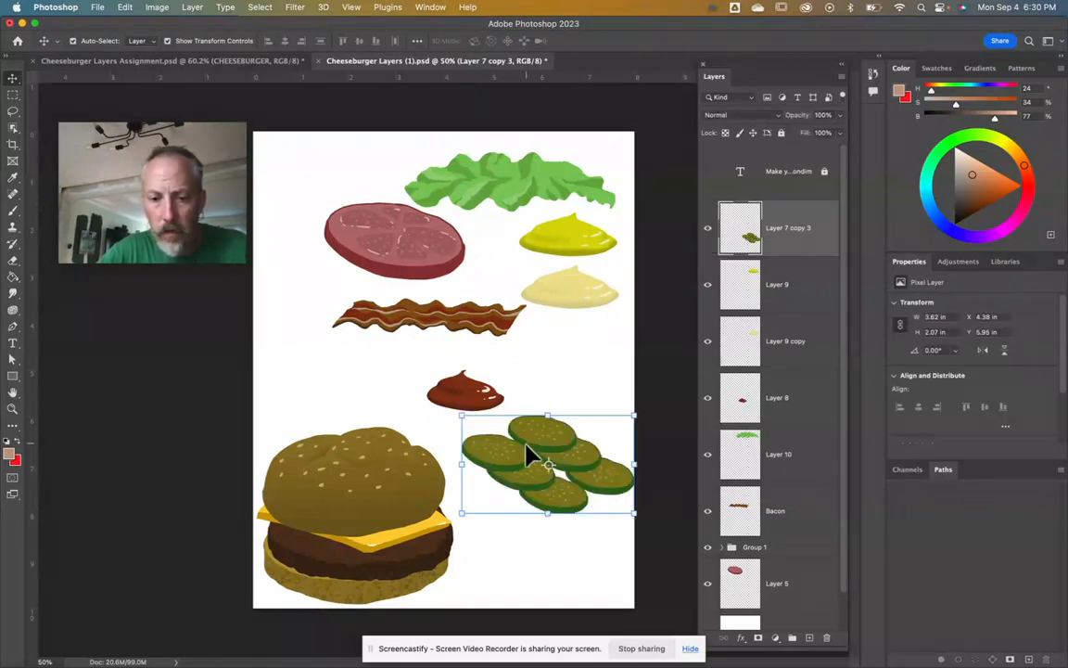
mouse_move(579, 460)
mouse_down()
mouse_move(549, 492)
mouse_move(563, 470)
mouse_up()
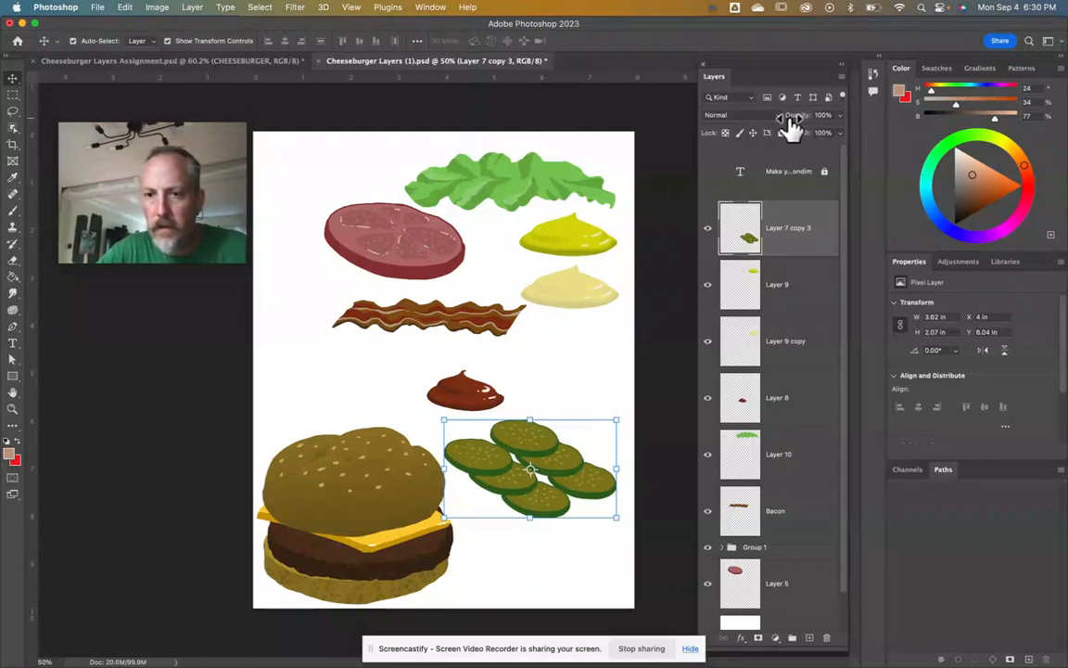
Lower the pickles layer's opacity to 48% and move it partly over the top bun, to about X 3.18 in, Y 6.43 in.
click(841, 115)
drag(837, 136, 812, 139)
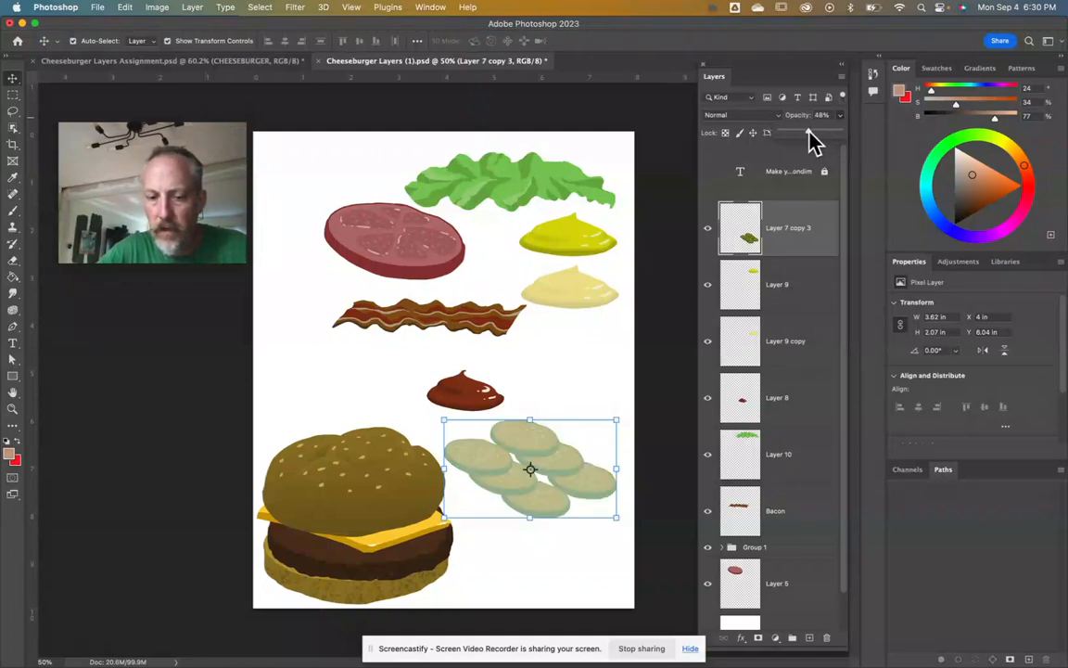
drag(576, 465, 545, 489)
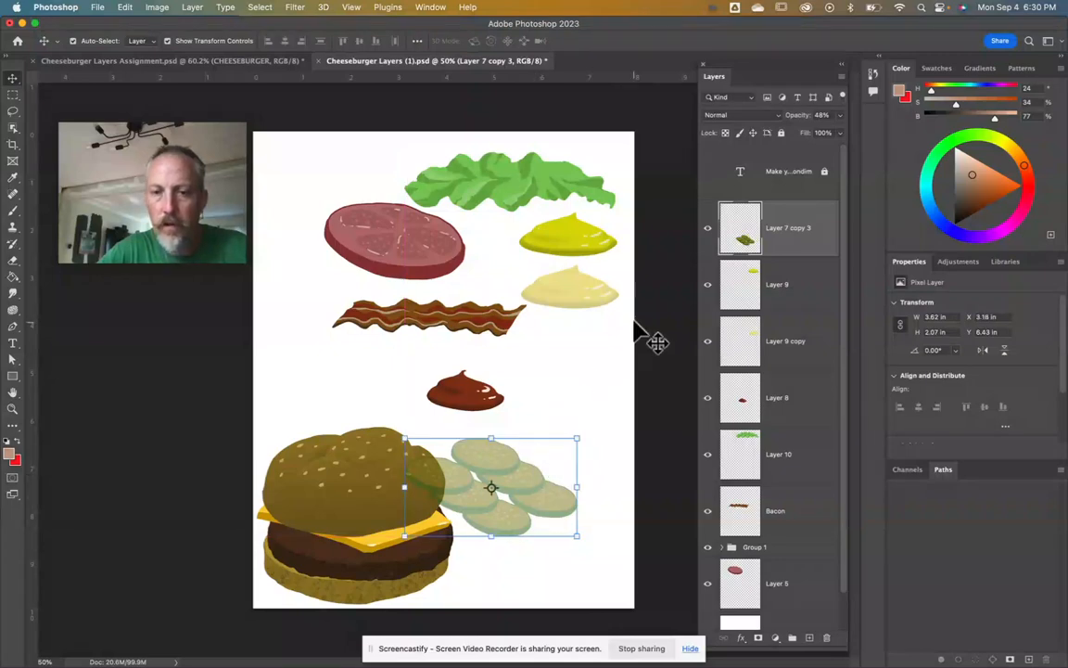
Vary the pickles layer's opacity and set it to 100%, then select the lettuce layer.
click(840, 116)
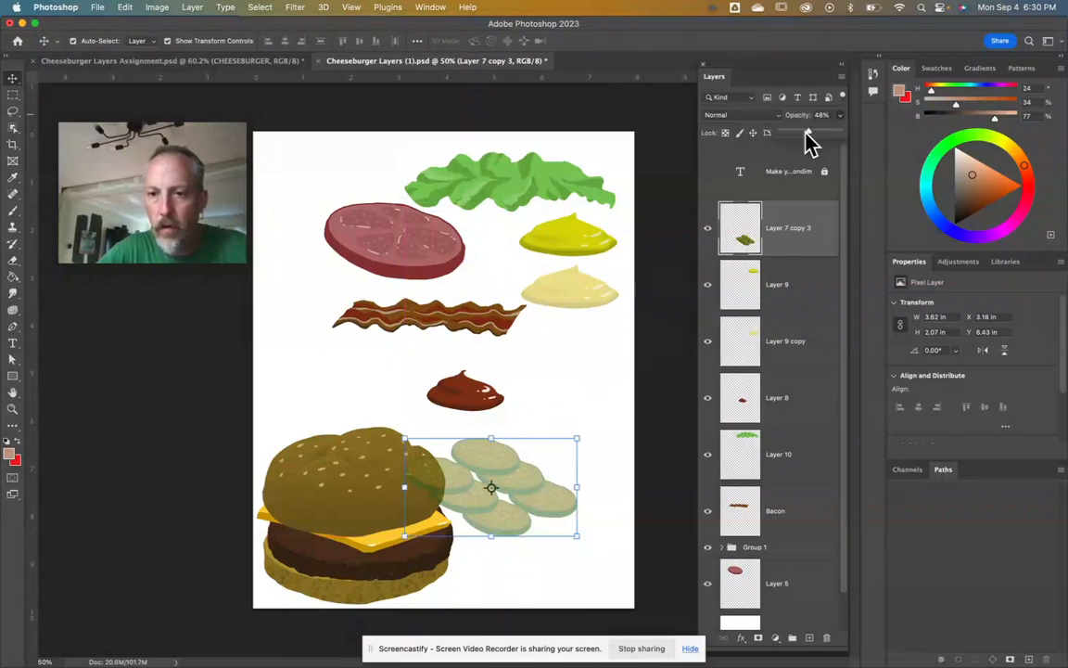
drag(781, 141, 777, 141)
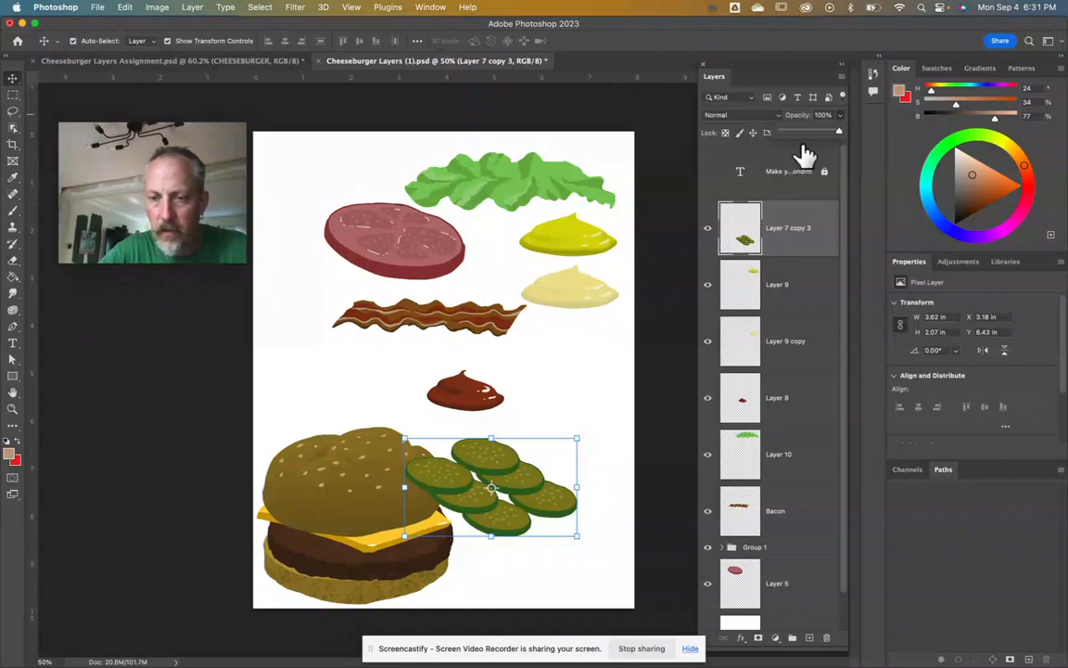
click(805, 153)
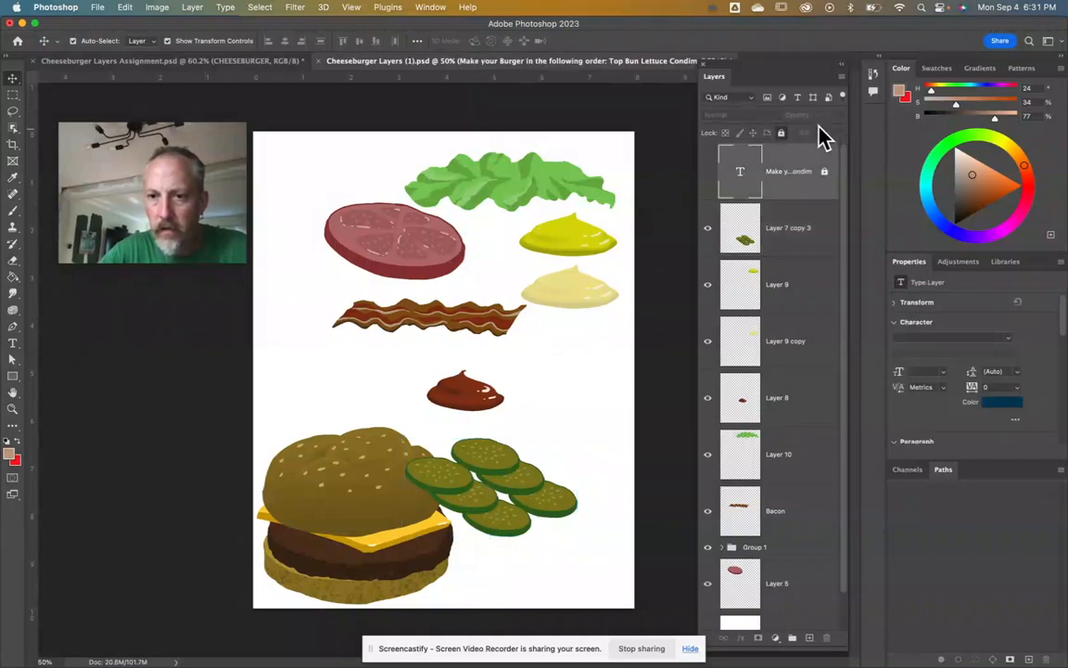
click(789, 462)
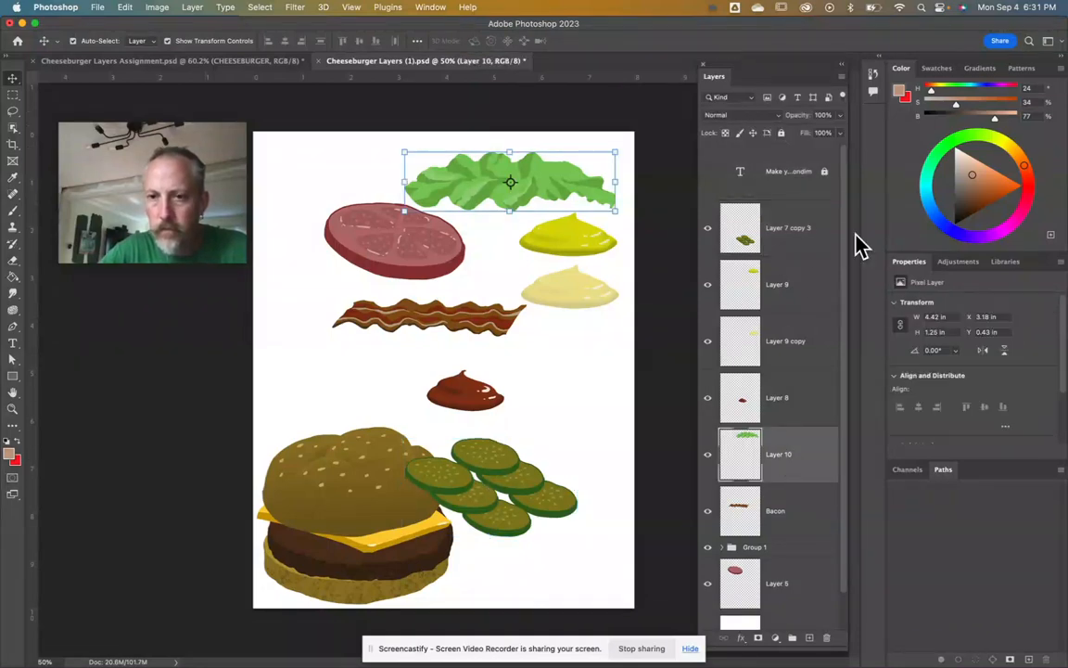
Move the pickles to about X 3.58 in, Y 6.19 in and try out their fill setting, ending at 100%.
drag(491, 459, 547, 484)
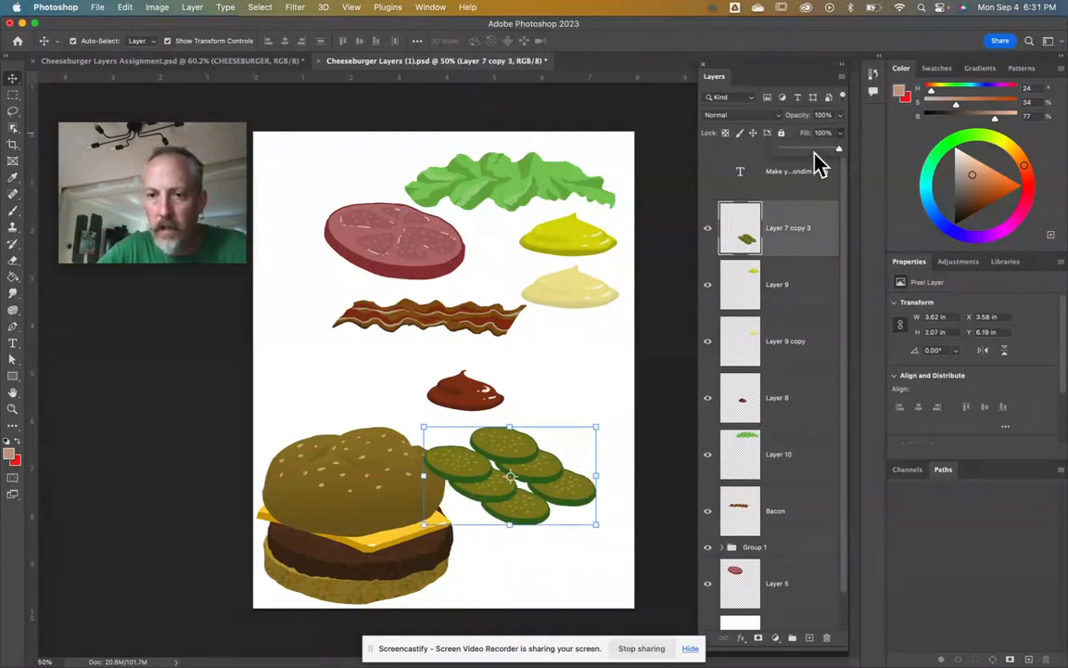
drag(812, 157, 841, 147)
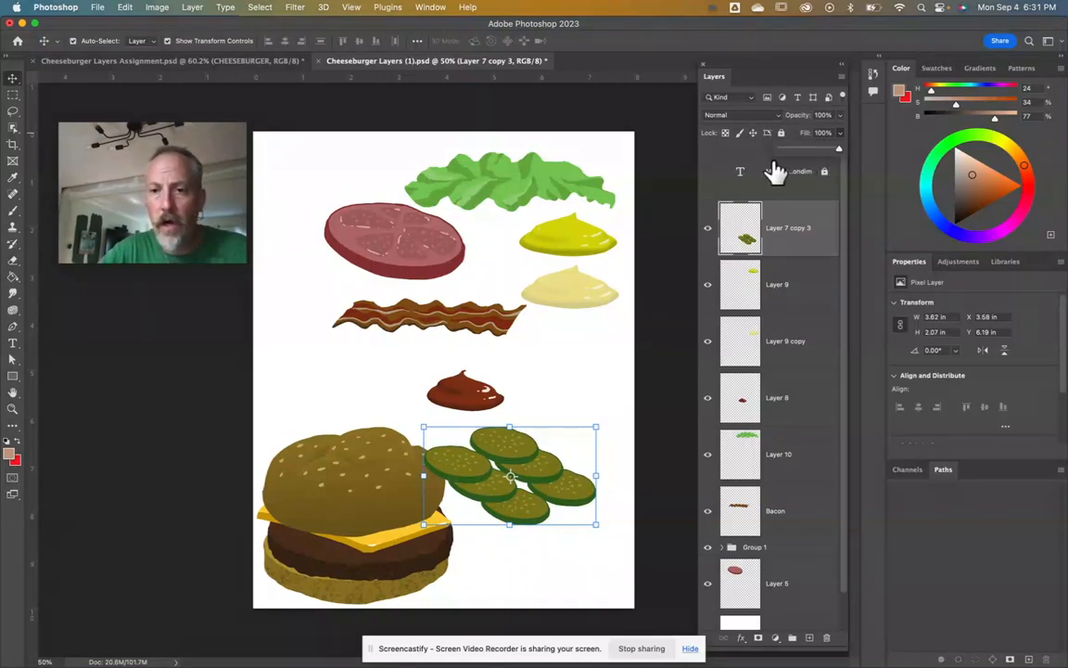
click(798, 249)
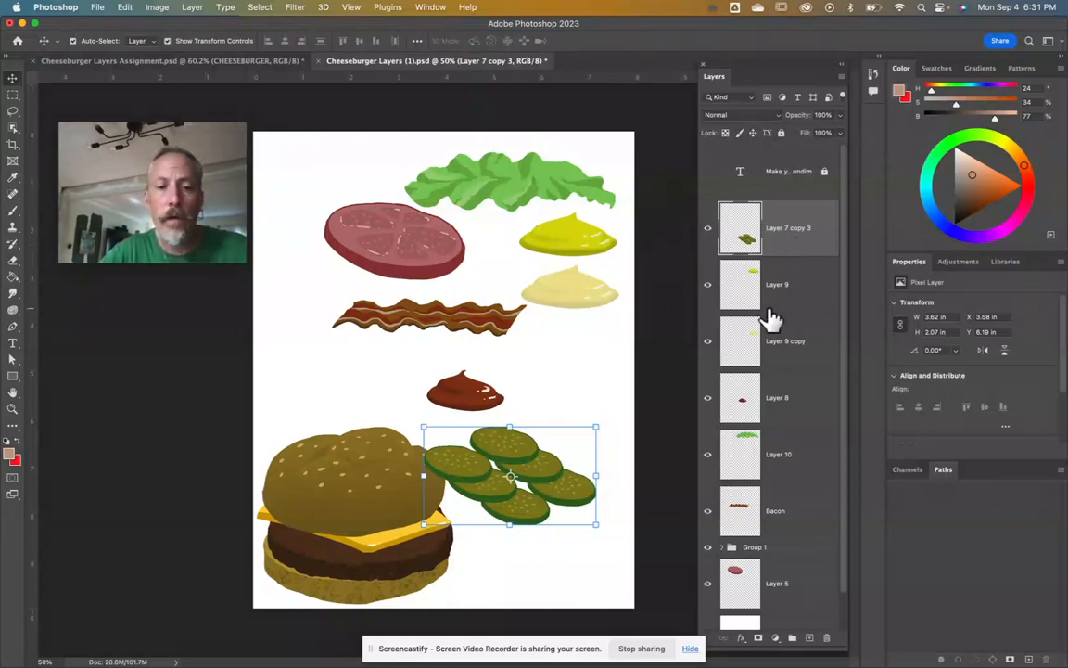
Create a new empty layer above the pickles layer, and hide and show the pickles.
scroll(771, 319, down, 2)
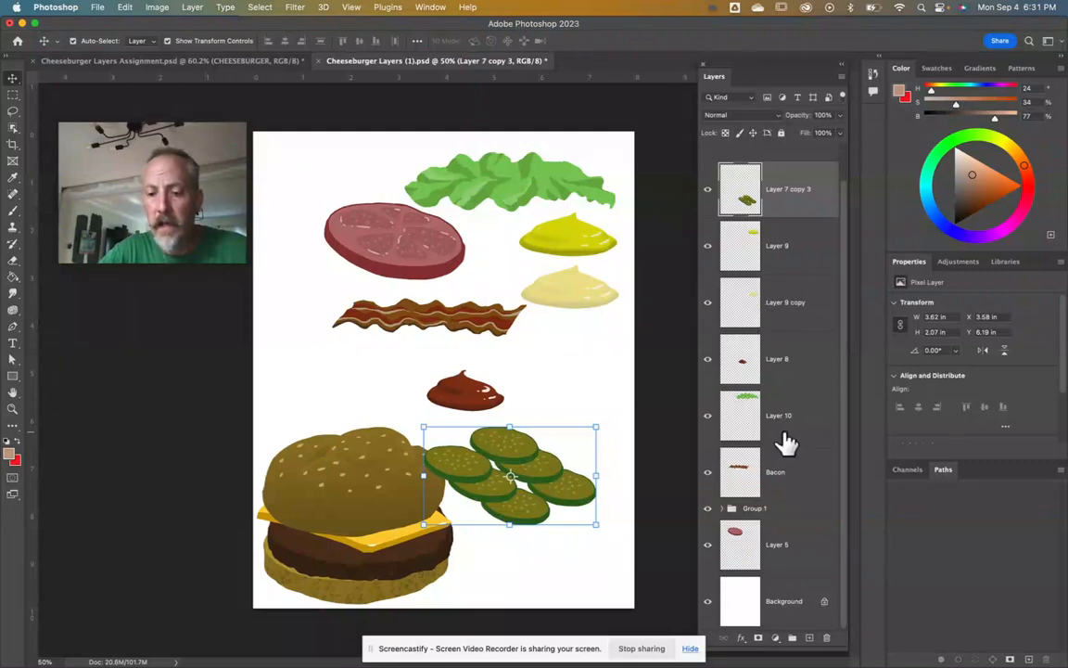
click(809, 640)
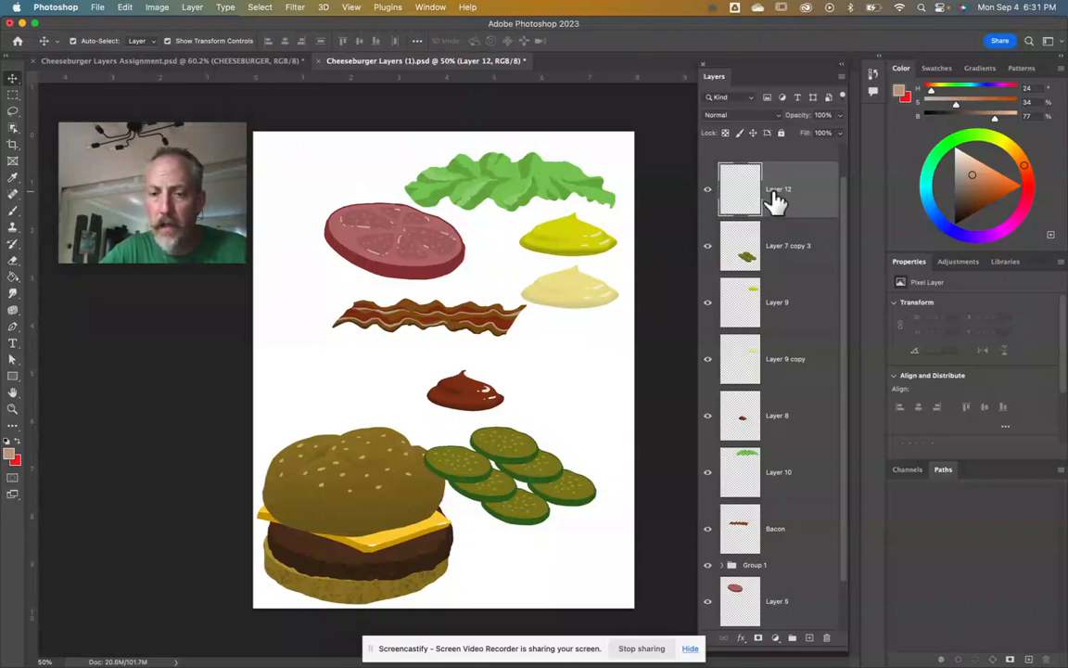
scroll(776, 200, down, 2)
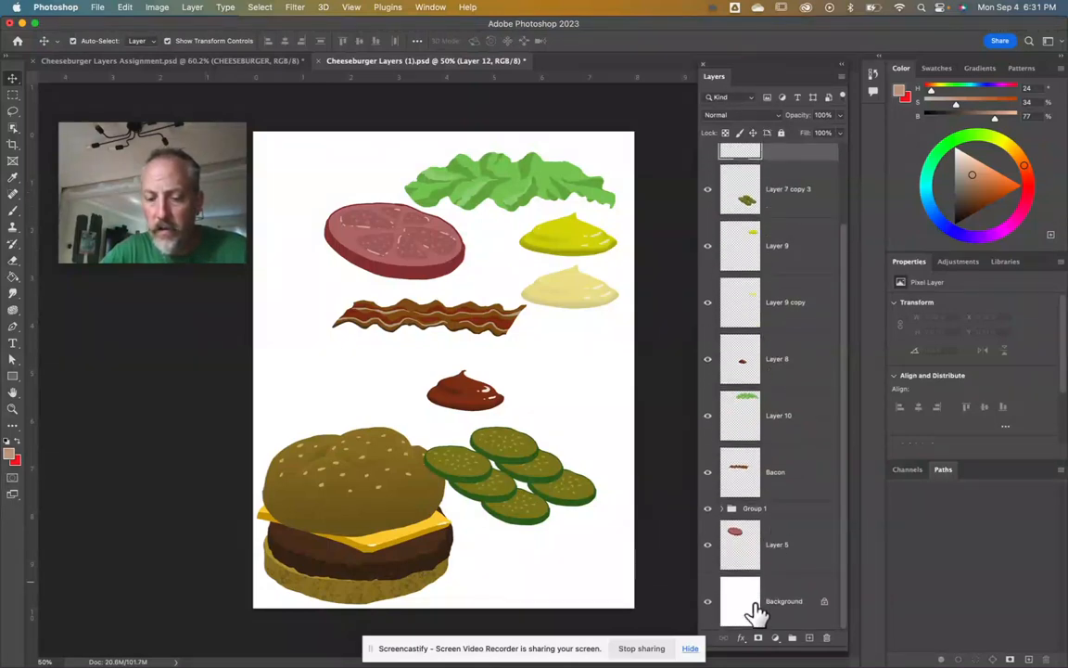
scroll(753, 527, up, 3)
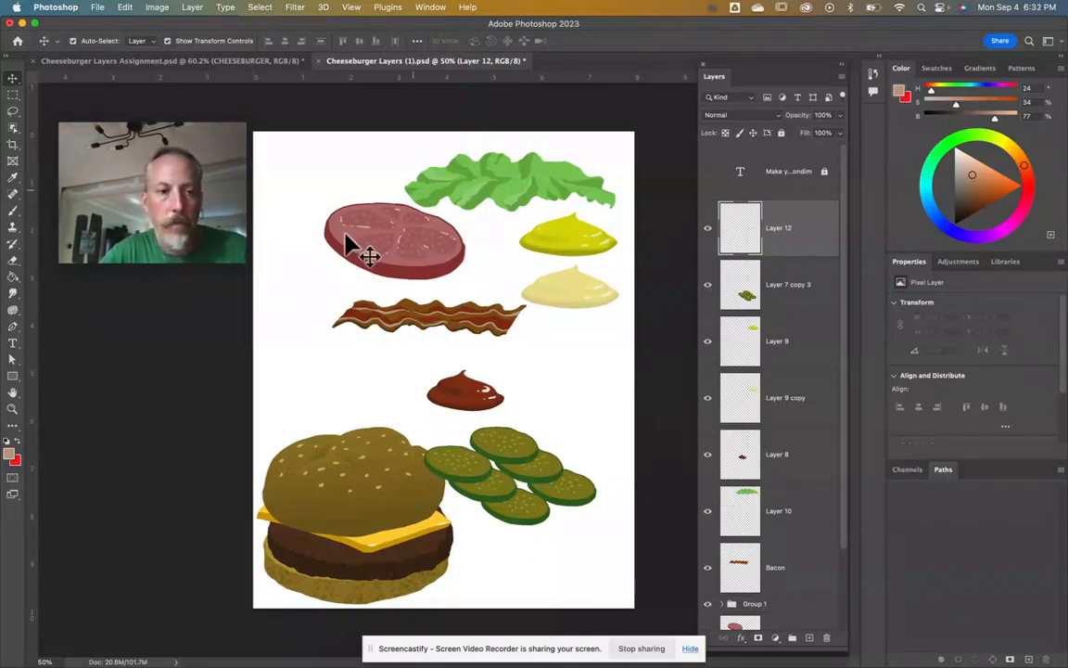
click(710, 289)
click(710, 290)
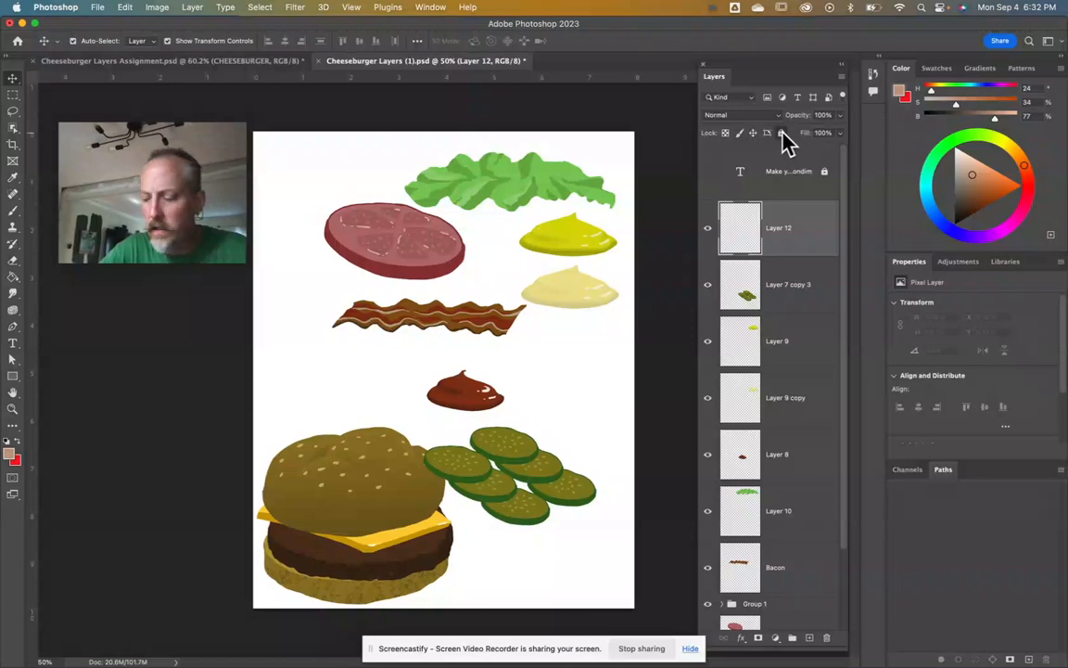
Rename the merged pickles layer as Pickles and move it beneath the mustard layer, Layer 9.
double_click(788, 284)
text(Pickles)
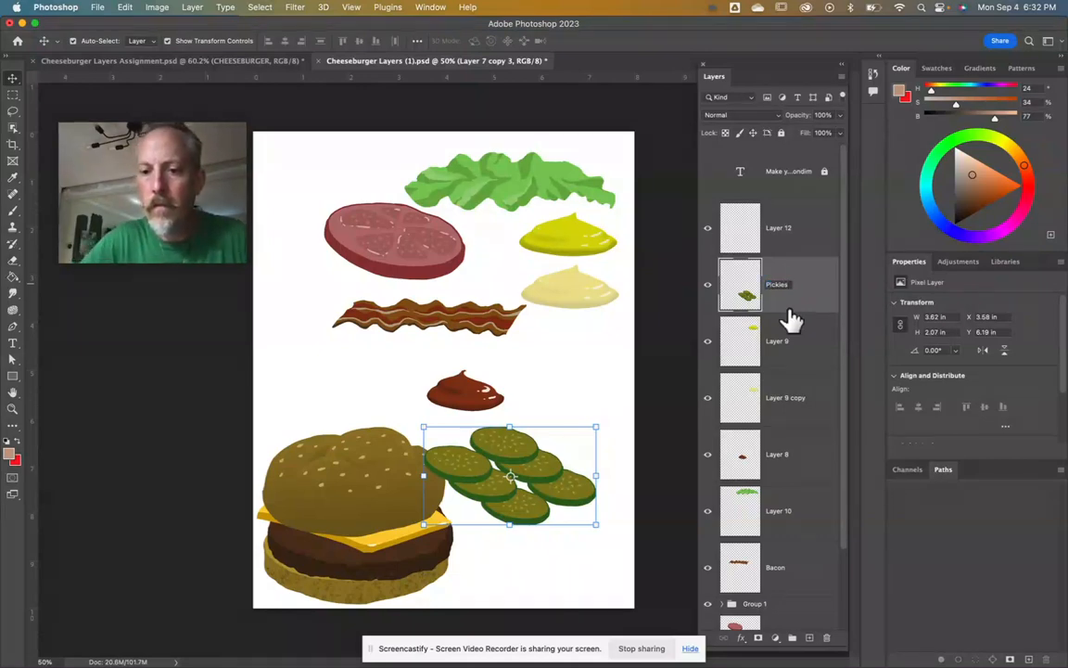
drag(789, 339, 789, 363)
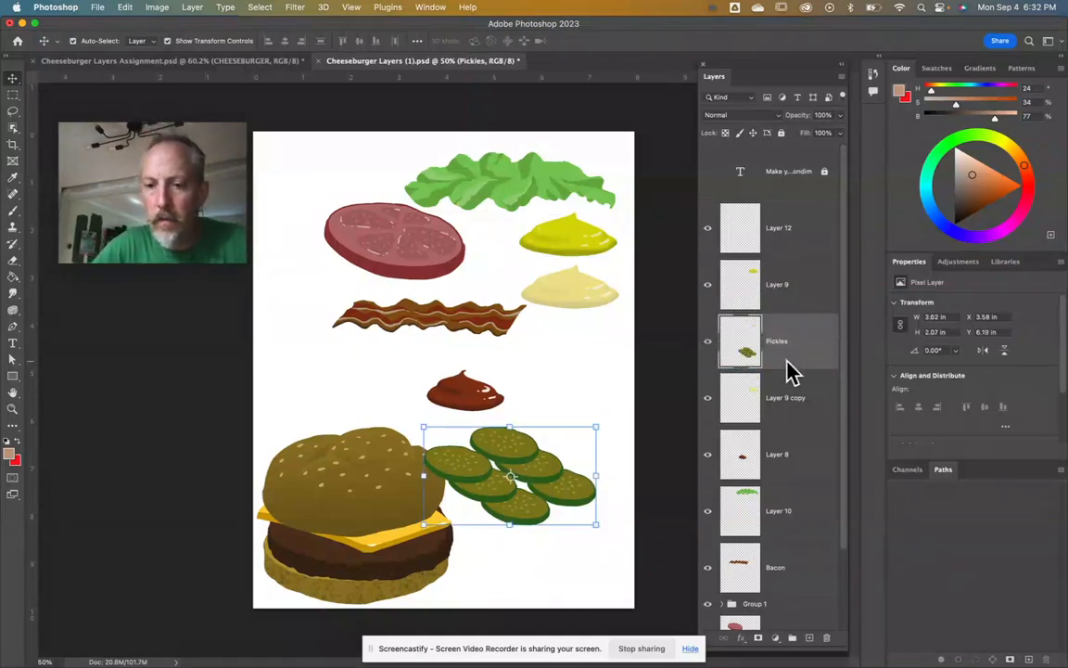
Group the Pickles, mayonnaise and ketchup layers, and undo the grouping.
shift+click(792, 433)
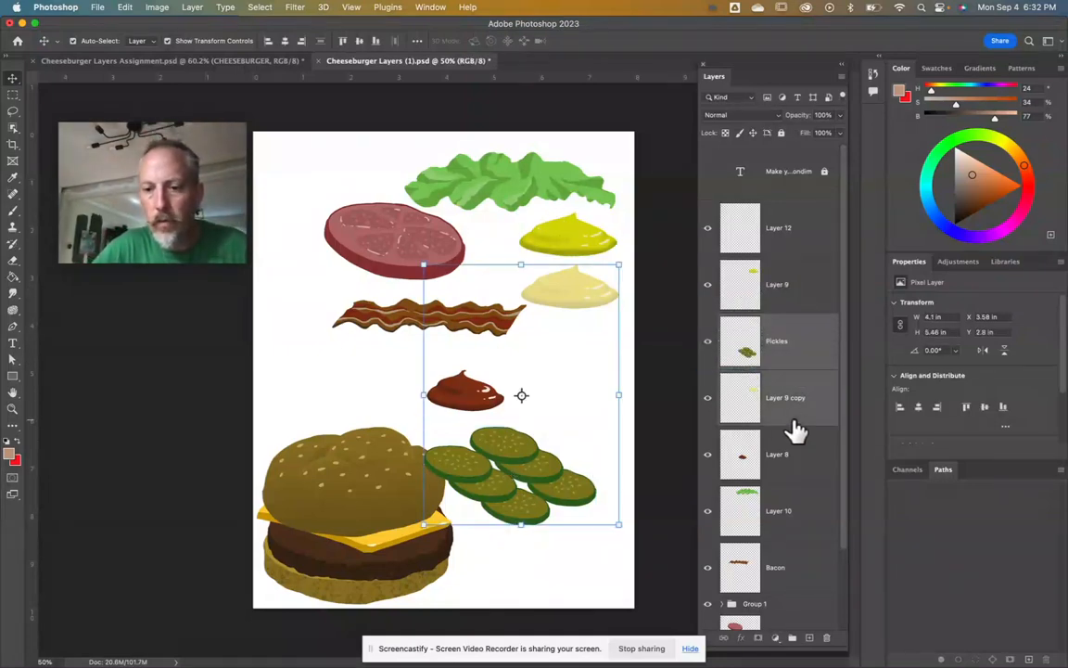
key(super+g)
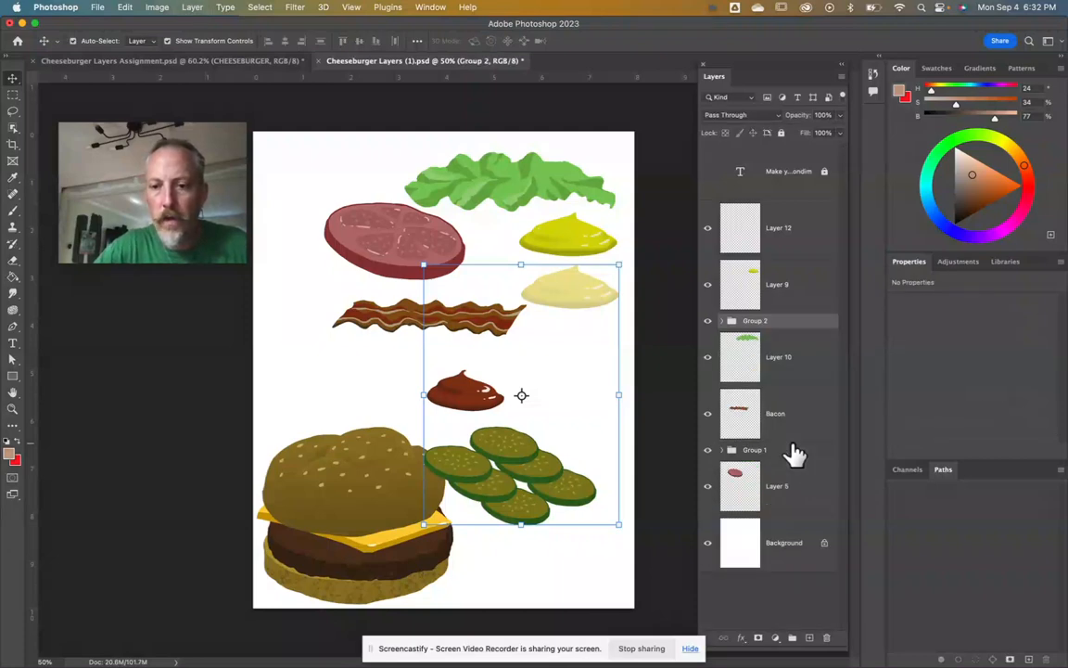
key(super+z)
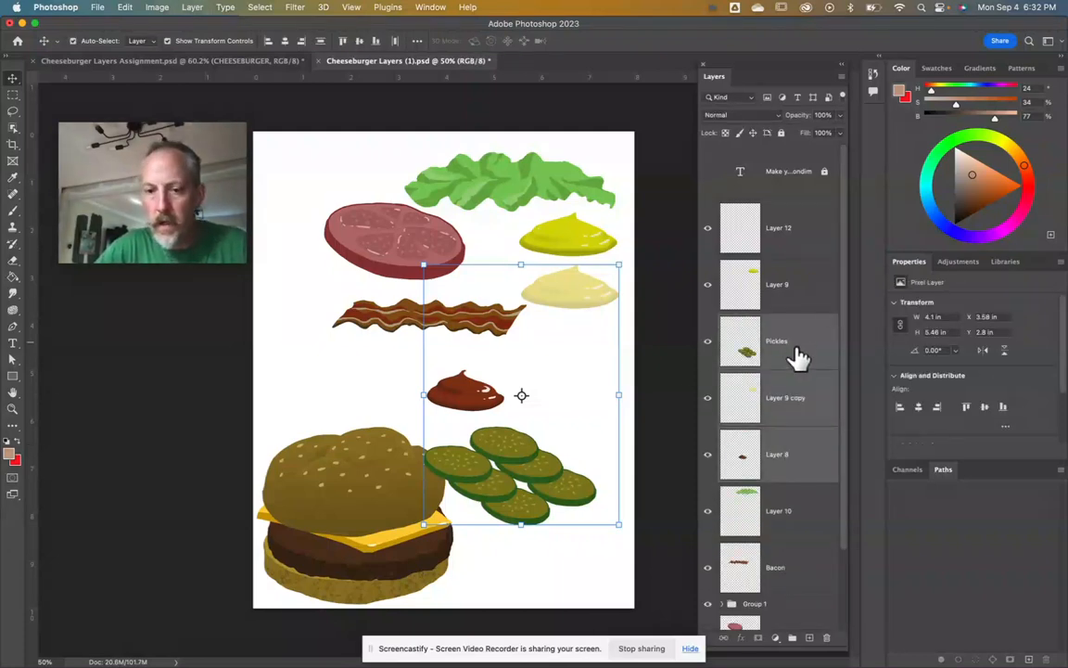
Merge the Pickles, mayonnaise and ketchup layers into one and try out its fill setting, ending at 100%.
key(super+e)
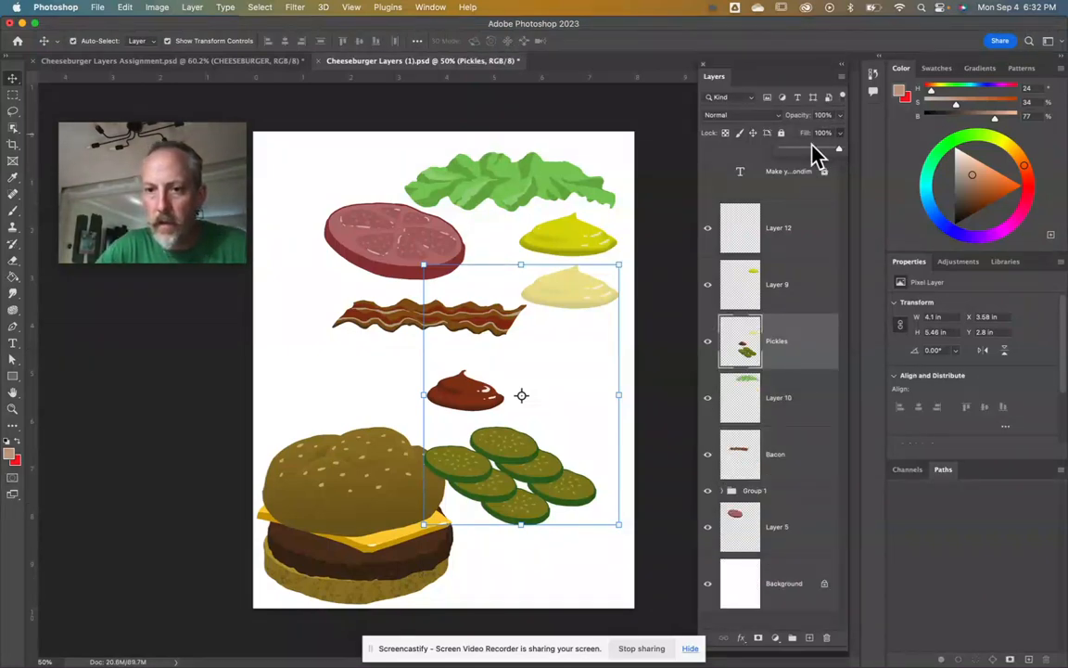
click(813, 148)
drag(813, 151, 839, 149)
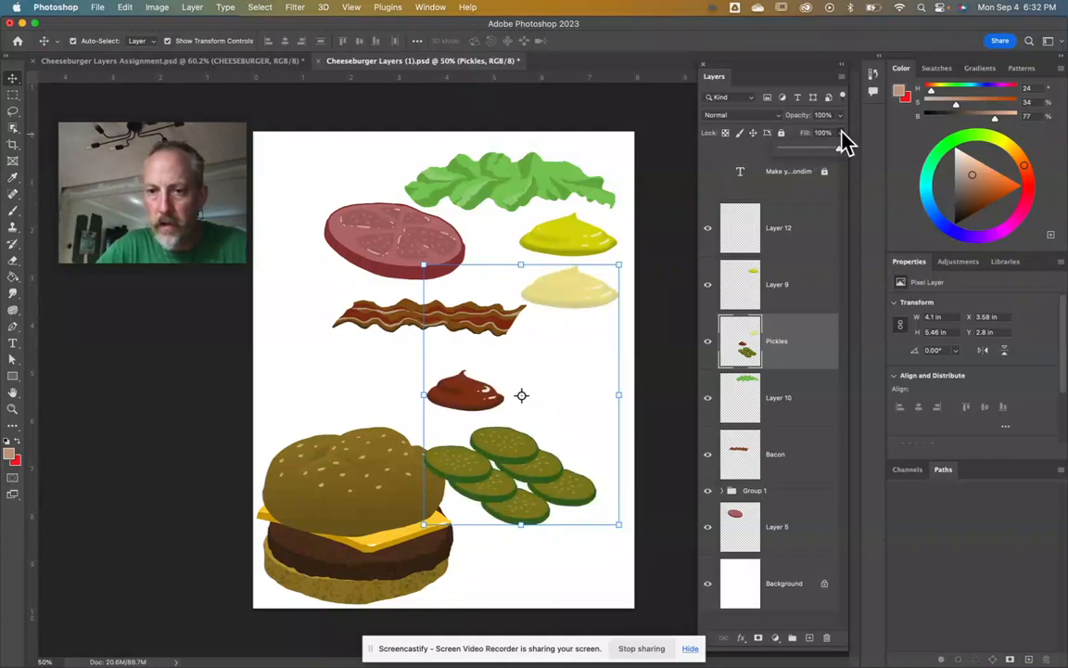